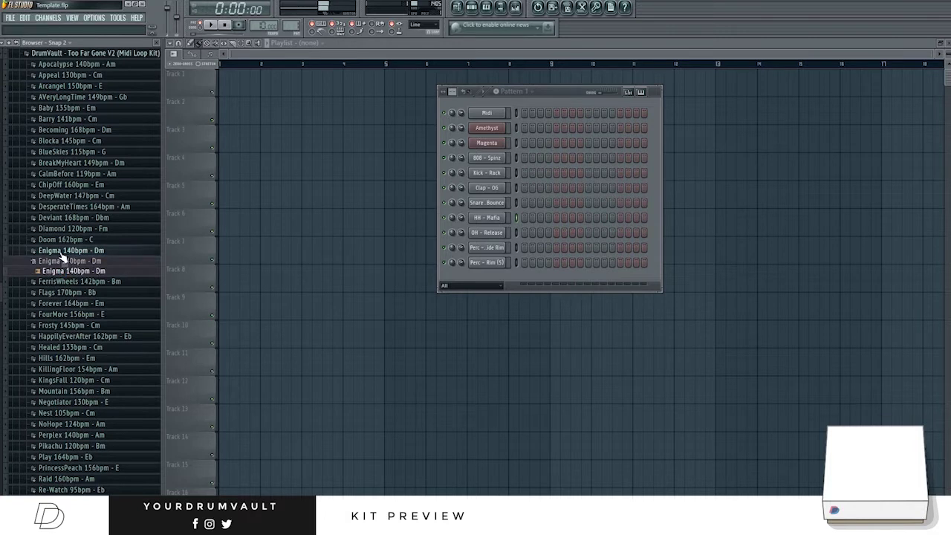
Audition loops from the Enigma, FourMore and Forever folders of the Too Far Gone V2 kit.
click(64, 250)
click(64, 295)
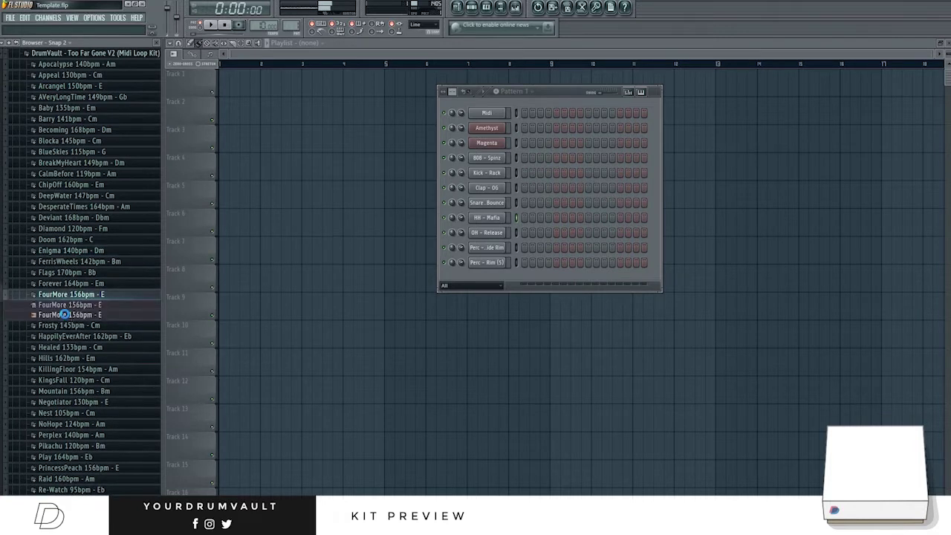
click(63, 292)
click(64, 287)
click(68, 305)
click(62, 286)
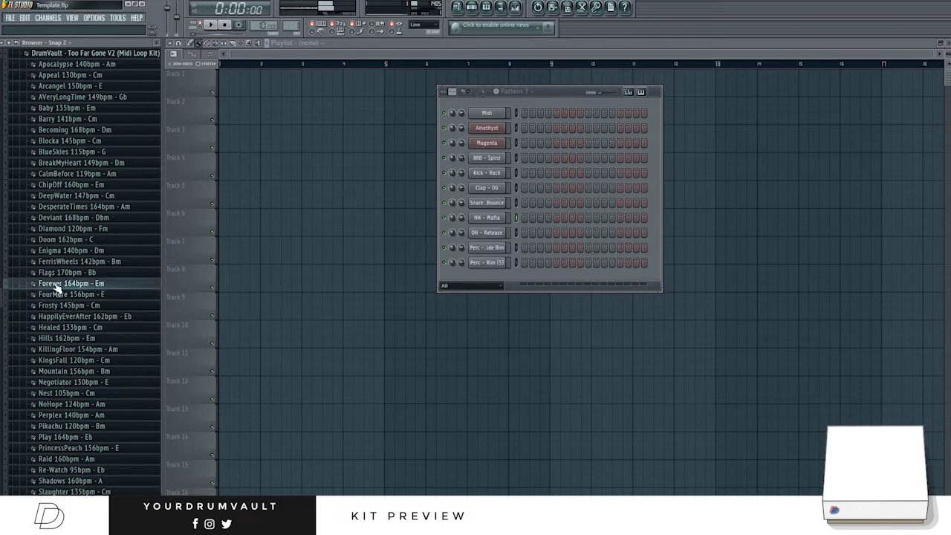
click(56, 286)
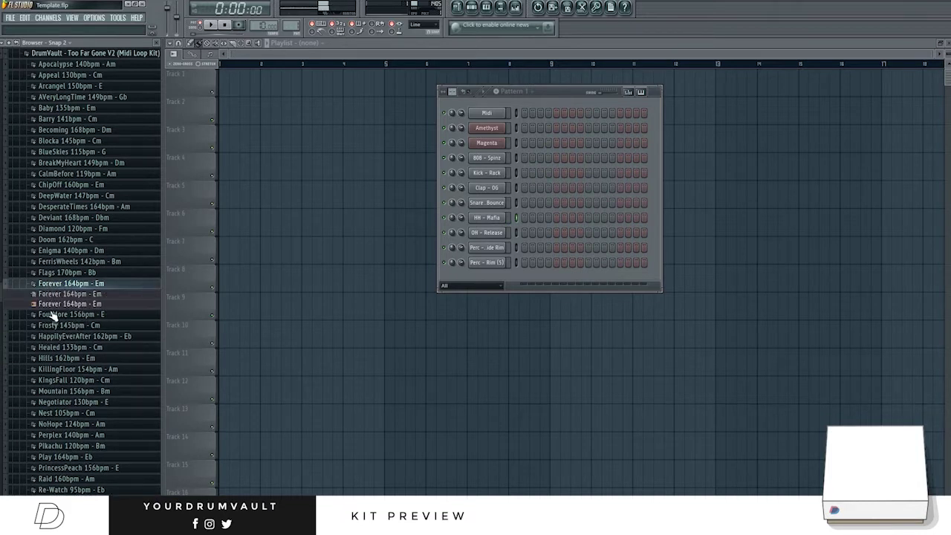
Audition further loops in the kit, including Hills 162bpm and Healed 133bpm.
click(60, 359)
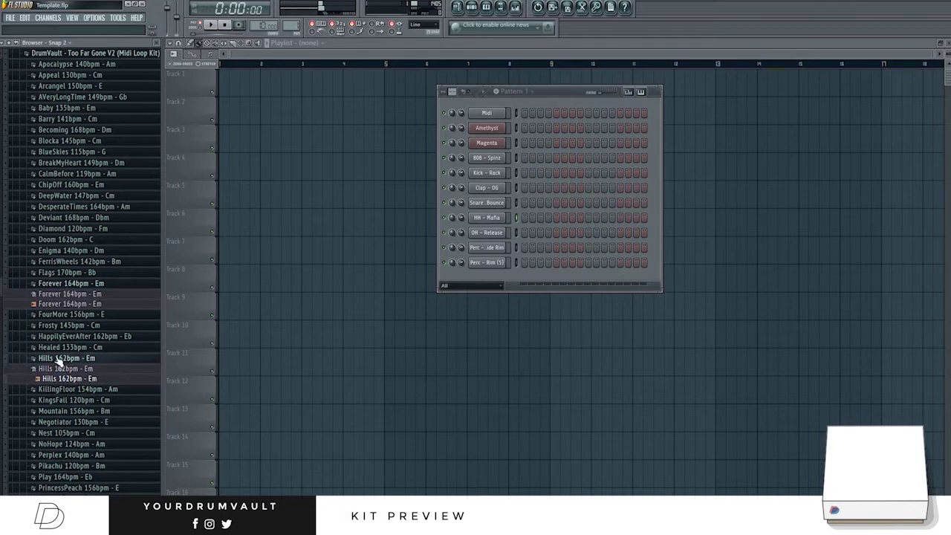
click(59, 359)
click(59, 347)
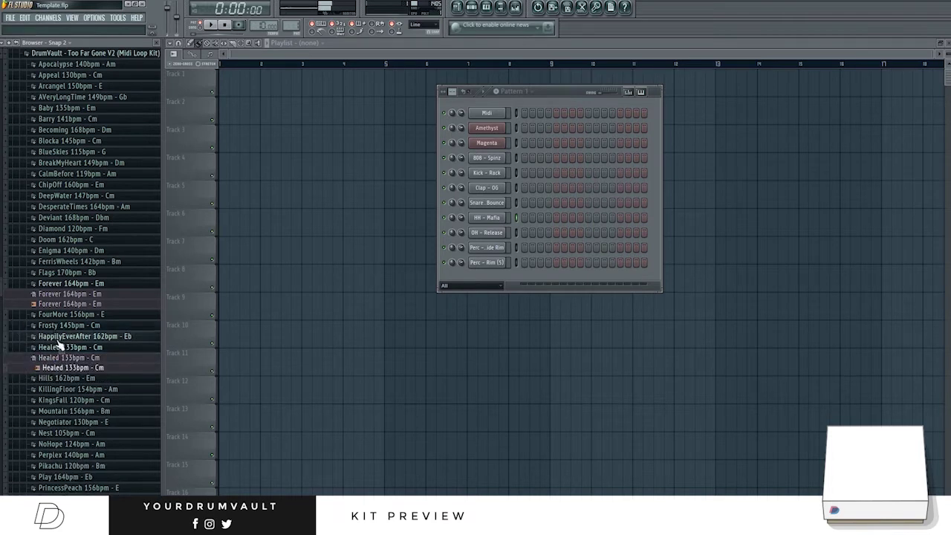
click(61, 283)
click(64, 316)
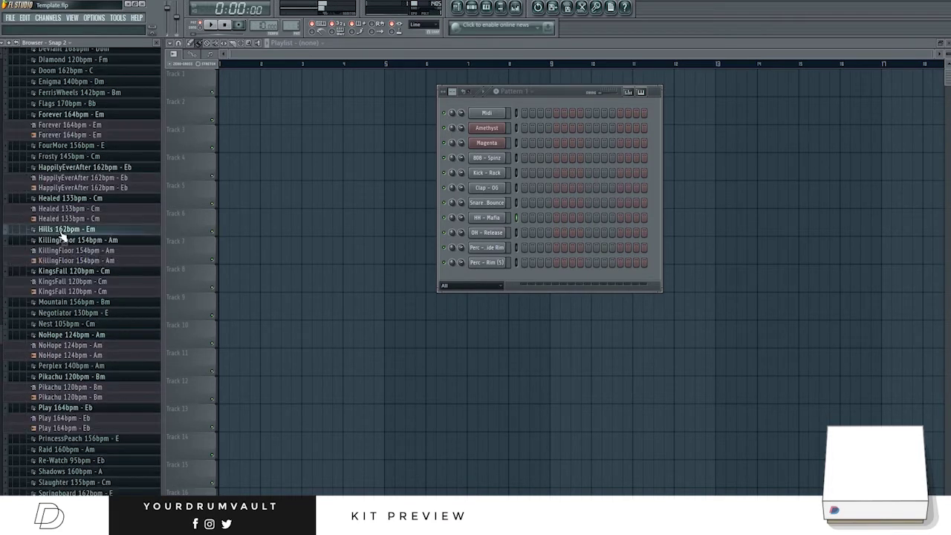
click(66, 229)
click(59, 250)
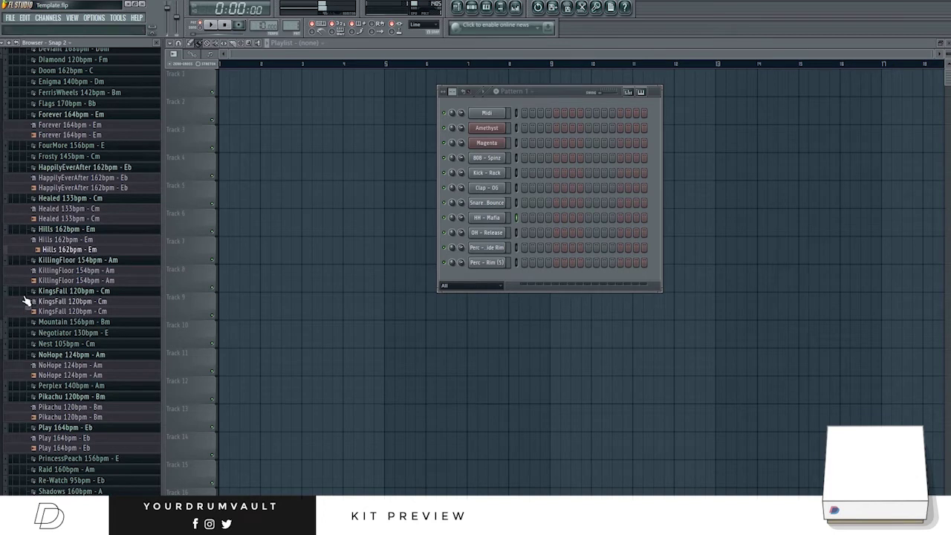
Preview the KillingFloor 154bpm - Am audio loop and place it at the start of Track 1 in the playlist.
click(43, 282)
drag(3, 332, 1, 358)
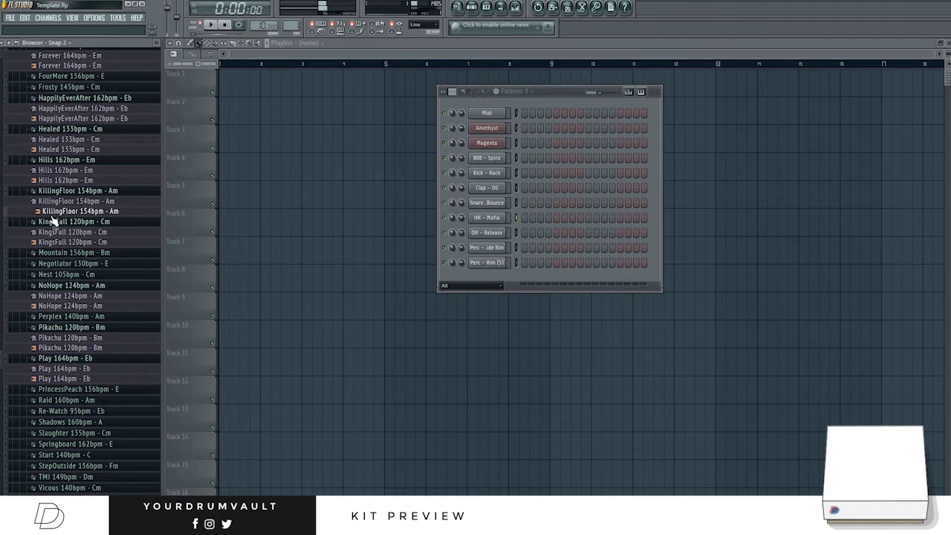
drag(222, 92, 219, 87)
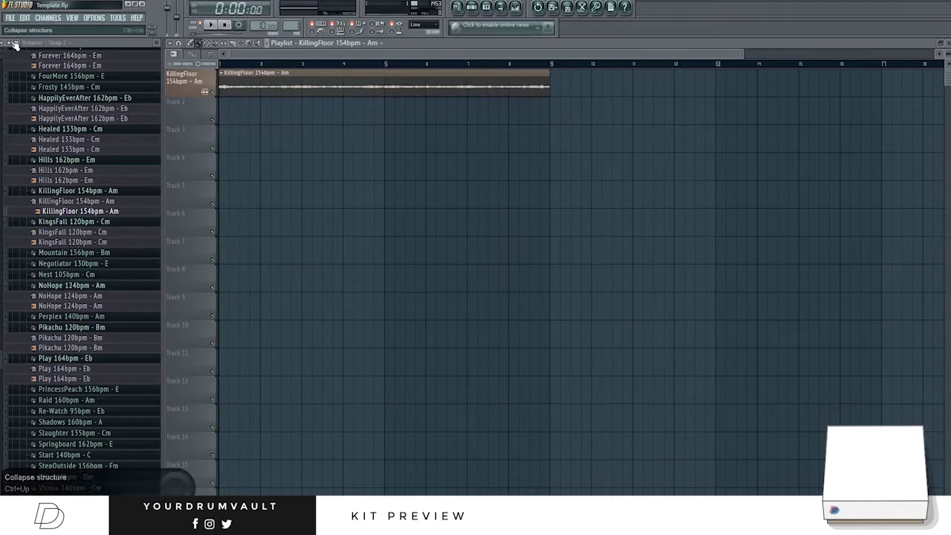
Collapse the expanded NoHope, Pikachu, Play and KingsFall loop folders in the browser.
click(70, 287)
click(68, 308)
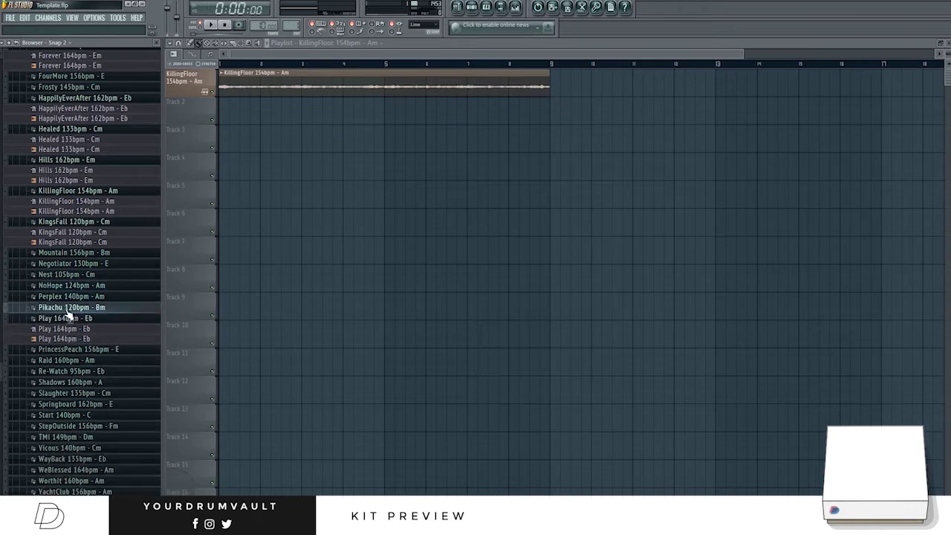
click(68, 321)
click(96, 221)
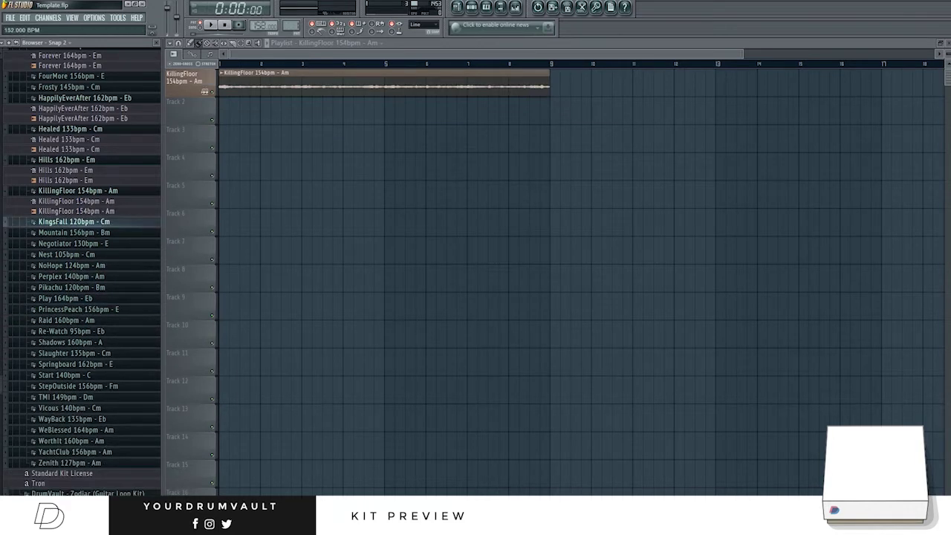
Set the project tempo to 154 BPM and answer the channel restretch prompt.
drag(263, 25, 263, 30)
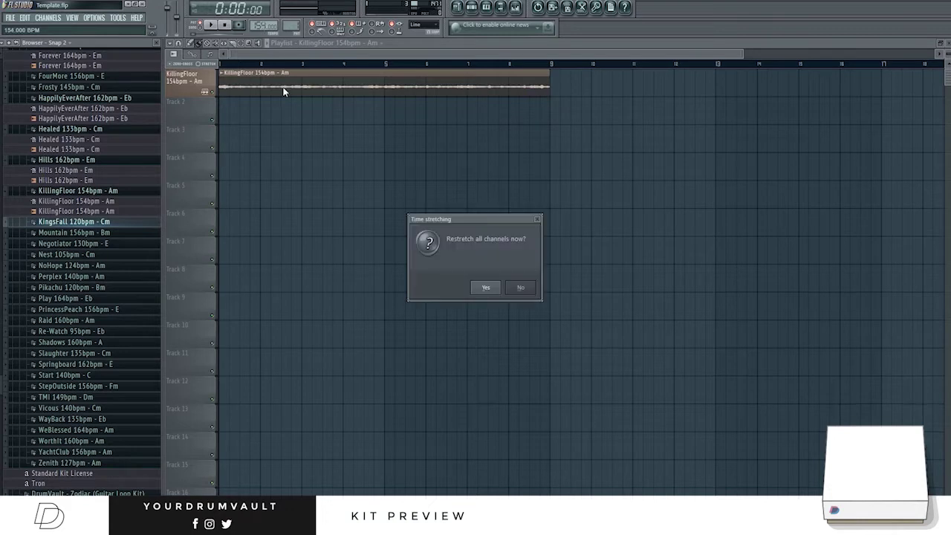
click(521, 289)
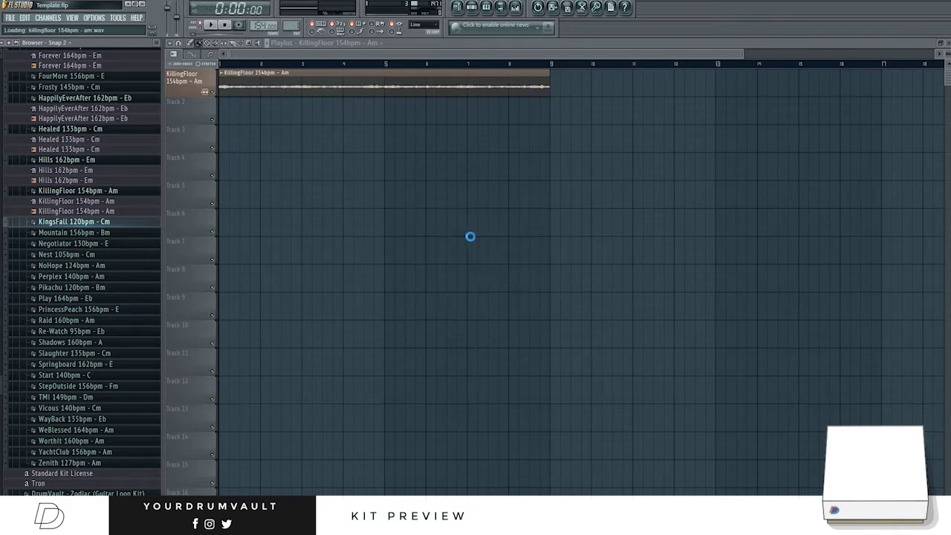
Start playback and fill Track 2 with Pattern 1 from bar 1 up to bar 9.
click(210, 25)
click(234, 116)
drag(261, 116, 548, 118)
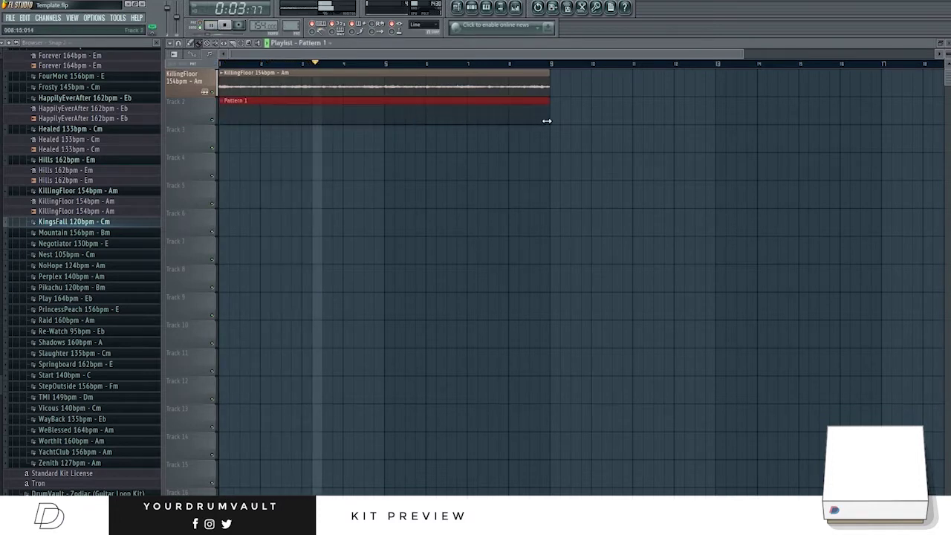
Show all channels in the step sequencer and load the KillingFloor 154bpm - Am MIDI file into the Midi channel.
click(473, 7)
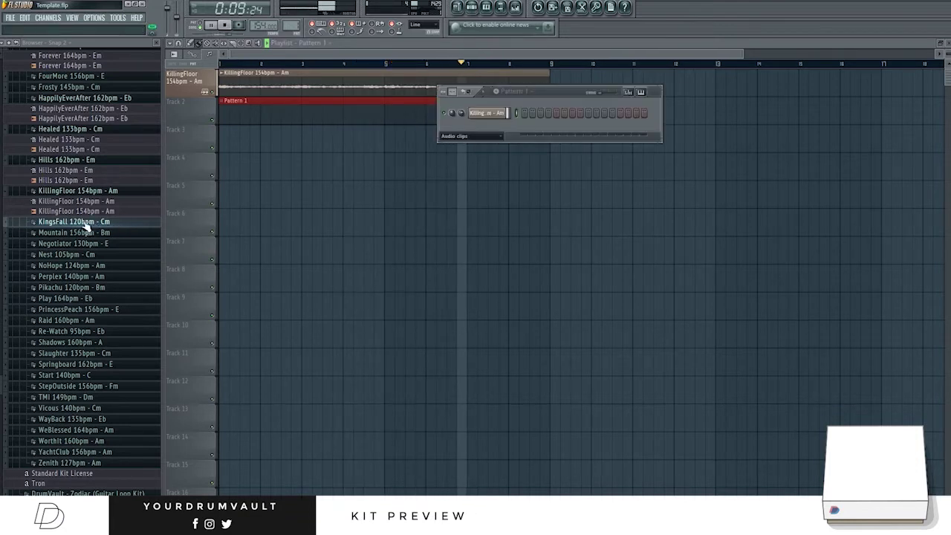
key(space)
drag(64, 203, 84, 184)
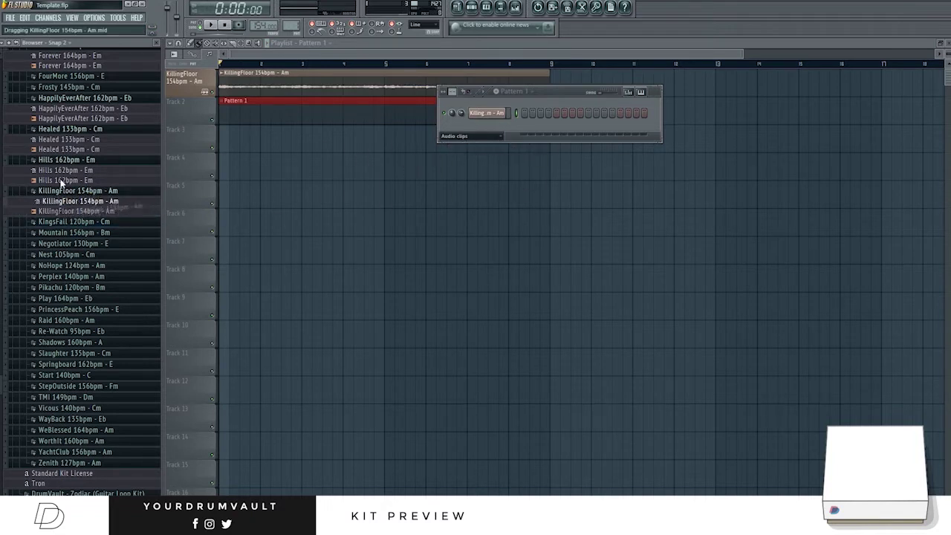
click(455, 137)
click(453, 146)
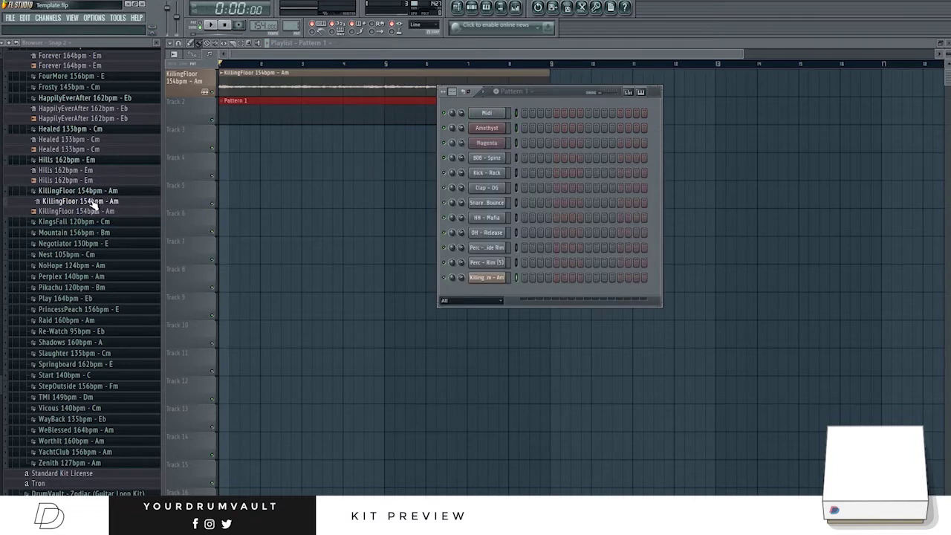
drag(500, 107, 496, 112)
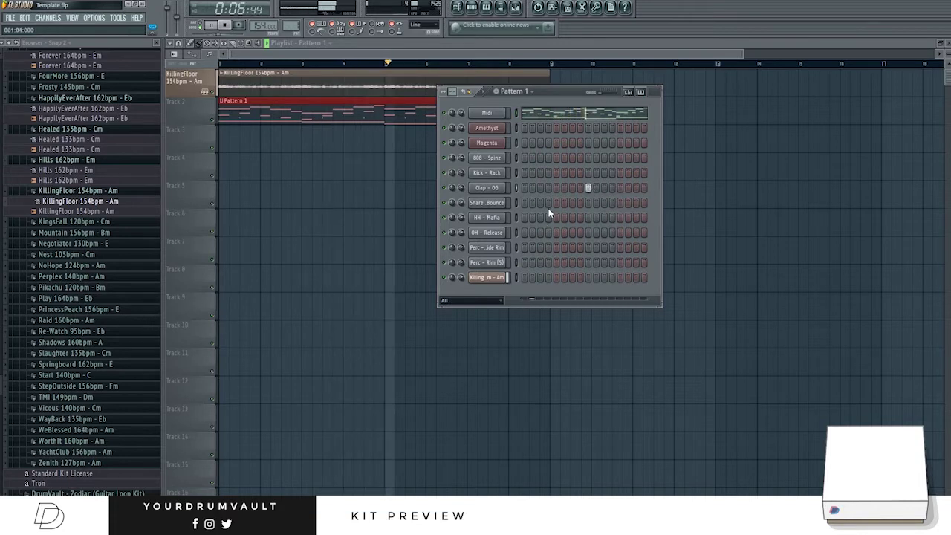
Fill the HH - Mafia channel with a hit every 2 steps and check it in playback.
right_click(498, 219)
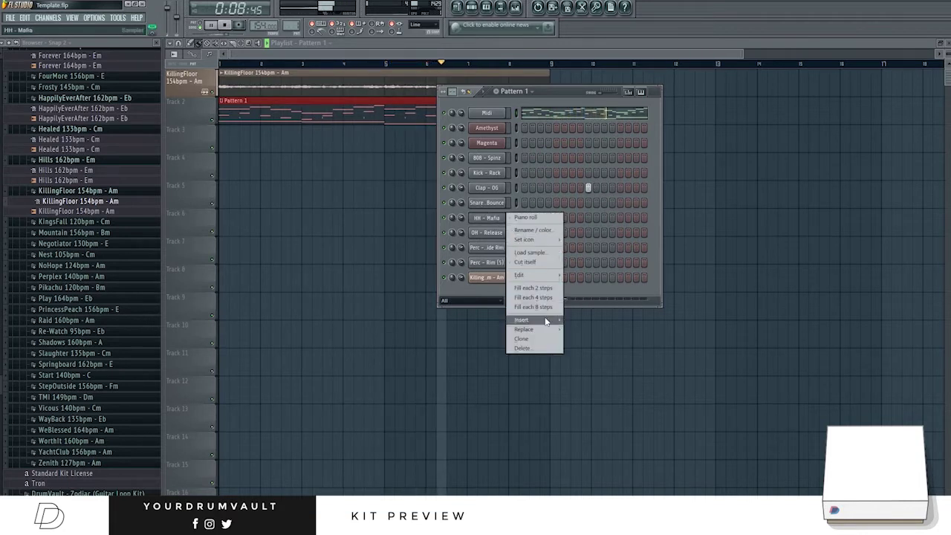
click(542, 287)
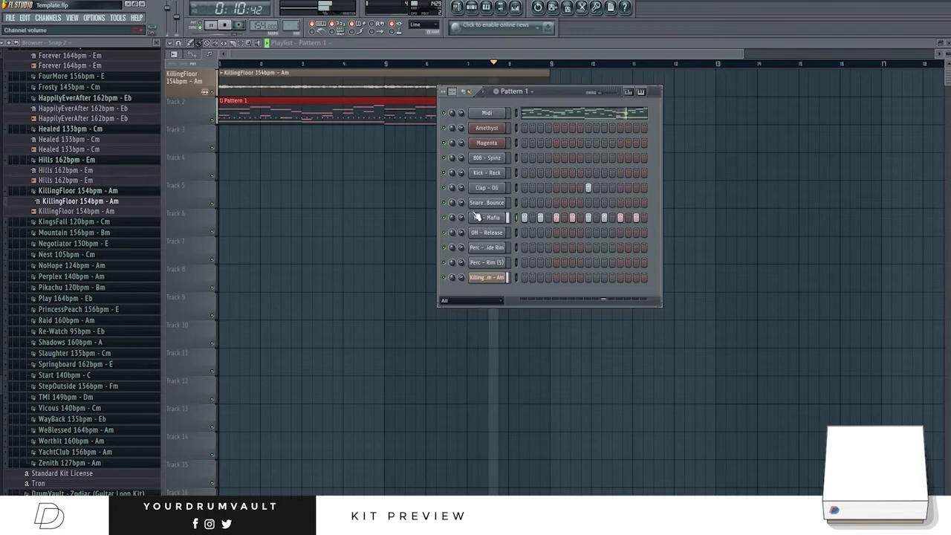
key(space)
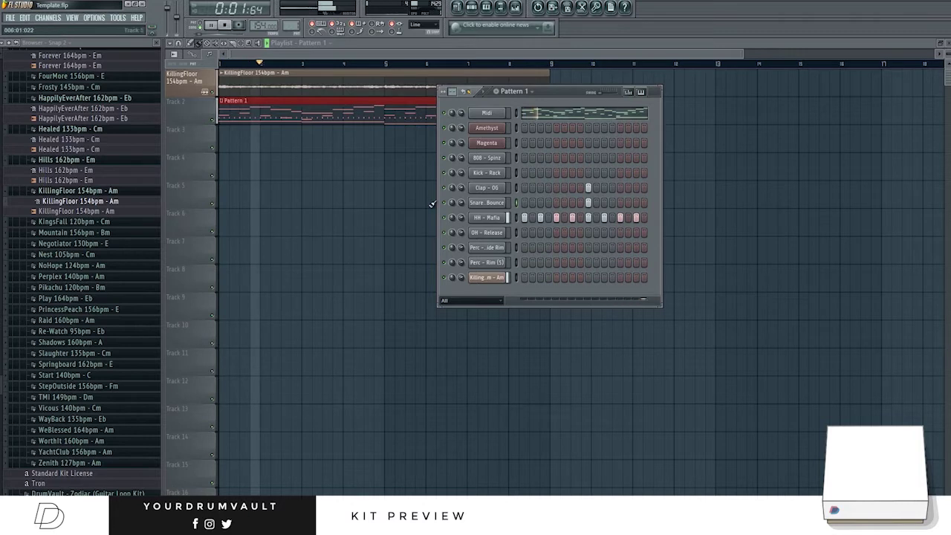
key(space)
Try out a hit on step 3 of the Perc - Southside Rim channel against playback.
click(541, 248)
key(space)
key(space)
right_click(541, 248)
key(space)
Send the Southside Rim pattern to the piano roll and discard its note lengths.
right_click(495, 251)
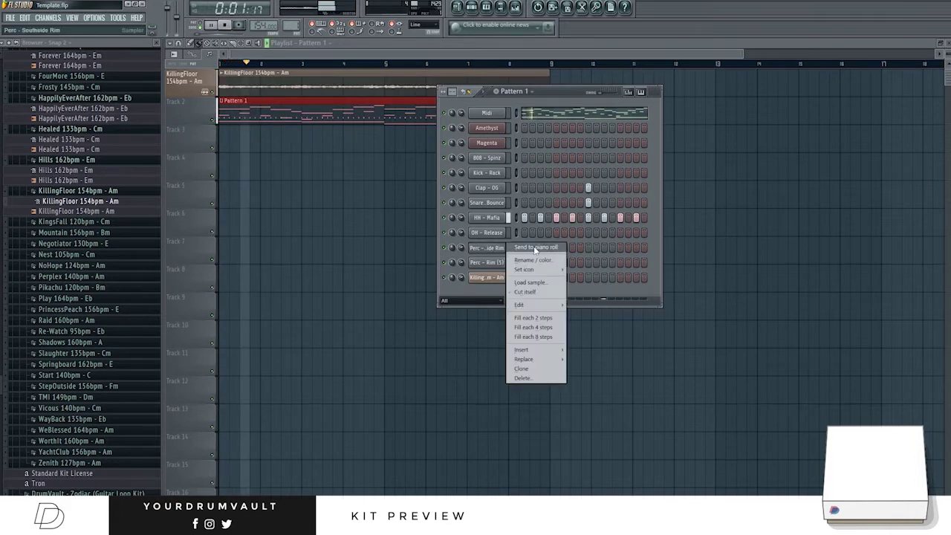
click(536, 248)
drag(272, 53, 888, 73)
key(shift+d)
Add Southside Rim notes on C5 at the ends of bars 3, 5 and 7, and on A#4 near the ends of bars 4 and 8.
key(space)
click(386, 240)
click(521, 240)
click(654, 240)
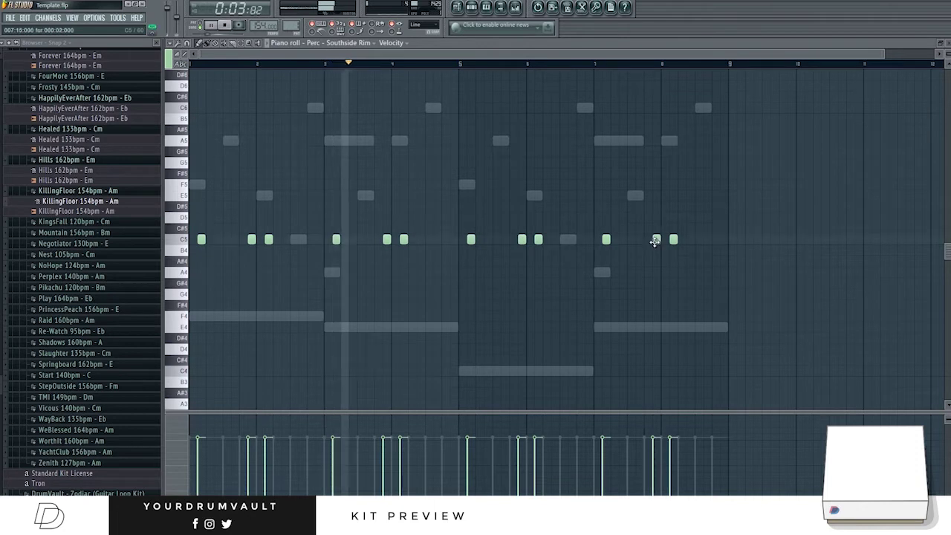
click(445, 261)
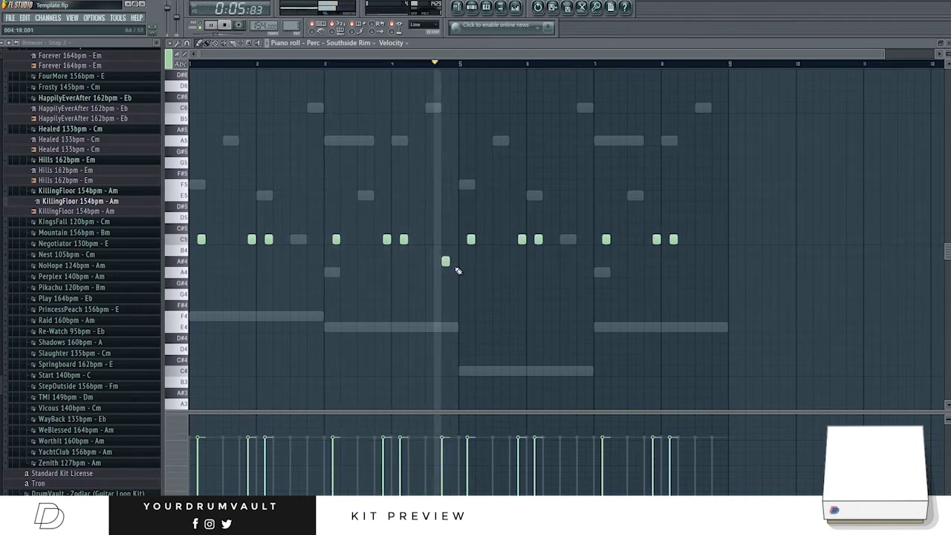
click(715, 261)
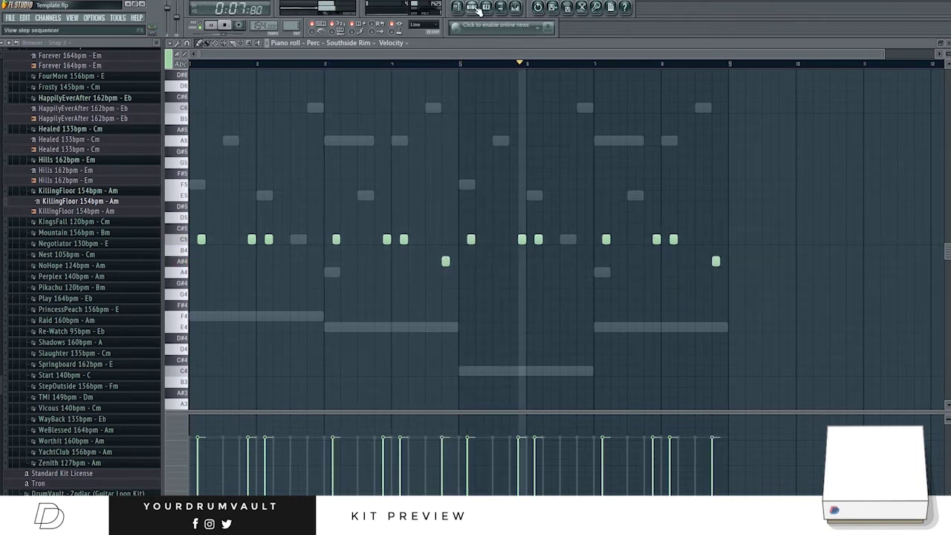
Open the Perc - Rim (5) piano roll and place C5 notes on step 7 of bars 1 and 3, leaving bar 2 empty.
click(474, 7)
right_click(505, 262)
click(518, 263)
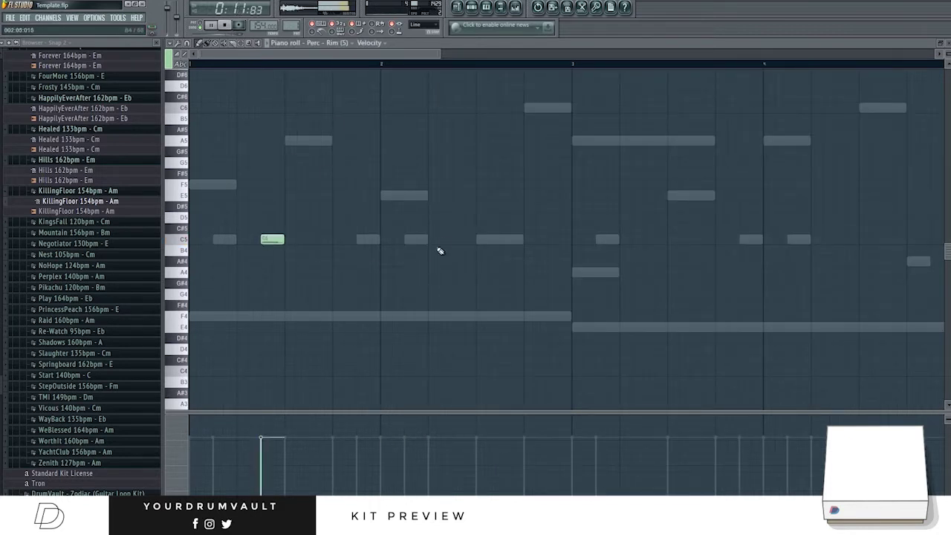
click(456, 240)
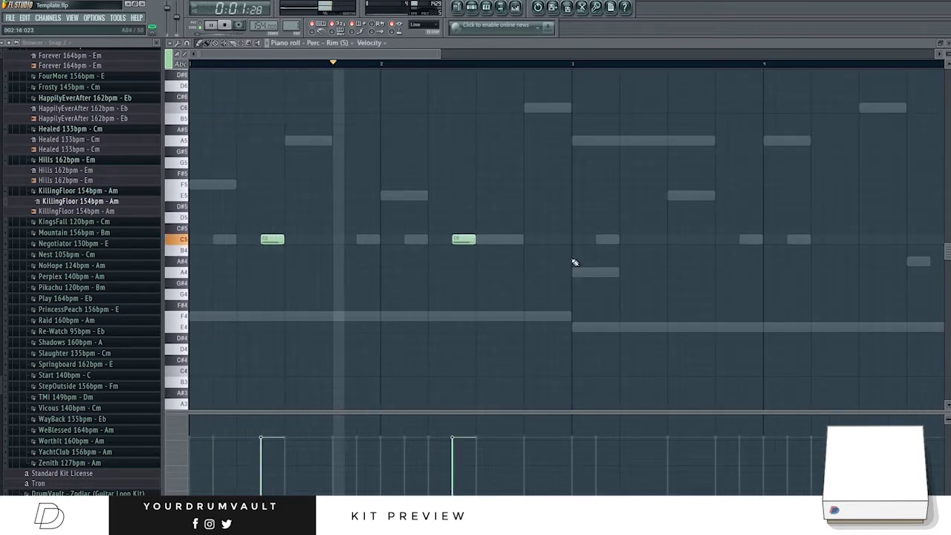
click(648, 239)
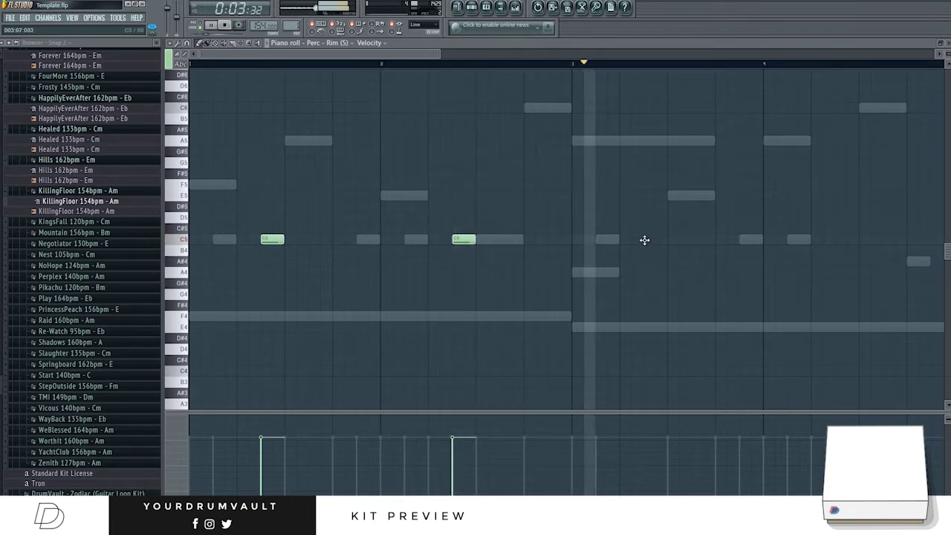
right_click(463, 236)
click(891, 239)
drag(446, 53, 743, 53)
drag(500, 240, 480, 240)
right_click(480, 239)
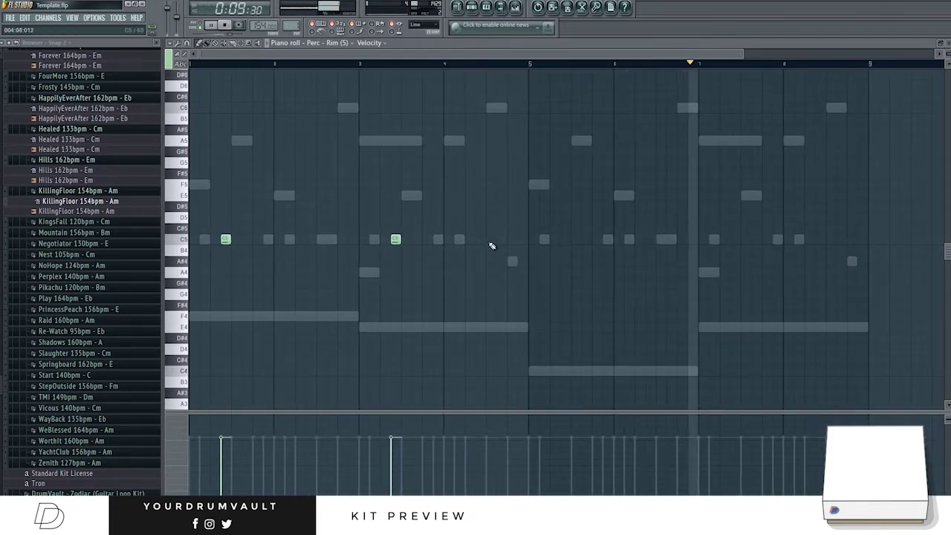
Duplicate the two Rim (5) notes into bars 5 and 7.
drag(641, 307, 185, 144)
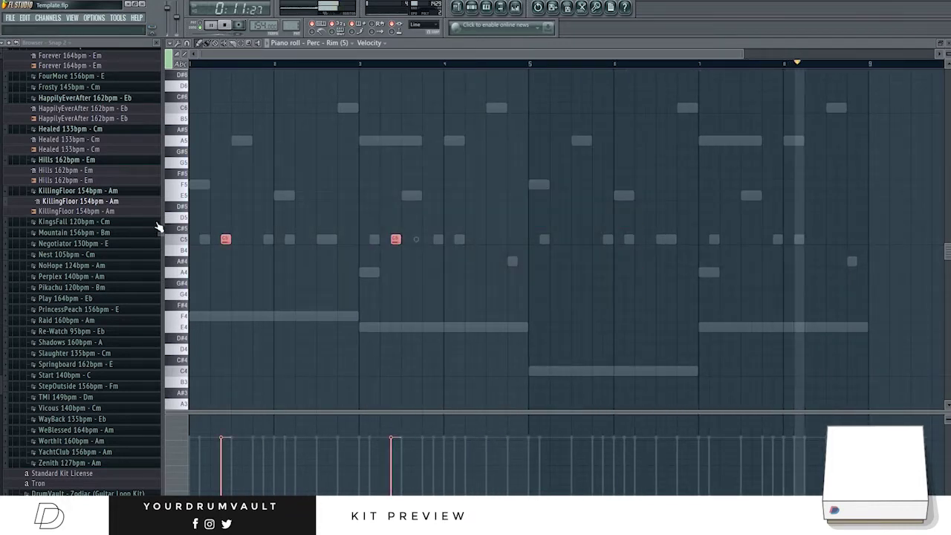
drag(226, 240, 564, 254)
ctrl+click(565, 254)
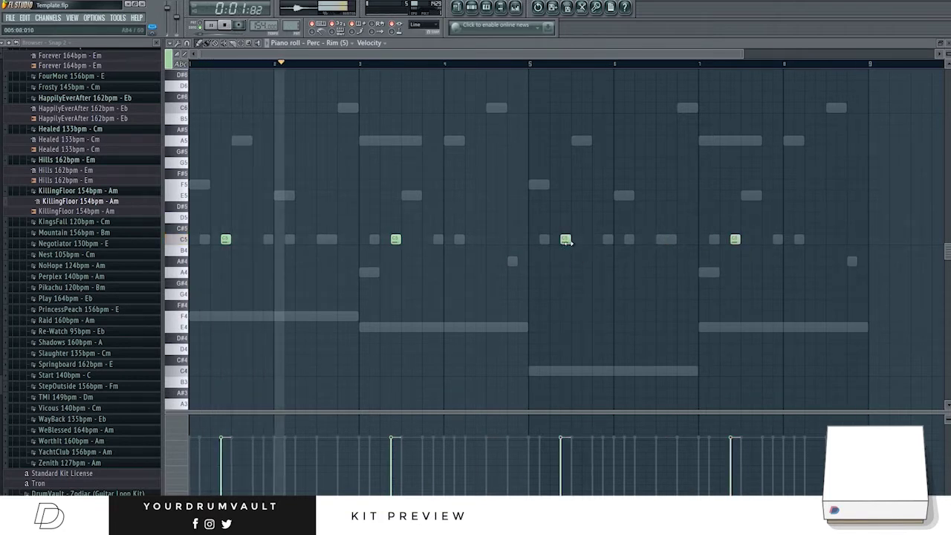
Send the OH - Release pattern with its hit on step 5 to the piano roll and discard the note lengths.
click(472, 7)
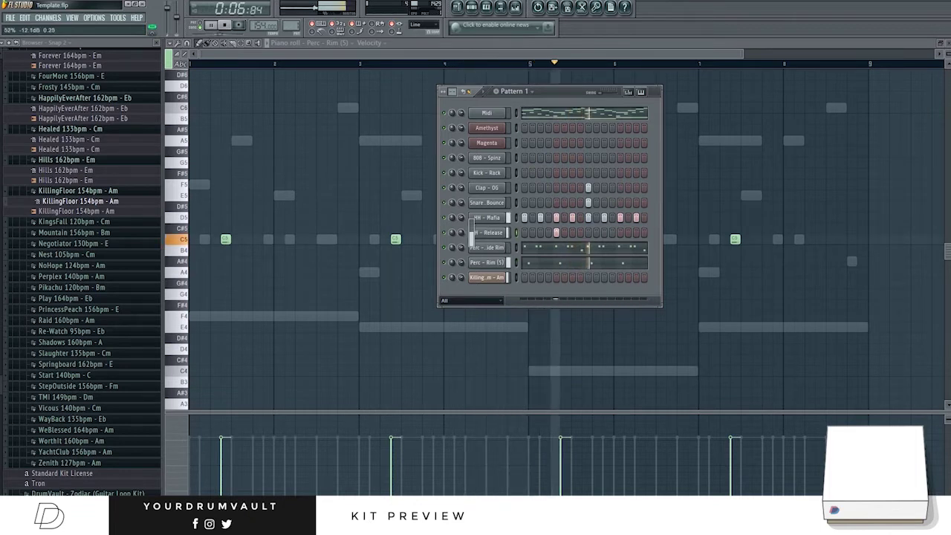
right_click(479, 234)
click(529, 233)
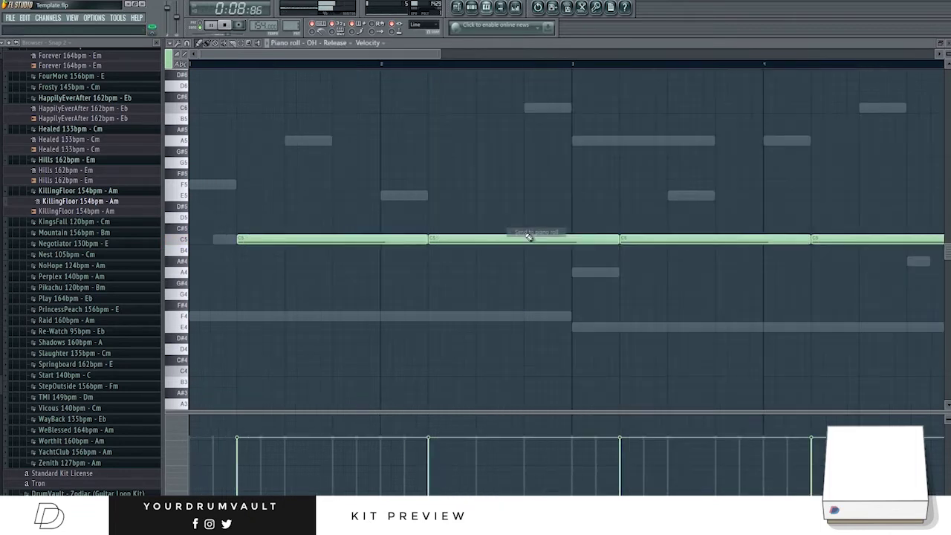
key(shift+d)
drag(439, 54, 556, 66)
Return to the step sequencer, toggle playback and open the channel settings of OH - Release.
click(477, 8)
key(space)
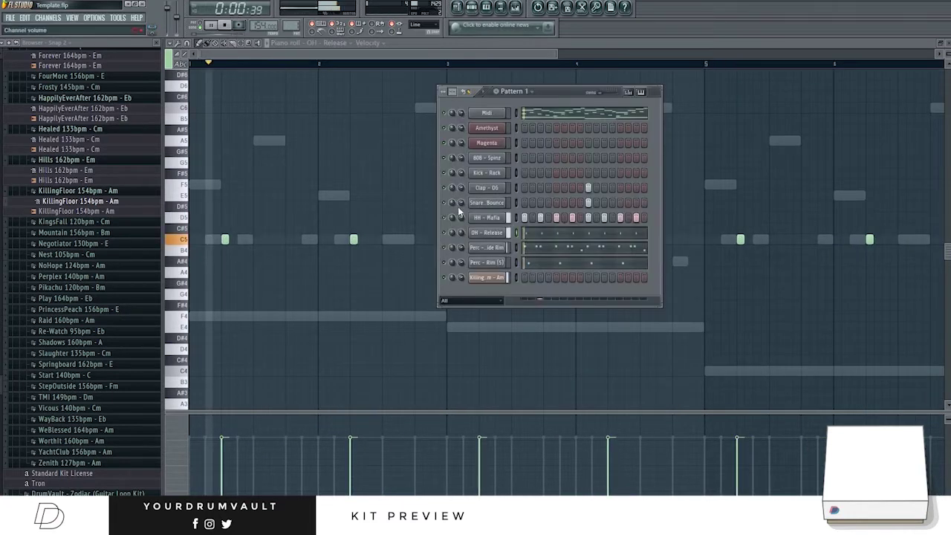
click(486, 233)
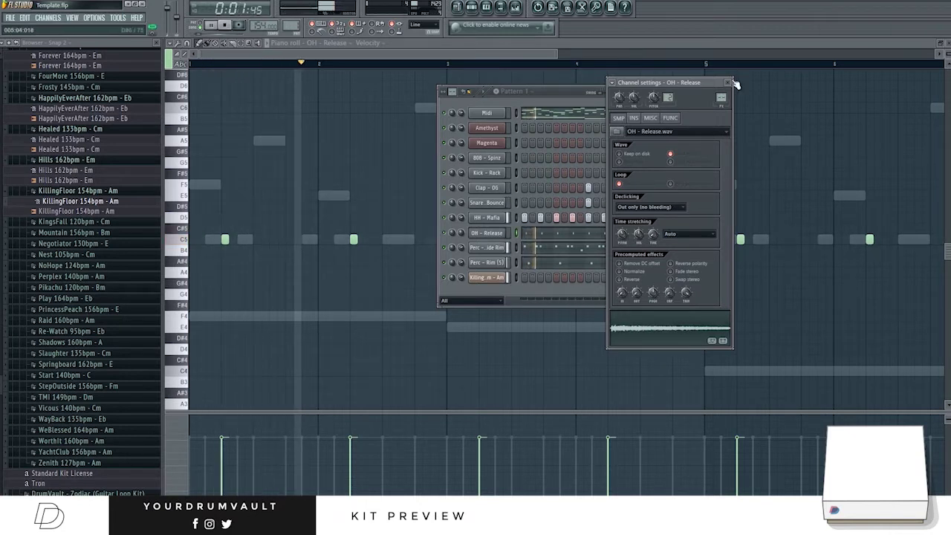
Close the OH - Release channel settings and play back the drum pattern.
click(728, 82)
key(space)
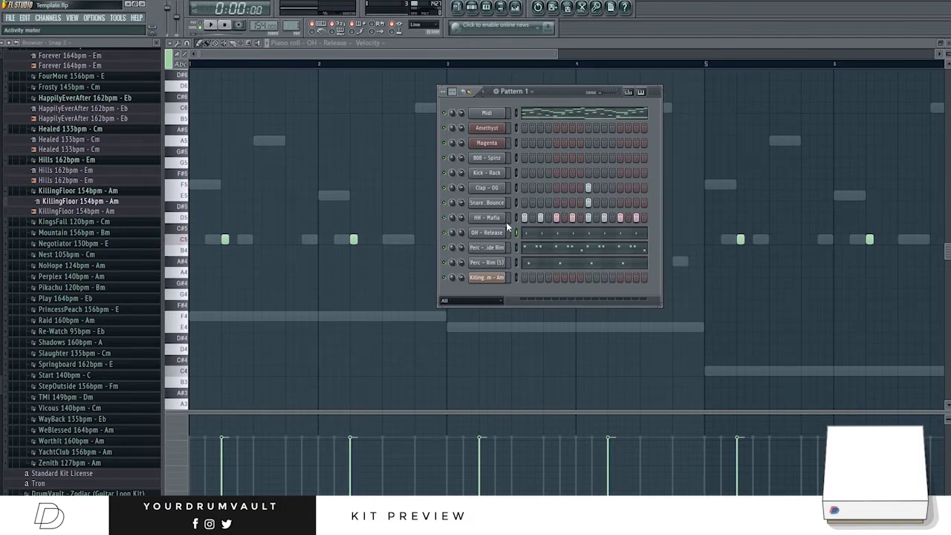
key(space)
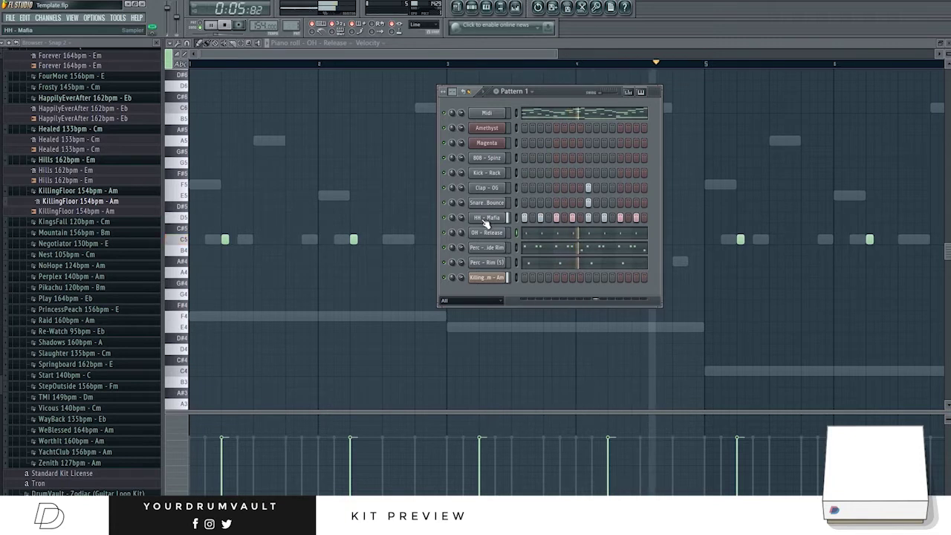
In the HH - Mafia piano roll, snap to 1/6 beat and add an A4 triplet at step 7 of bar 1 and A4 hits on steps 1 and 3 of bar 2.
right_click(487, 218)
click(524, 217)
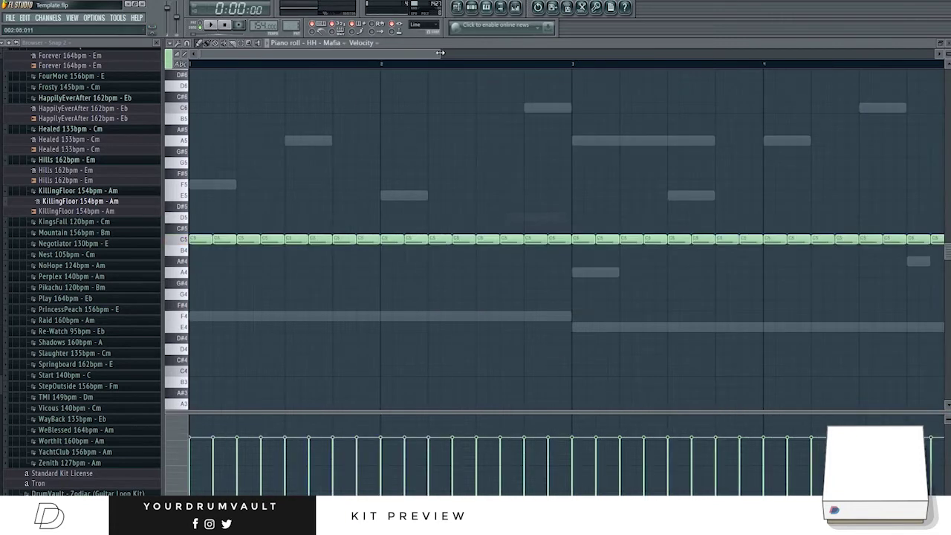
click(191, 45)
click(205, 144)
drag(268, 295, 268, 270)
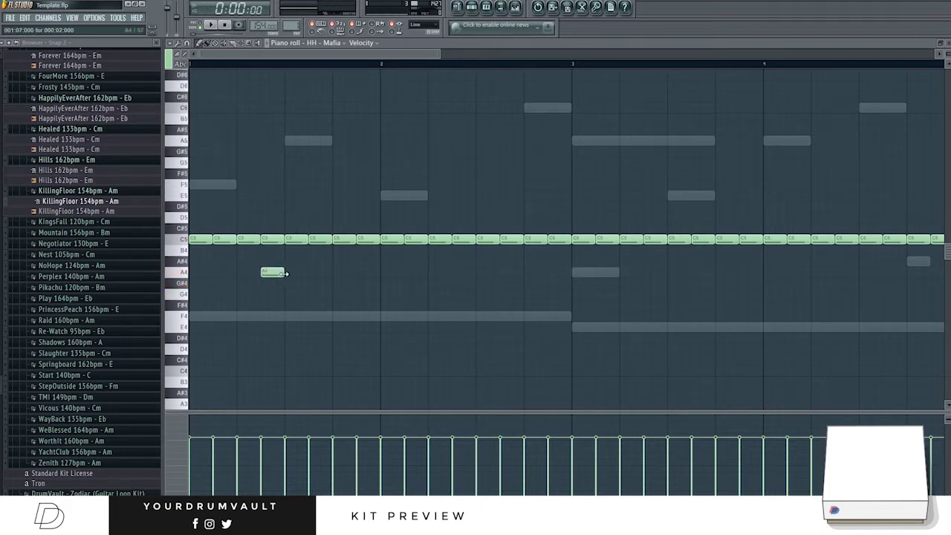
key(space)
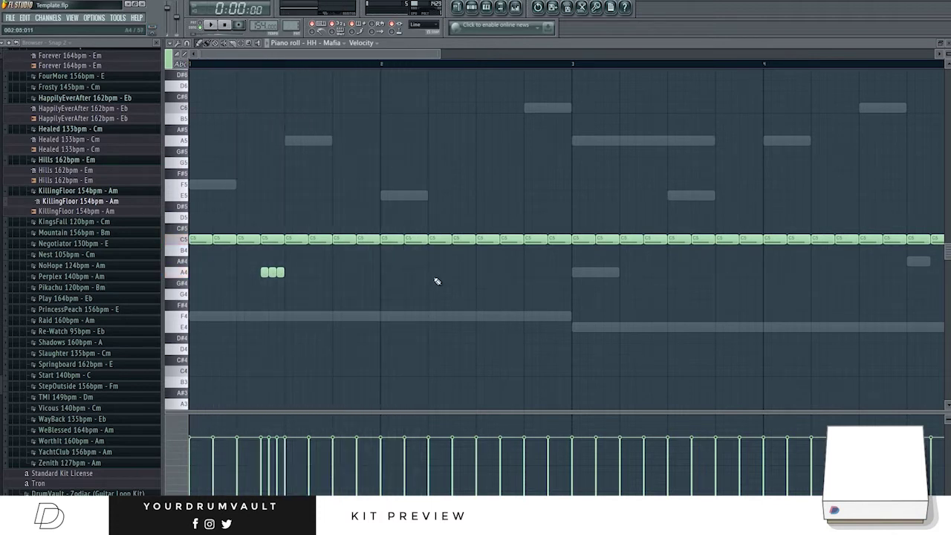
click(383, 273)
click(408, 272)
key(space)
Set snap to Cell, extend the hat rolls with A4 and G#4 hits through bar 4, and duplicate the pattern into bars 5 to 8.
click(188, 45)
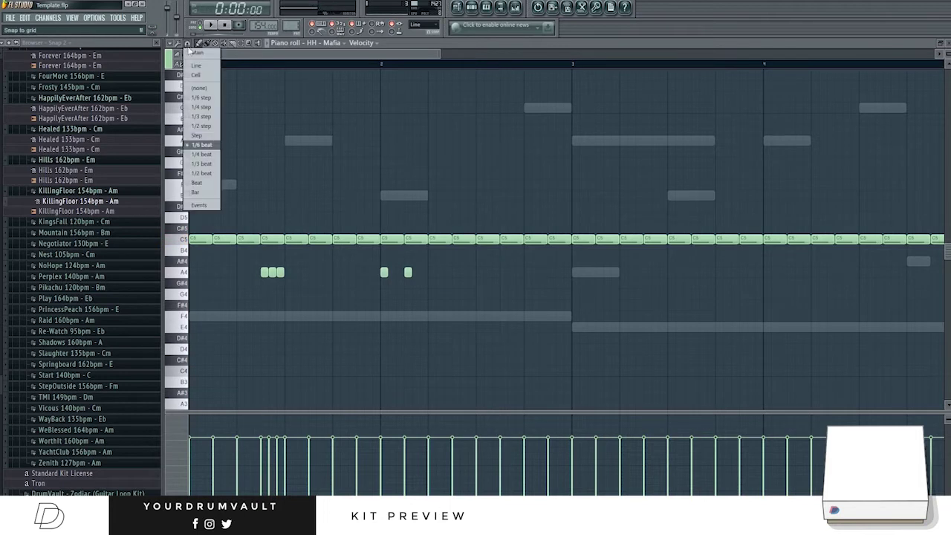
click(195, 75)
scroll(500, 240, down, 3)
drag(790, 287, 479, 153)
key(space)
key(ctrl+d)
click(472, 7)
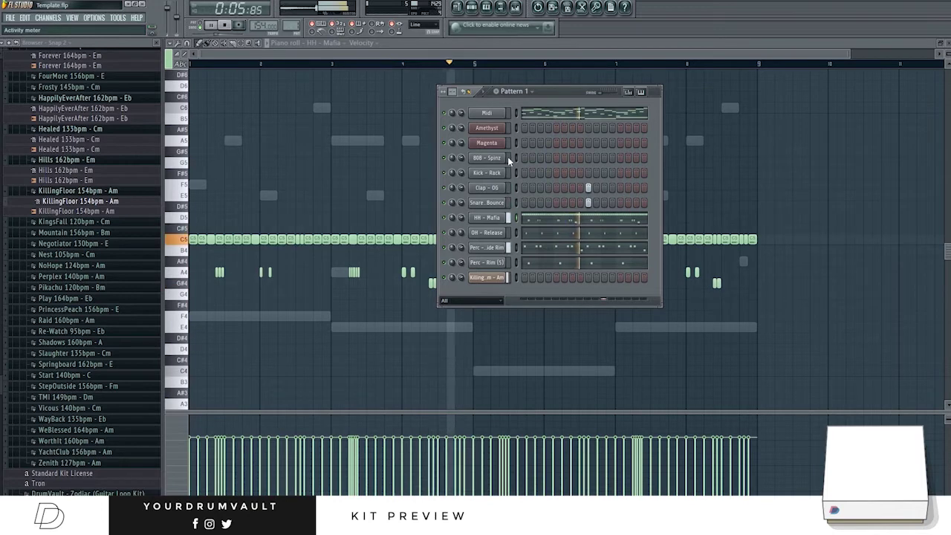
key(space)
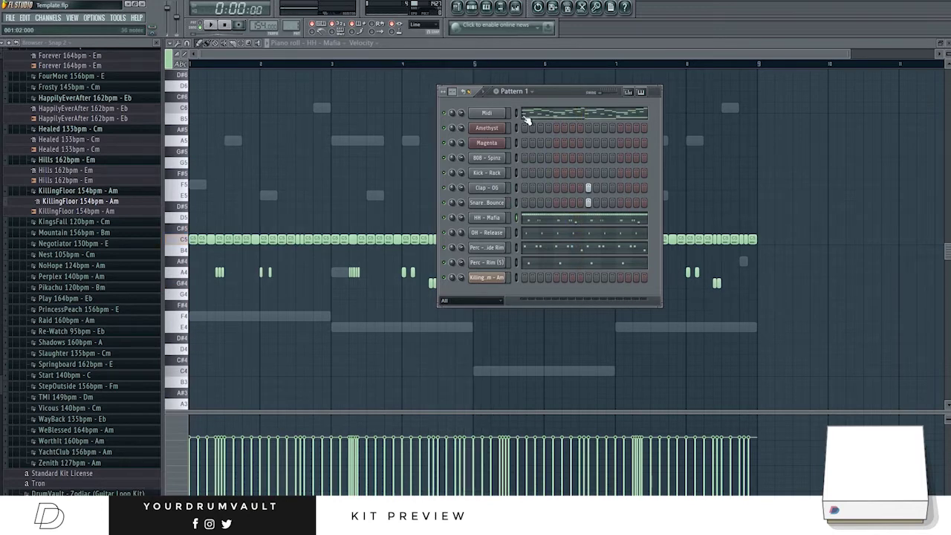
Audition guitar patches in the Amethyst Omnisphere channel and load Guitar - Lucid.
click(490, 129)
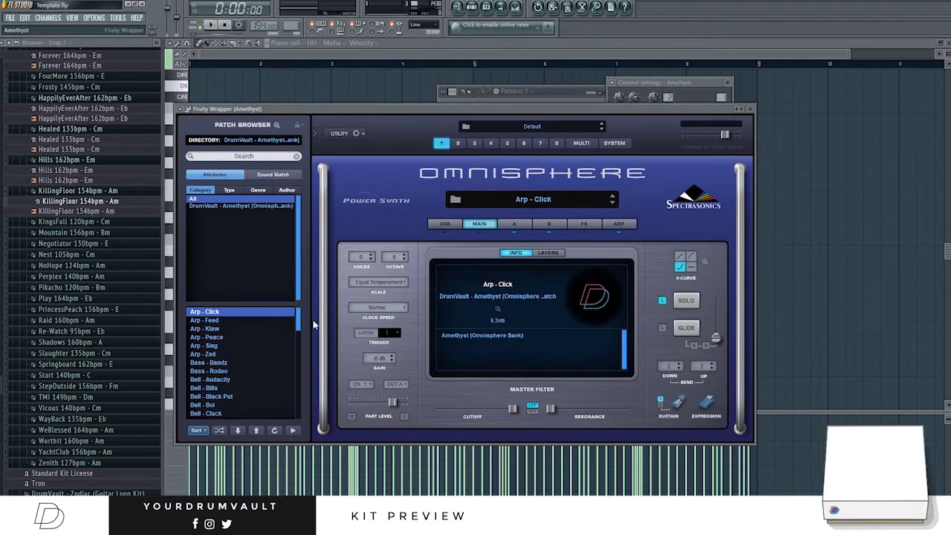
drag(297, 330, 302, 356)
click(227, 388)
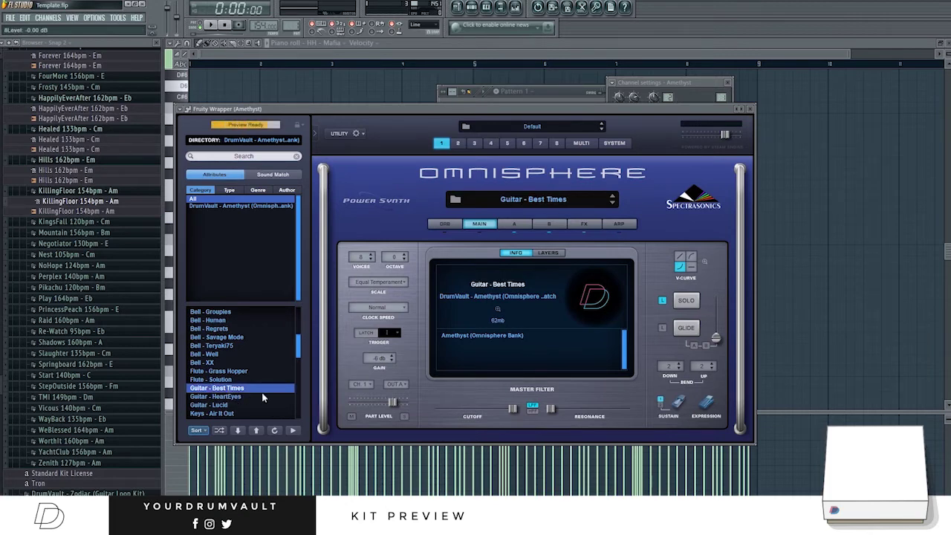
click(235, 397)
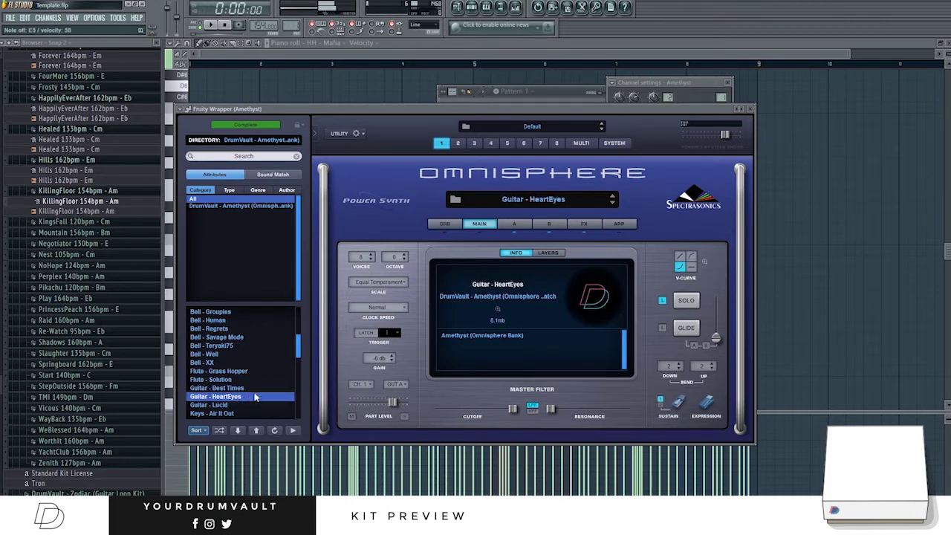
click(211, 405)
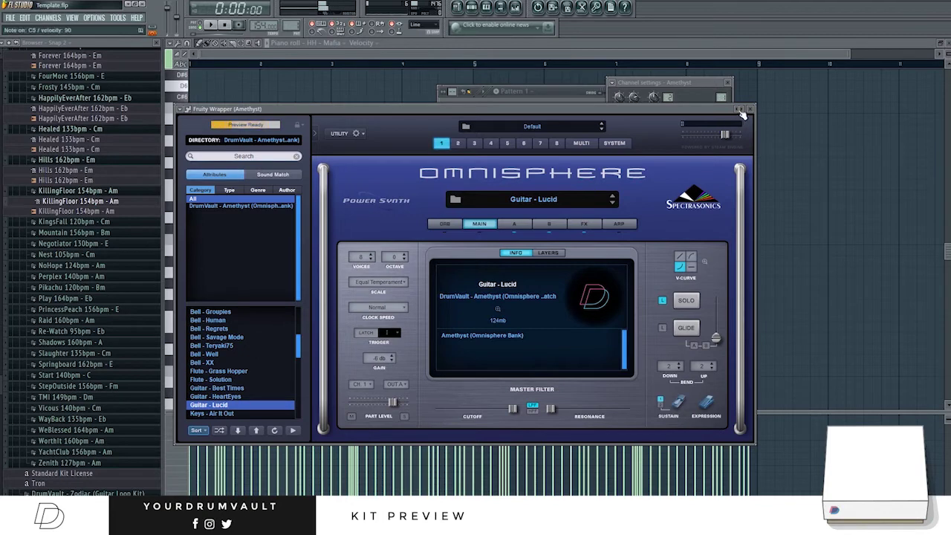
click(753, 111)
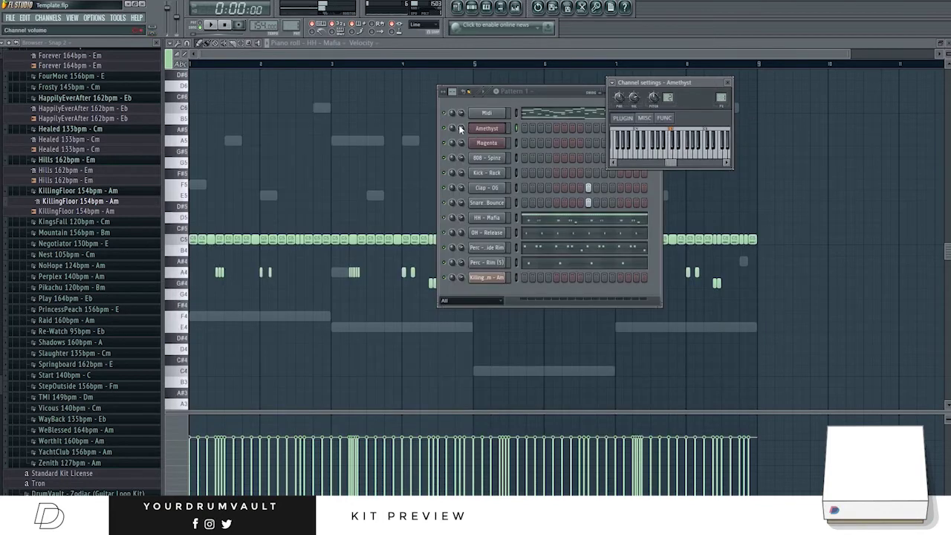
Start the Amethyst melody with a 12-step F5, an 8-step A5 from bar 1 step 13, and an 8-step E5 from bar 2 step 5.
click(460, 129)
right_click(495, 129)
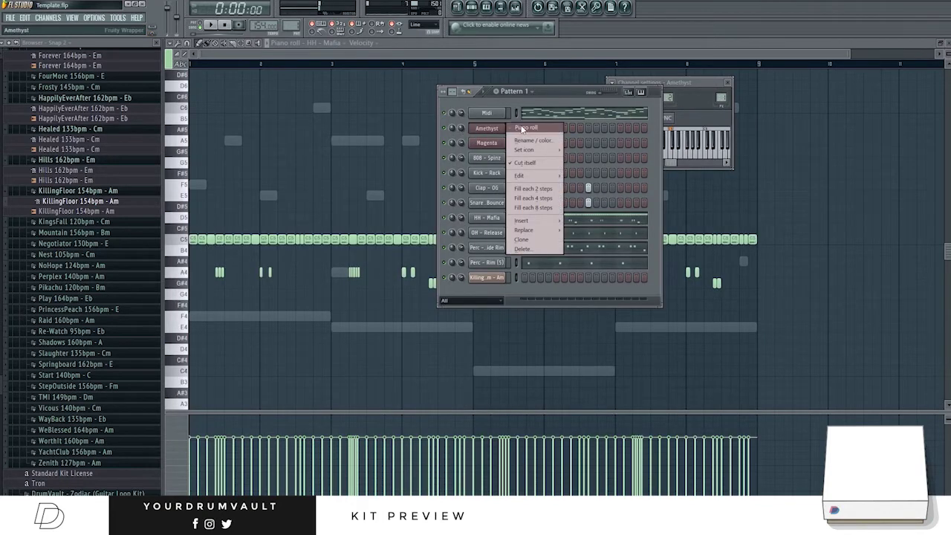
click(524, 128)
key(space)
key(space)
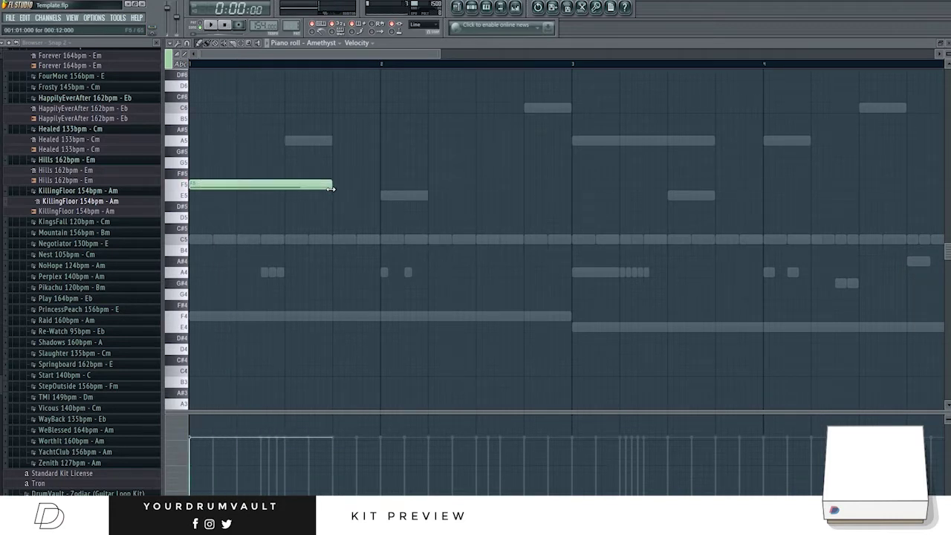
click(341, 140)
key(space)
key(space)
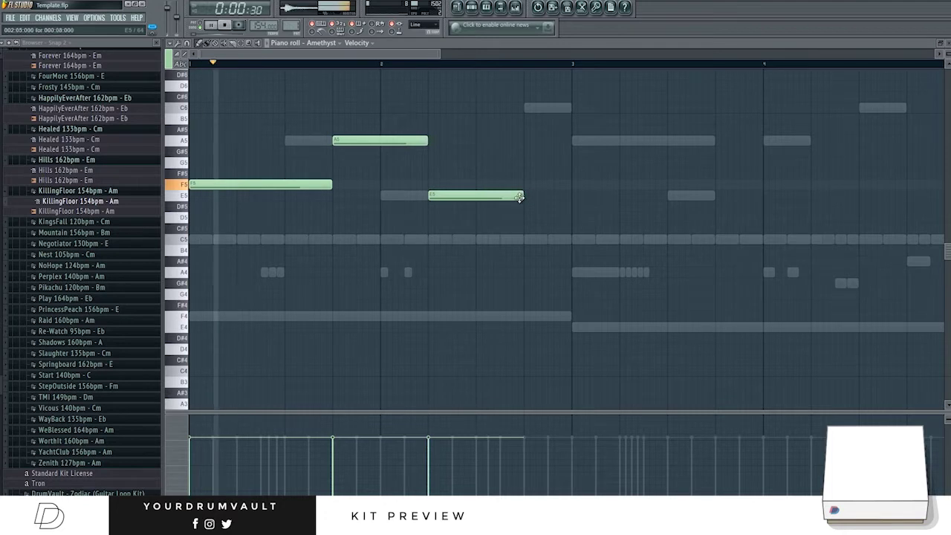
Continue the melody with a 4-step C6 from bar 2 step 13, a 12-step A5, an 8-step E5 and an 8-step A5 in sequence.
click(526, 108)
drag(617, 108, 572, 110)
key(space)
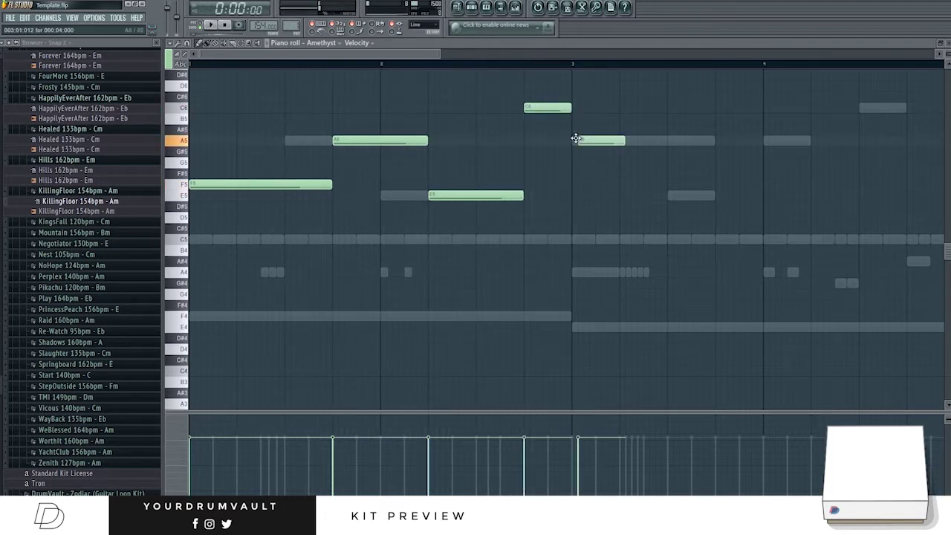
key(space)
drag(603, 141, 713, 149)
click(721, 195)
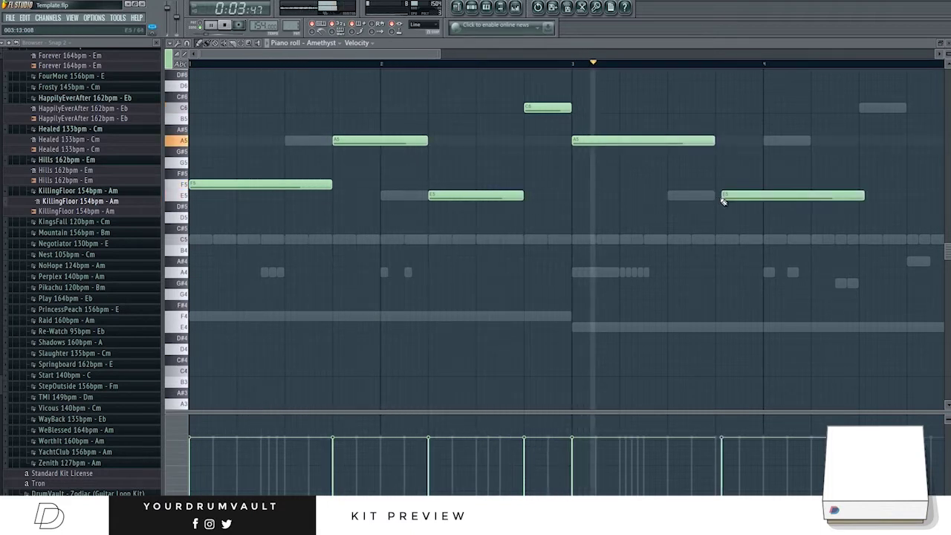
drag(856, 197, 825, 201)
key(space)
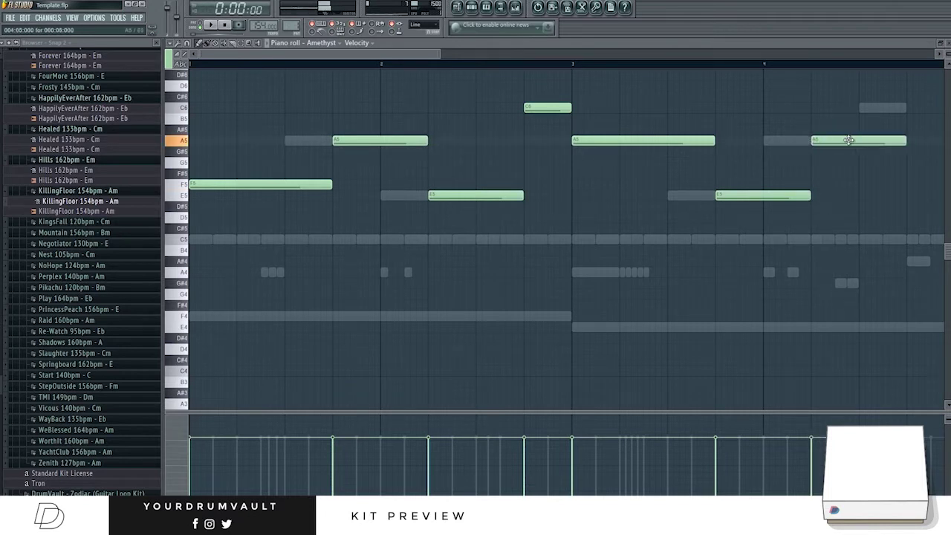
Complete the four-bar melody with a 4-step C6 at step 13 of bar 4 and play it back.
drag(442, 54, 658, 55)
drag(615, 109, 588, 115)
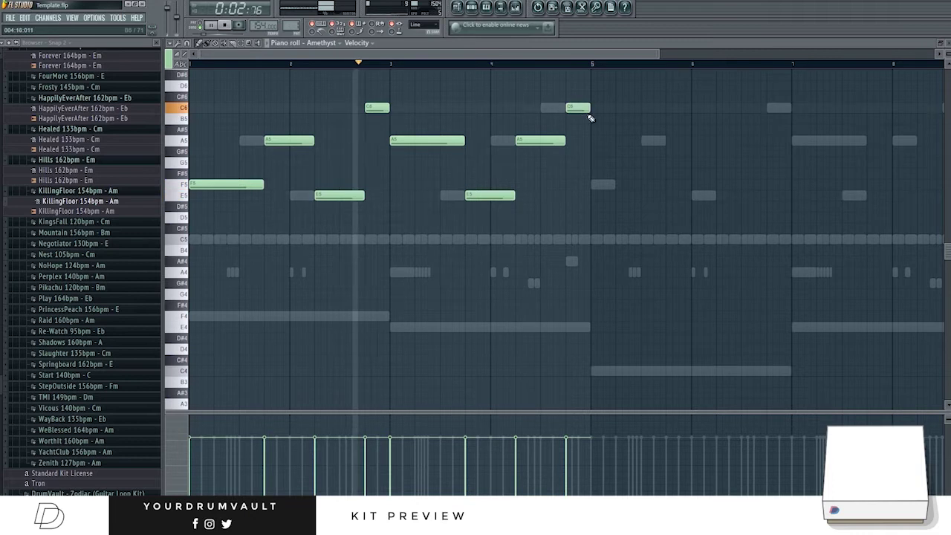
key(space)
key(space)
key(space)
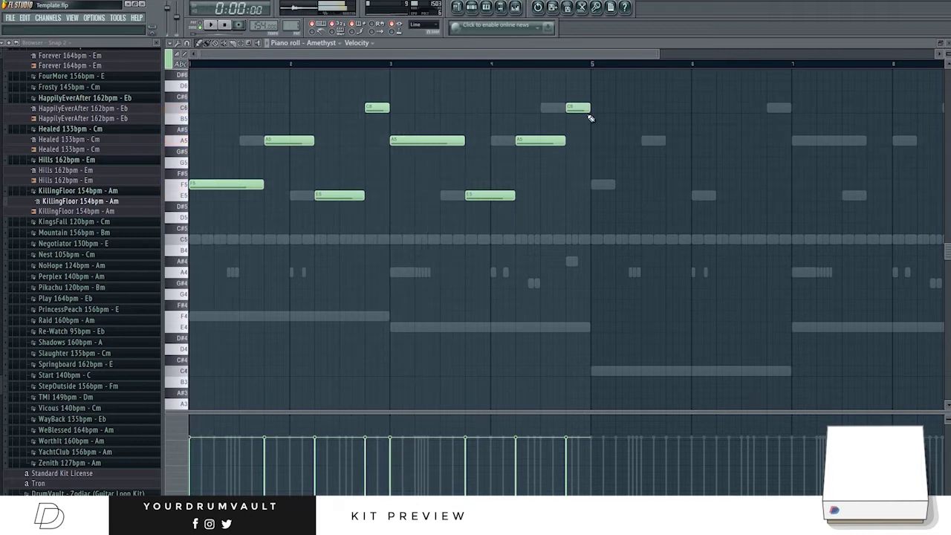
Randomize the Amethyst note velocities slightly and duplicate the four-bar melody into bars 5 to 8.
key(alt+r)
key(Return)
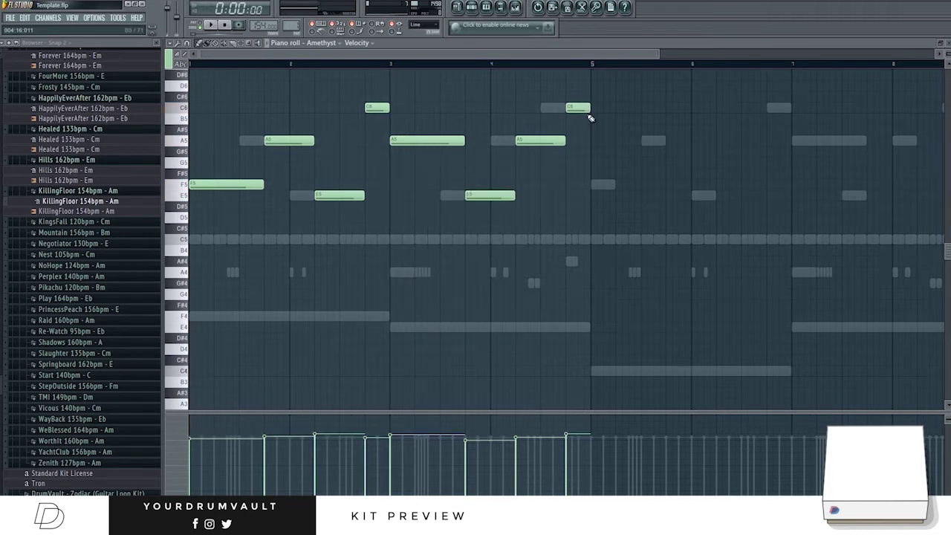
drag(658, 53, 888, 81)
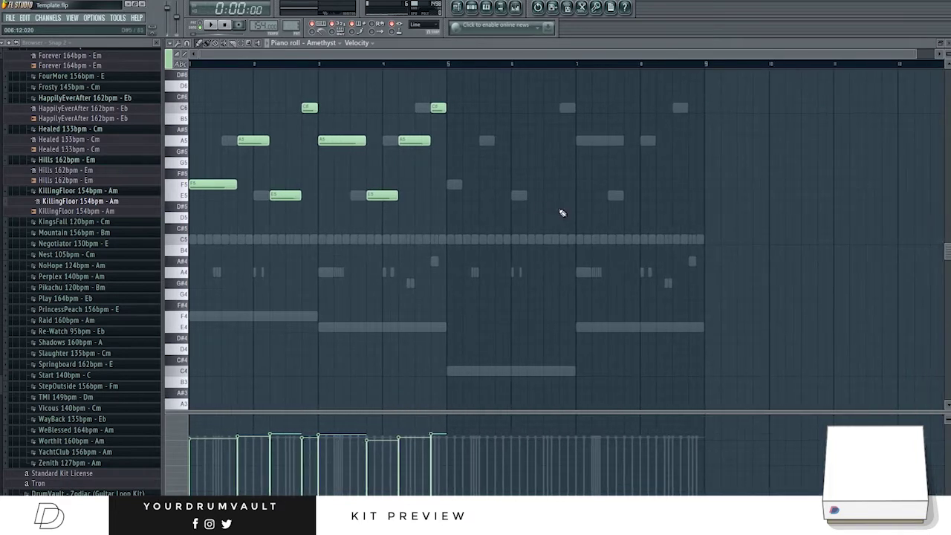
key(ctrl+b)
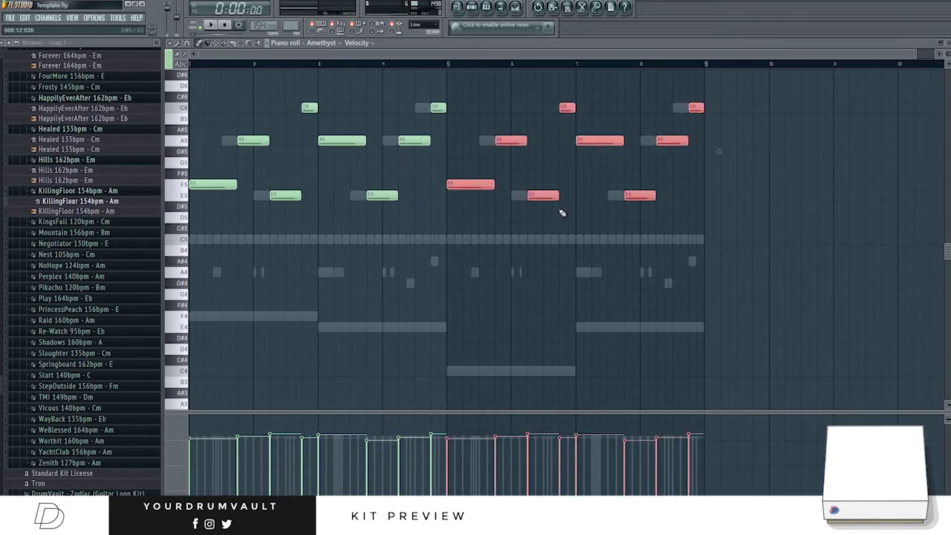
key(space)
key(ctrl+d)
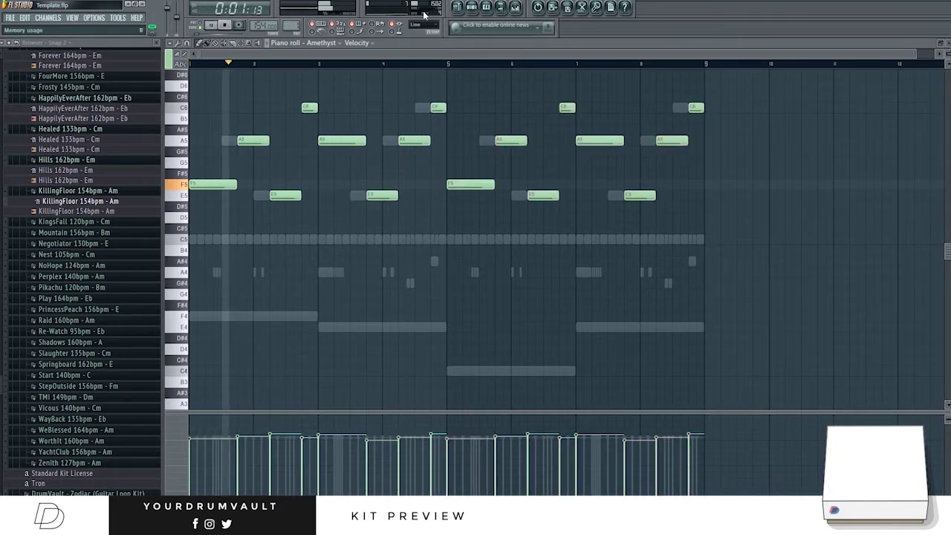
Open the Magenta Omnisphere channel from the step sequencer and load the Pluck - Reynolds patch.
click(486, 7)
click(499, 146)
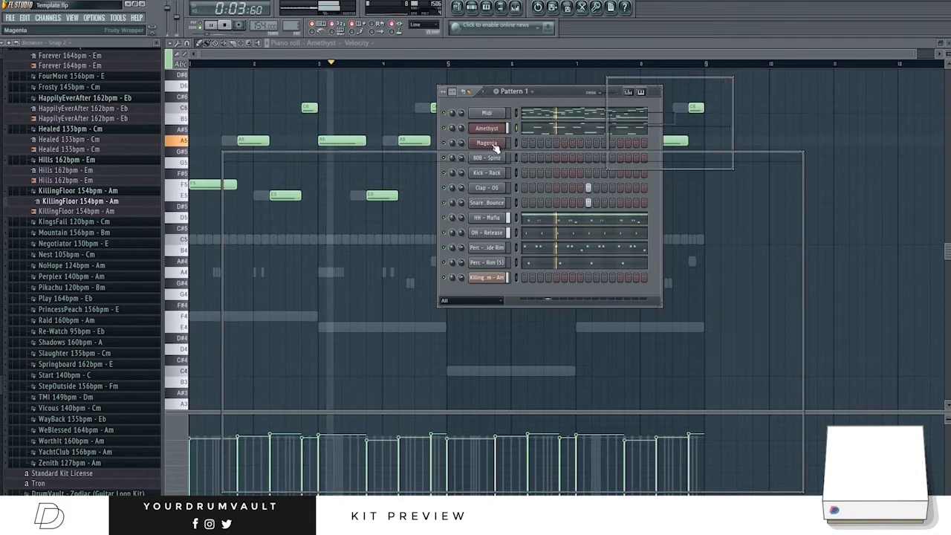
drag(346, 378, 340, 472)
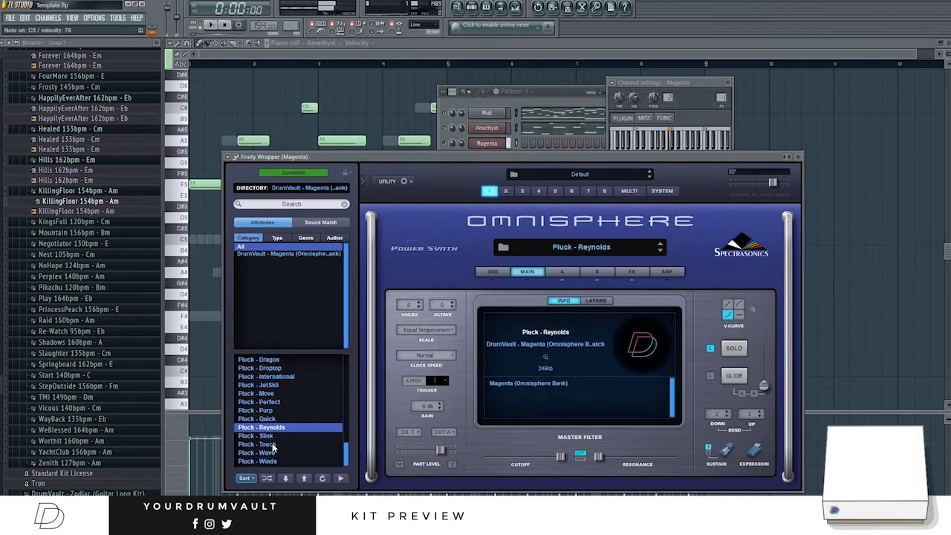
Open the Magenta piano roll and place 4-step F5 and A5 notes on steps 1 and 5 of bar 1.
click(468, 147)
right_click(484, 145)
click(524, 143)
key(space)
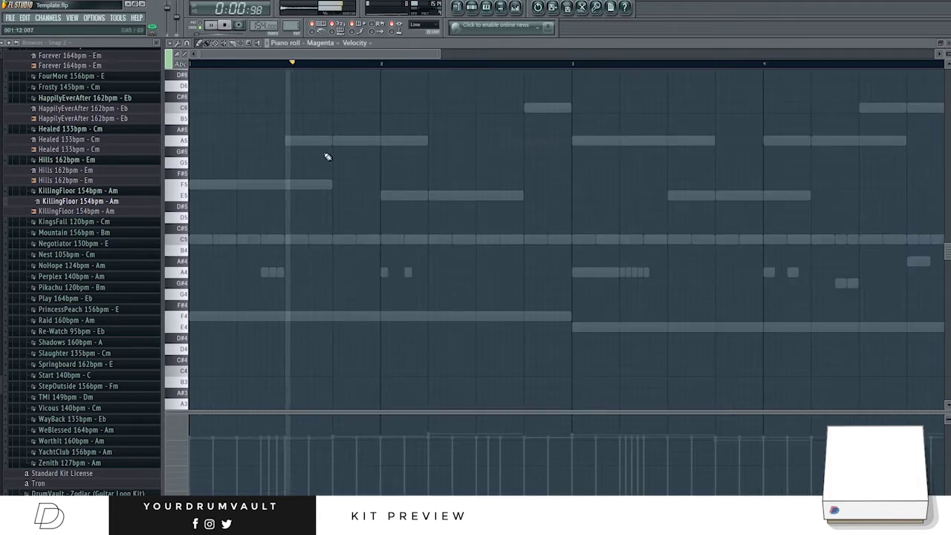
key(space)
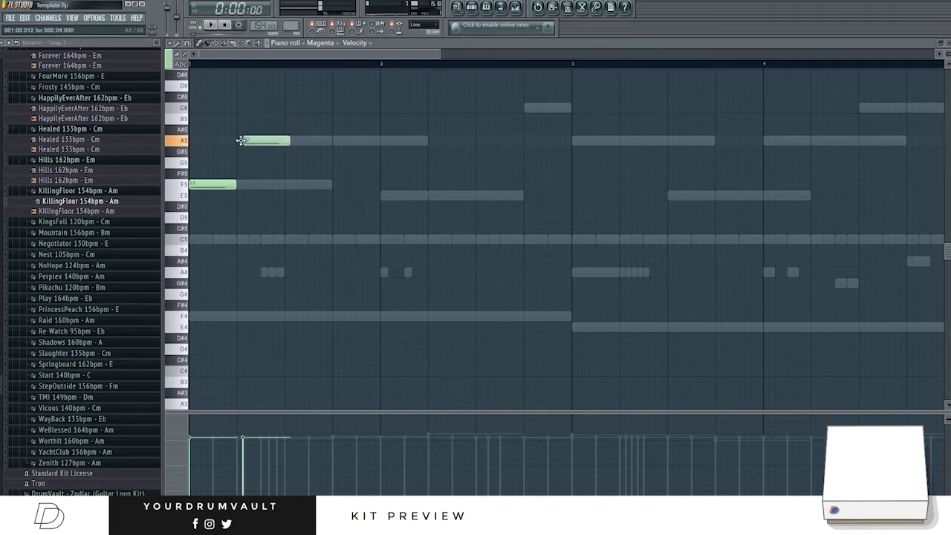
key(space)
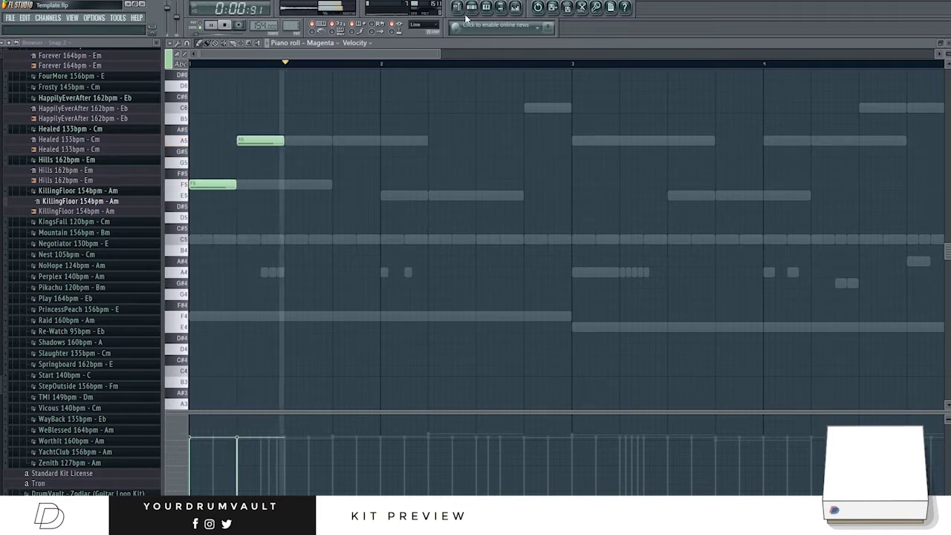
key(space)
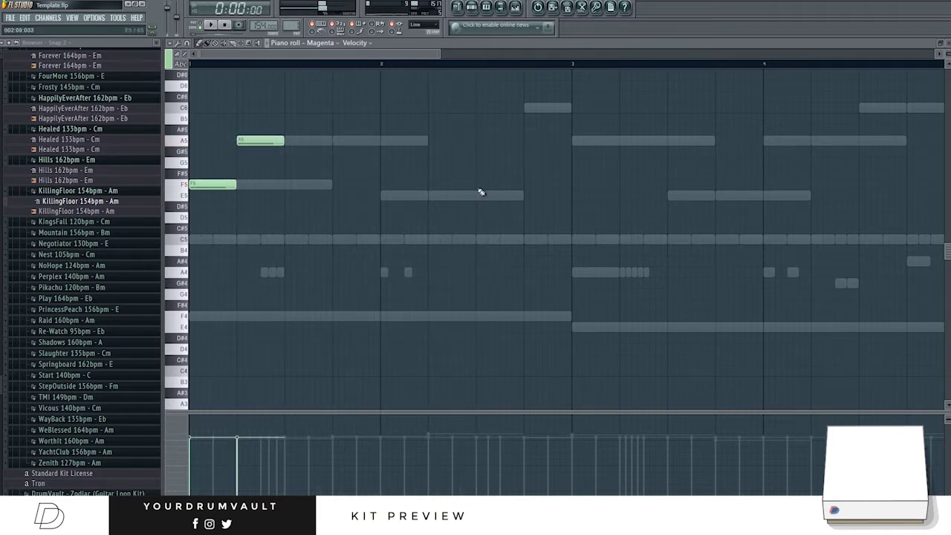
Add 4-step E5 and C6 notes on steps 9 and 13 of bar 2, and A5 and E5 on steps 1 and 5 of bar 3.
key(space)
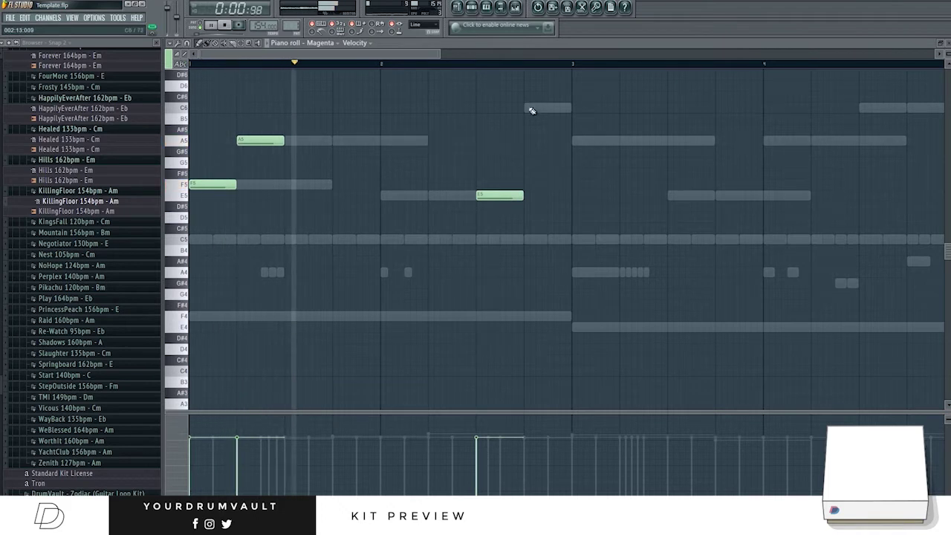
click(531, 108)
click(576, 141)
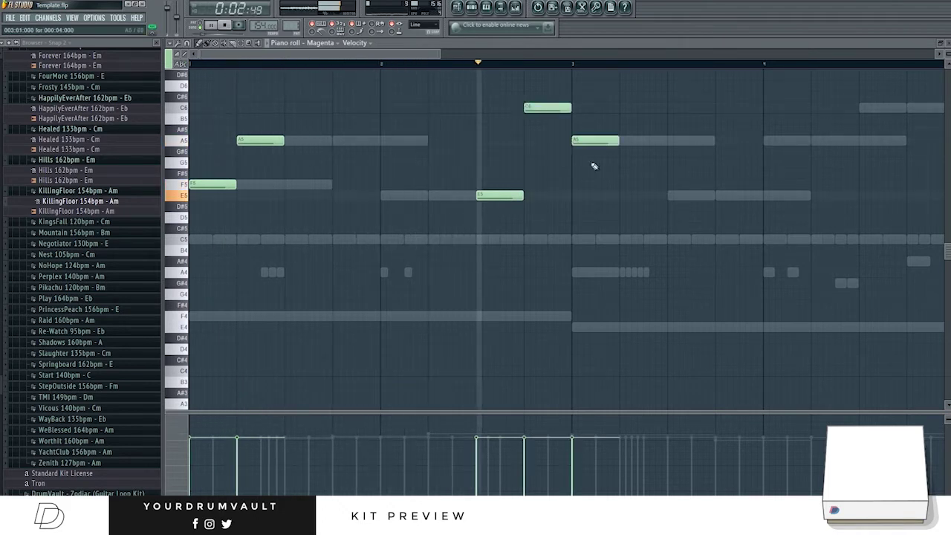
click(626, 196)
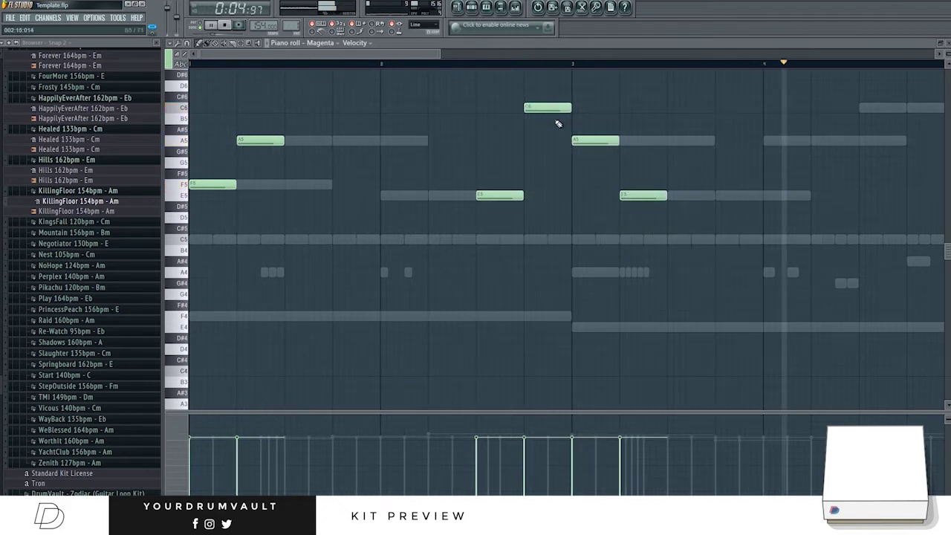
key(space)
Transpose the Magenta notes up one octave and play the pattern.
drag(439, 54, 587, 57)
key(space)
key(ctrl+Down)
key(space)
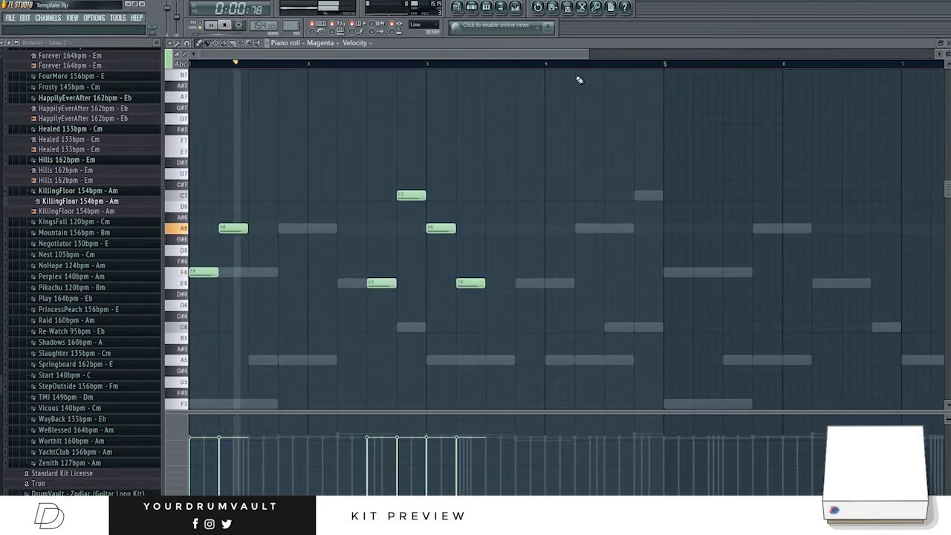
Shift the Magenta notes down one octave so the melody starts on F5, and audition the pattern.
key(space)
key(space)
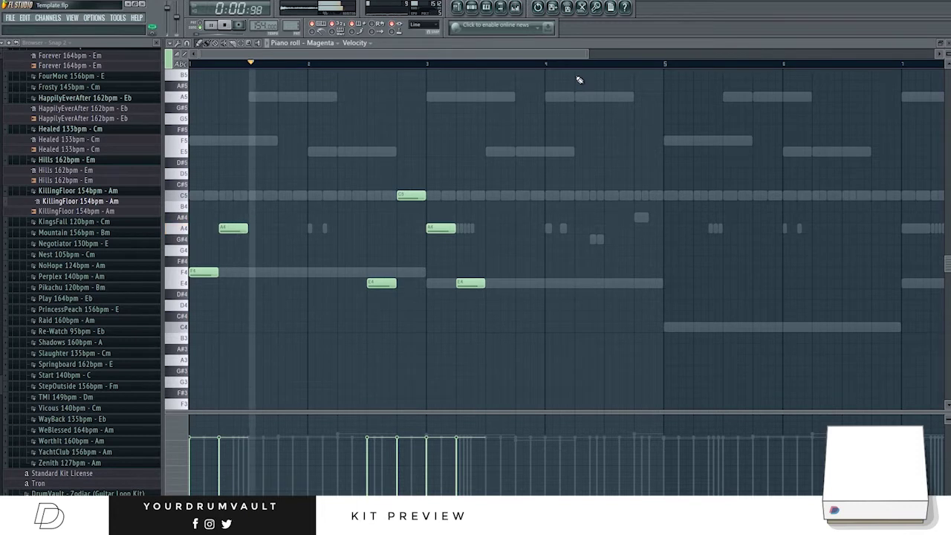
key(ctrl+Up)
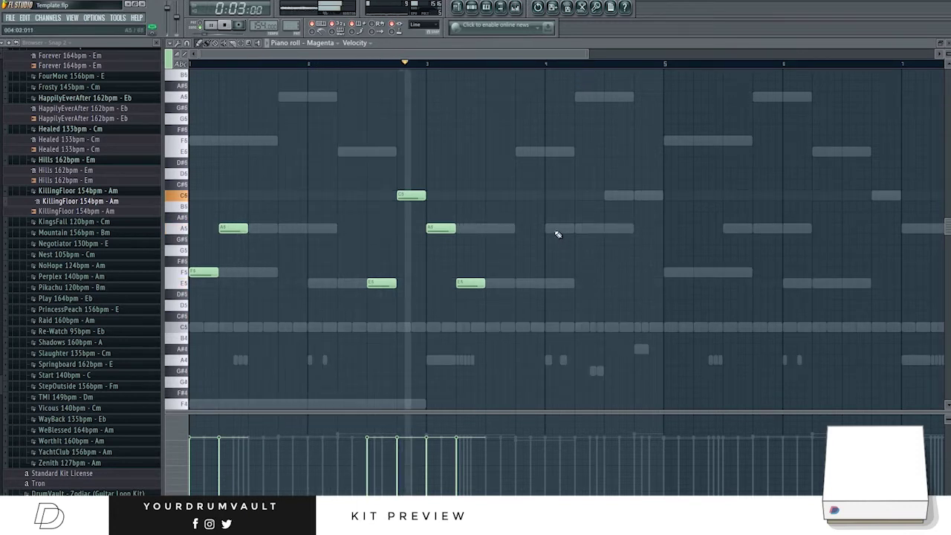
Add 4-step A5 and C6 notes on steps 9 and 13 of bar 4 and duplicate the Magenta melody into bars 5 to 8.
click(611, 195)
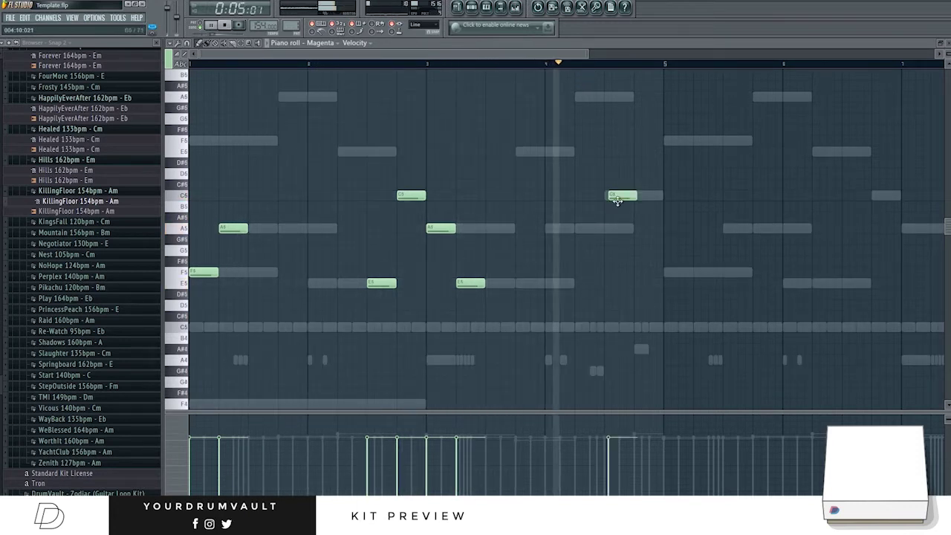
key(space)
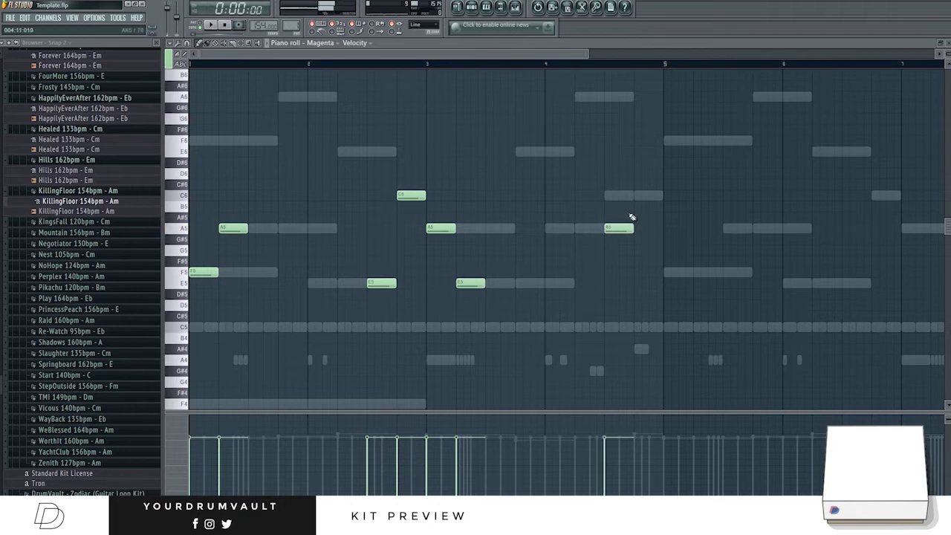
key(ctrl+b)
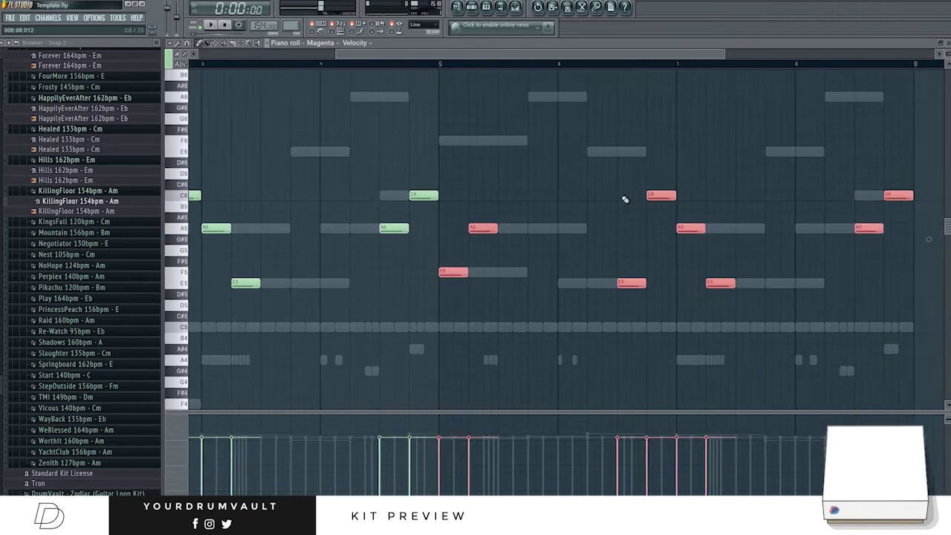
Audition other pluck patches in the Magenta Omnisphere, load Pluck - Droptop, and lower the Magenta channel volume to about 39%.
click(472, 7)
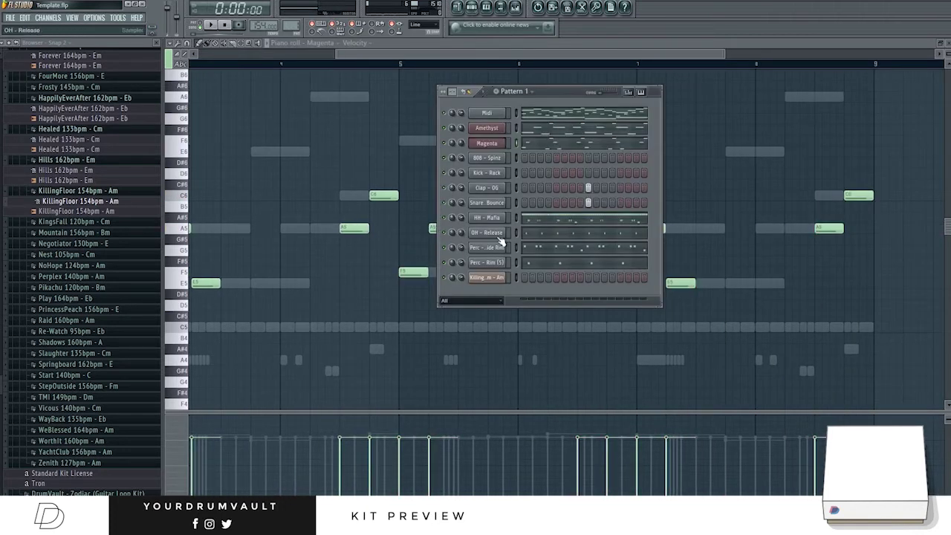
click(488, 144)
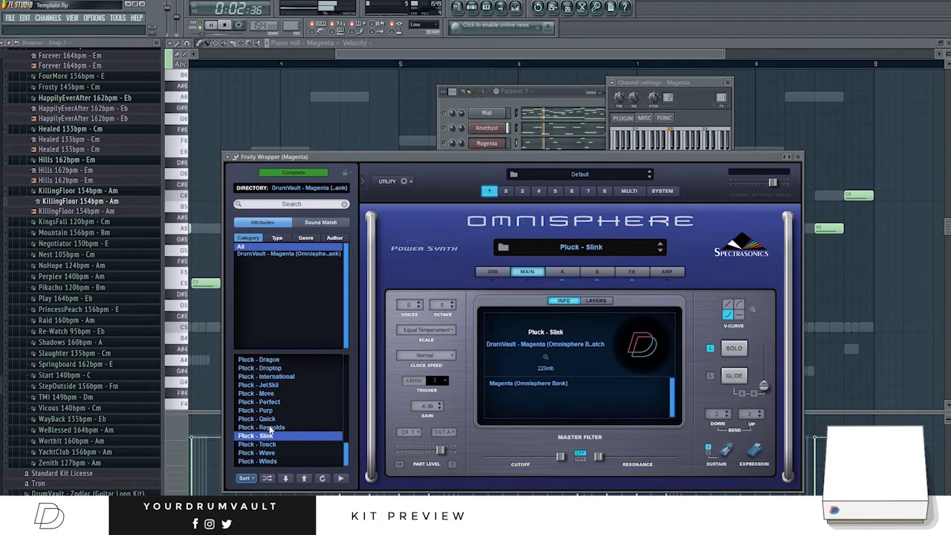
click(268, 378)
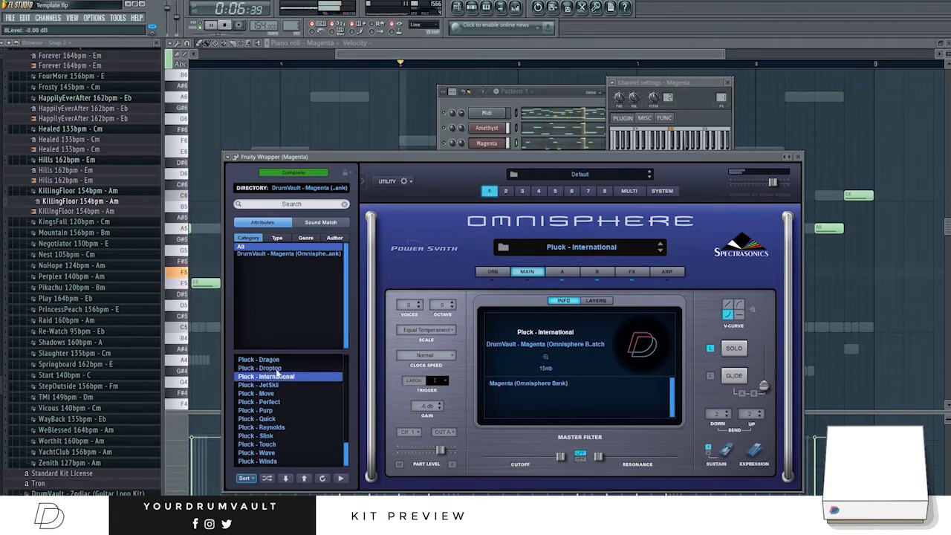
click(276, 369)
drag(346, 451, 348, 438)
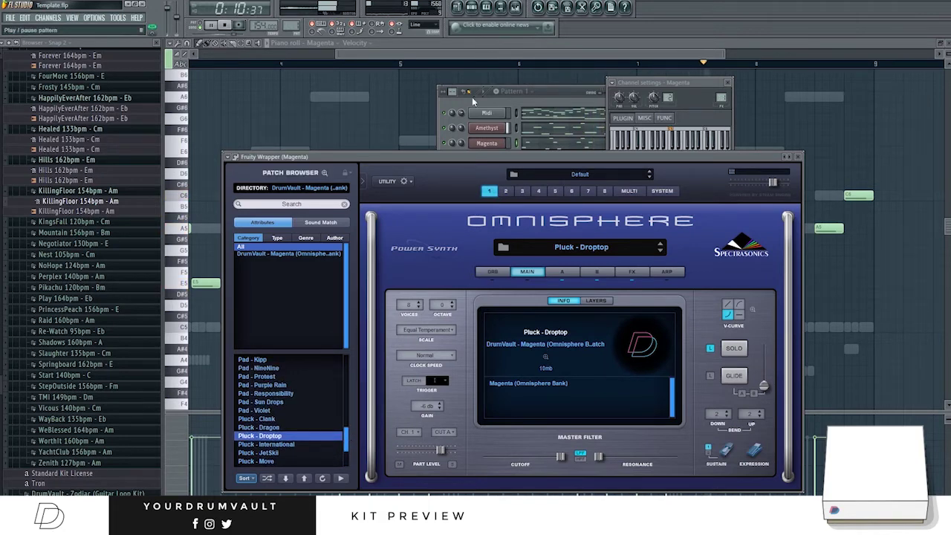
click(459, 141)
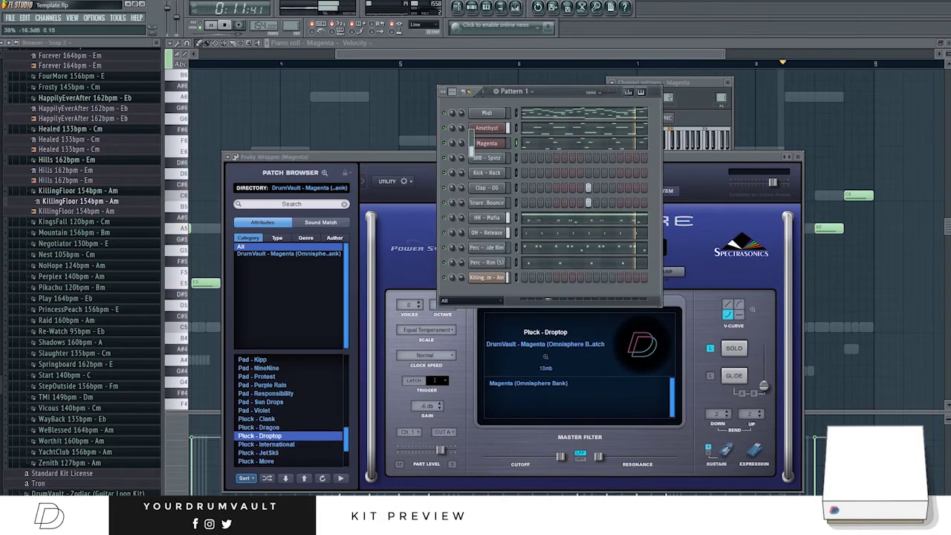
Open the 808 - Spinz piano roll and place a 12-step F5 note at the start of bar 1.
right_click(494, 160)
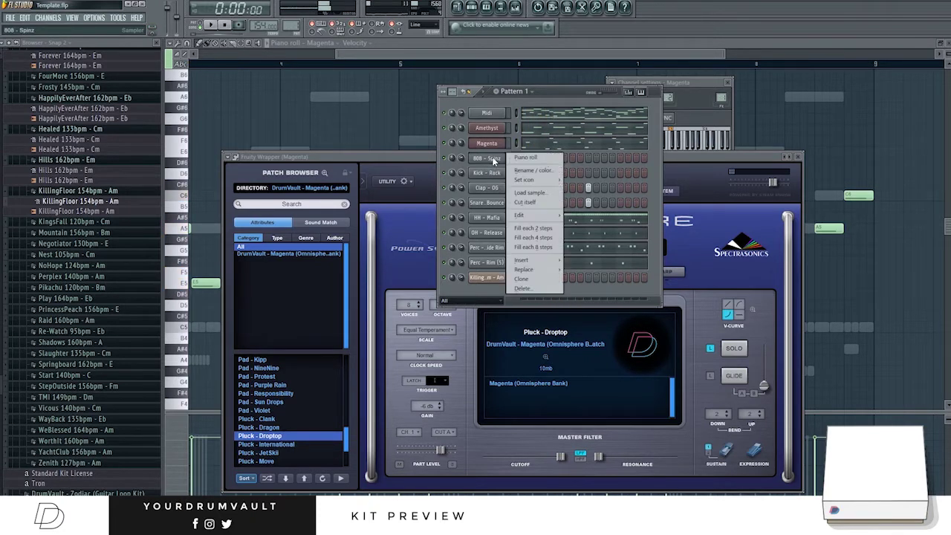
click(547, 160)
drag(459, 54, 274, 68)
drag(440, 54, 772, 63)
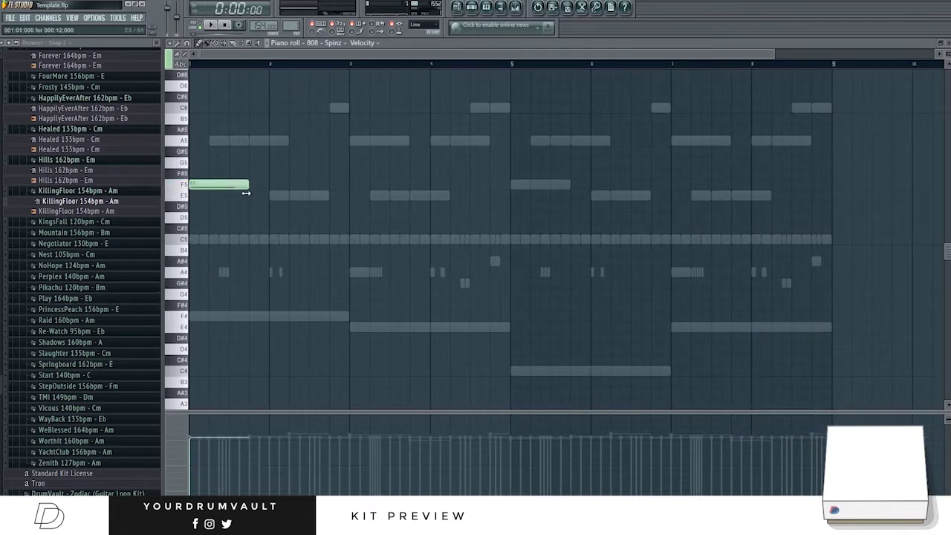
Set the 808 - Spinz channel to cut itself and return to its piano roll.
click(475, 8)
right_click(491, 159)
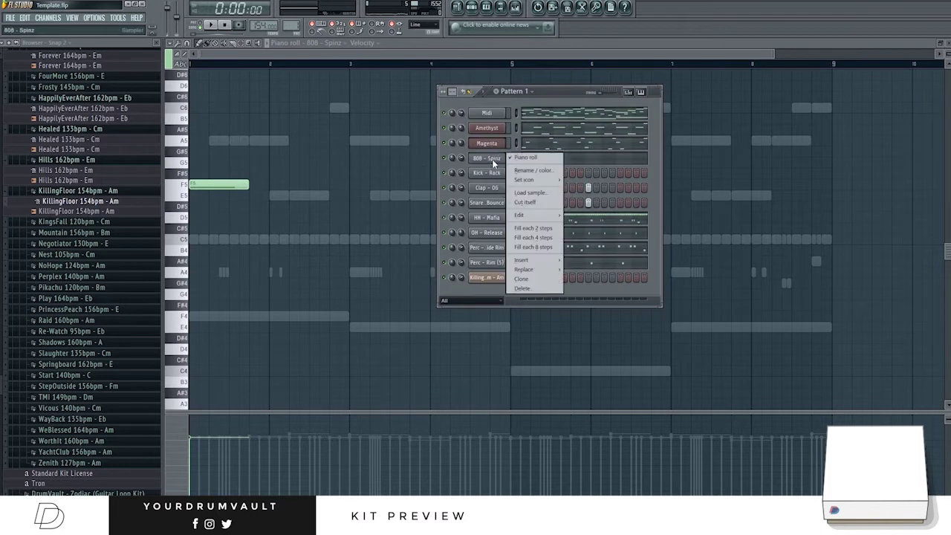
click(530, 206)
click(277, 230)
Extend the F5 808 note to 20 steps and add 12-step E5 and A5 notes on bar 2 step 5 and bar 3 step 1.
key(space)
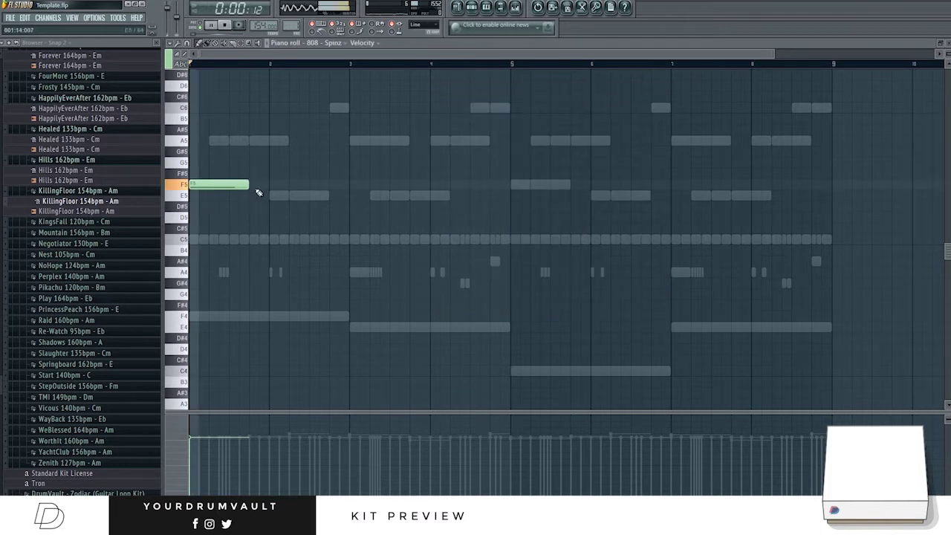
key(space)
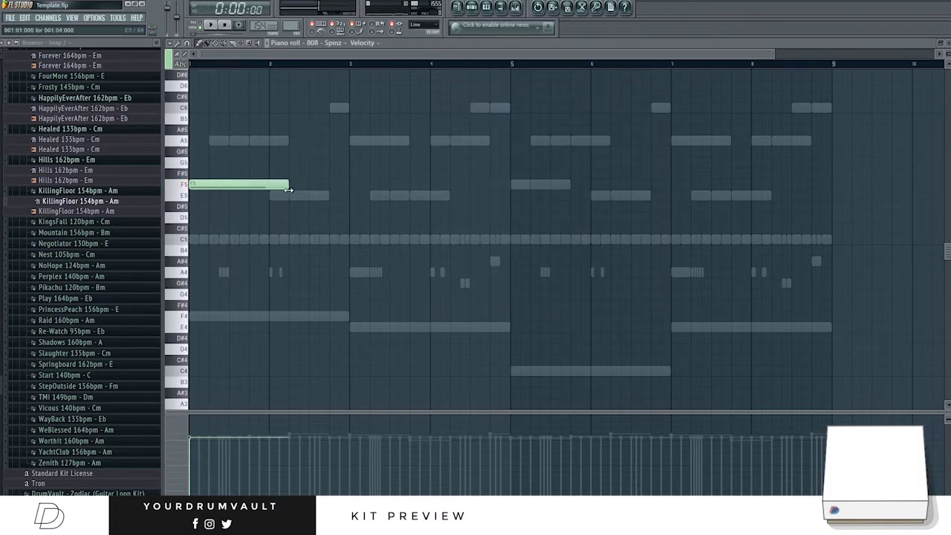
key(space)
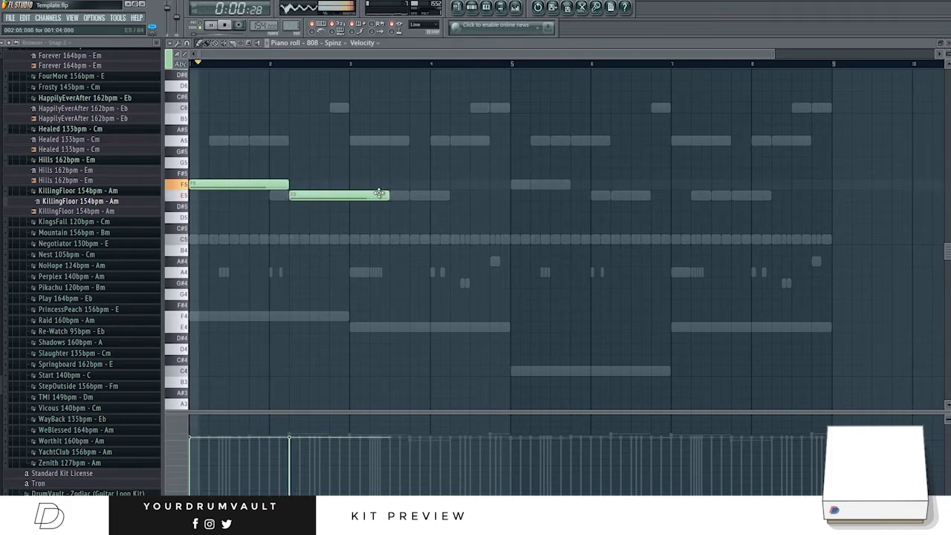
drag(388, 196, 349, 206)
key(space)
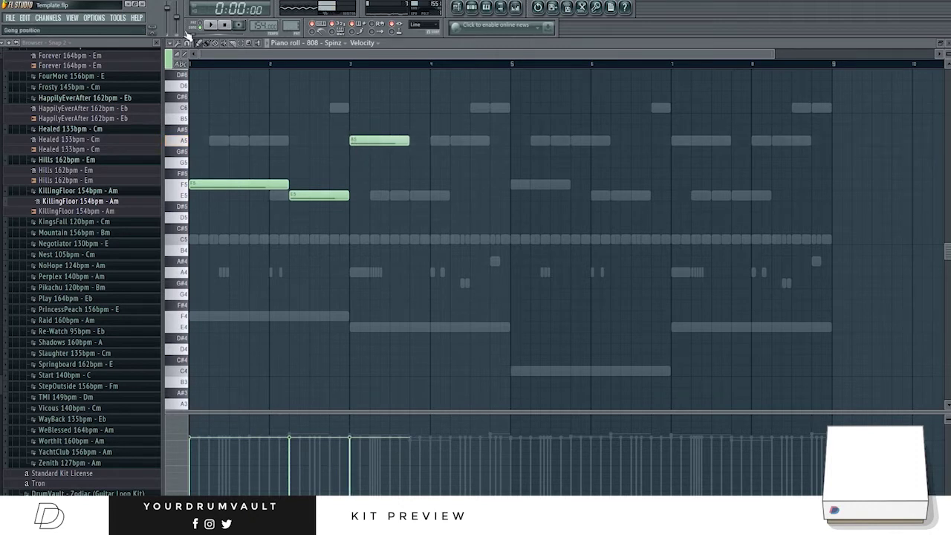
Shorten the 808's E5 note to 10 steps, then add a 2-step C6 on bar 2 step 15 and an A5 on bar 3 step 13.
click(187, 43)
click(196, 76)
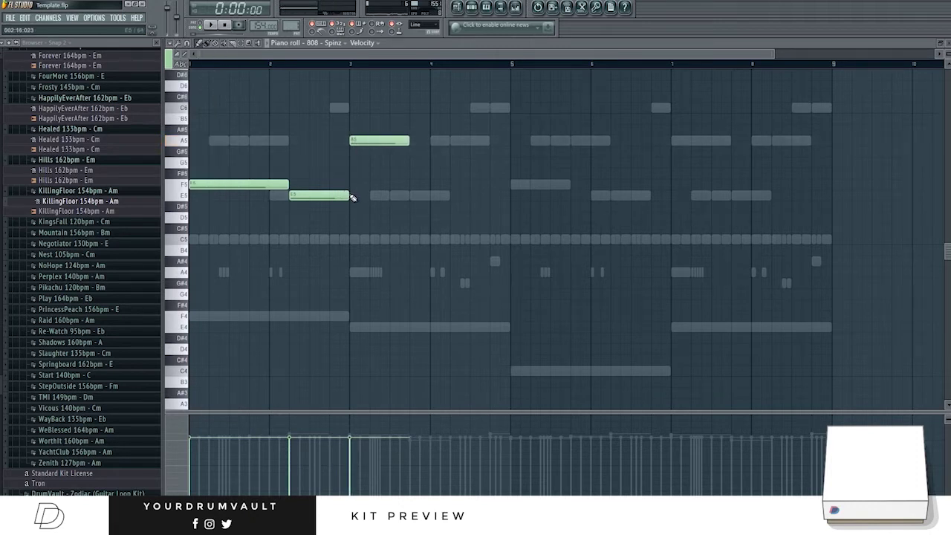
key(space)
drag(389, 109, 349, 110)
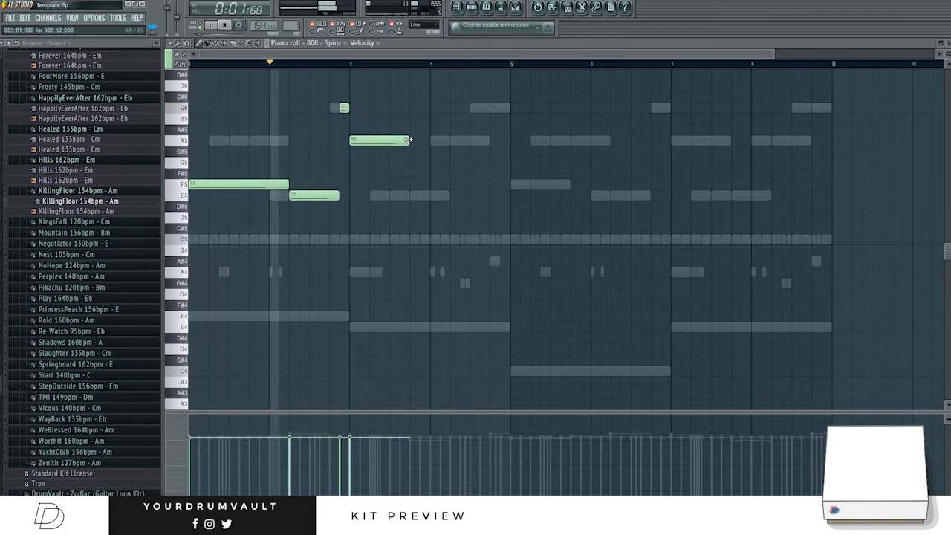
click(416, 140)
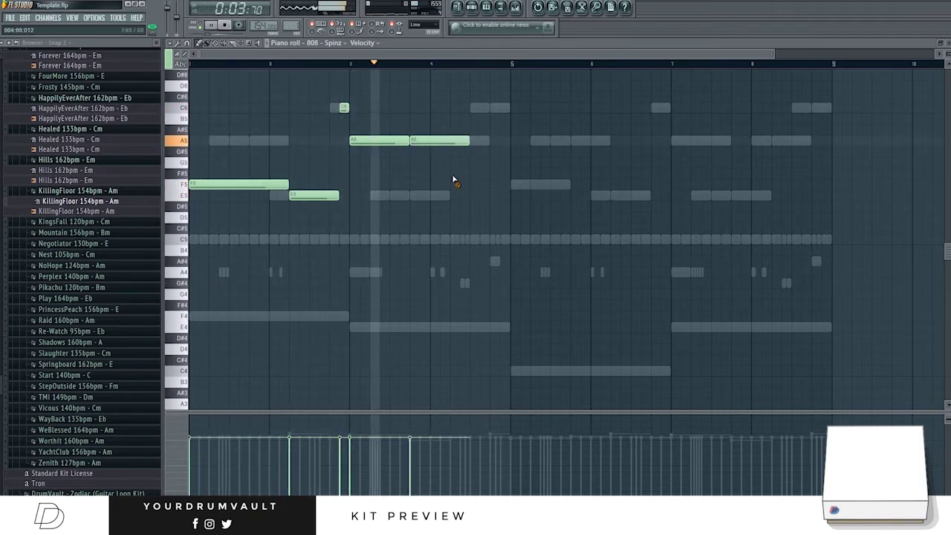
Add 6-step E5 808 notes on steps 5 and 11 of bar 4 and duplicate the bassline into bars 5 to 8 at full velocity.
key(space)
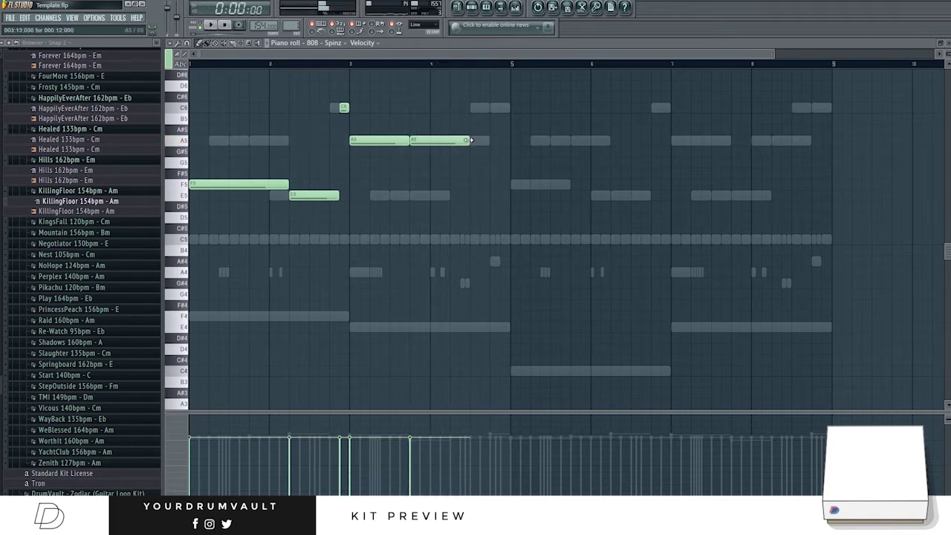
key(space)
drag(489, 196, 480, 196)
click(483, 195)
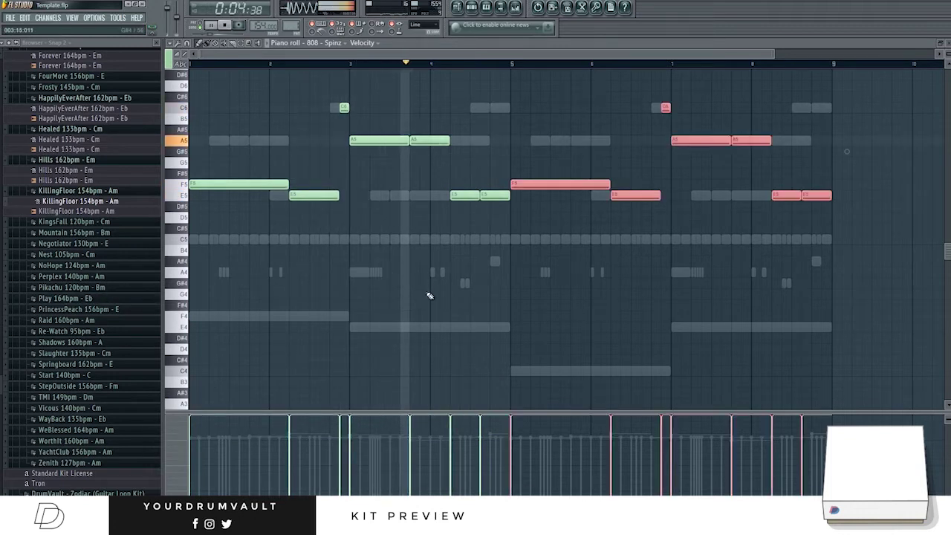
Open the Kick - Rack piano roll and place C5 notes on bar 1 step 1, bar 2 step 5, and bar 3 steps 1 and 13.
click(473, 8)
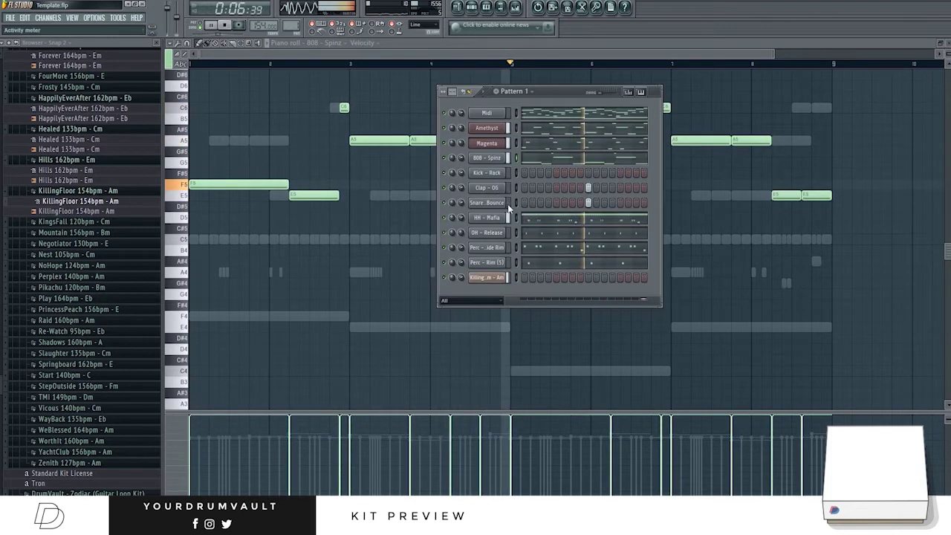
key(space)
right_click(489, 173)
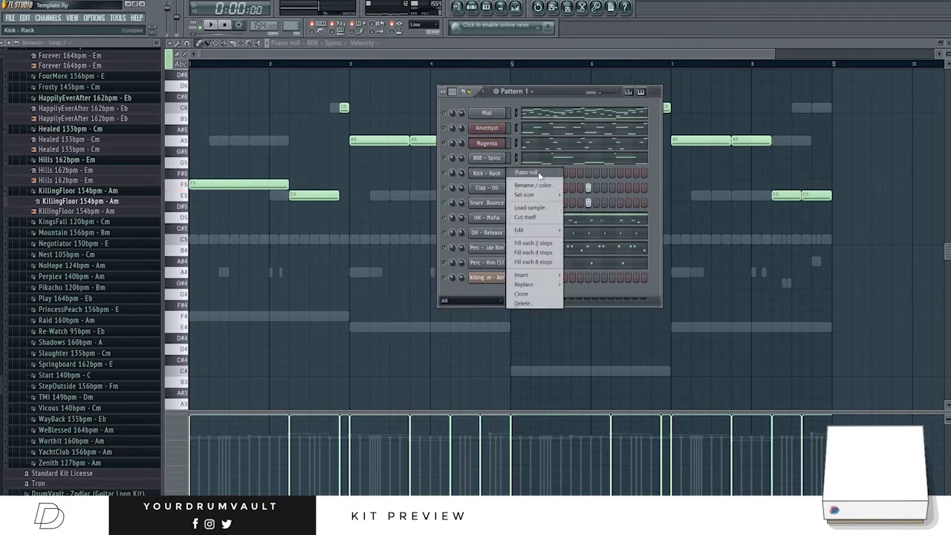
click(529, 175)
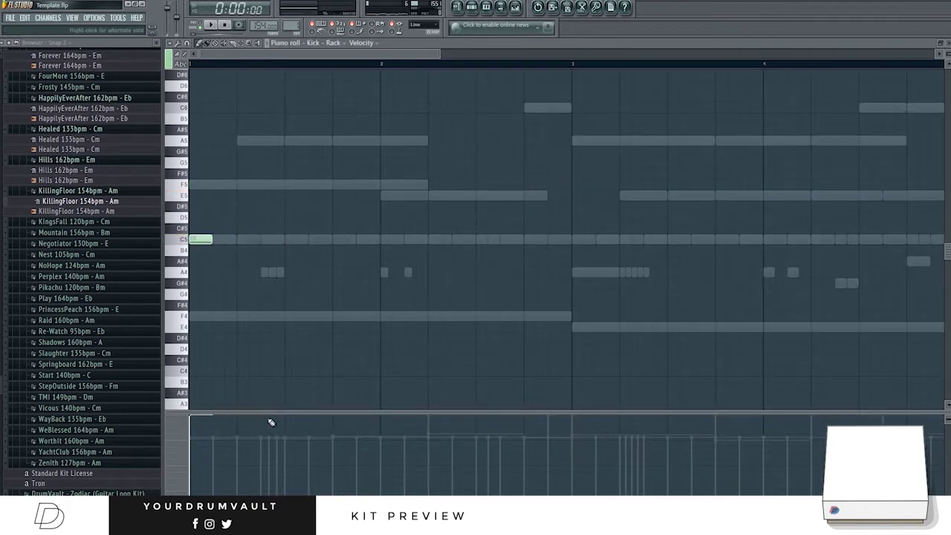
key(space)
click(437, 239)
click(589, 239)
key(space)
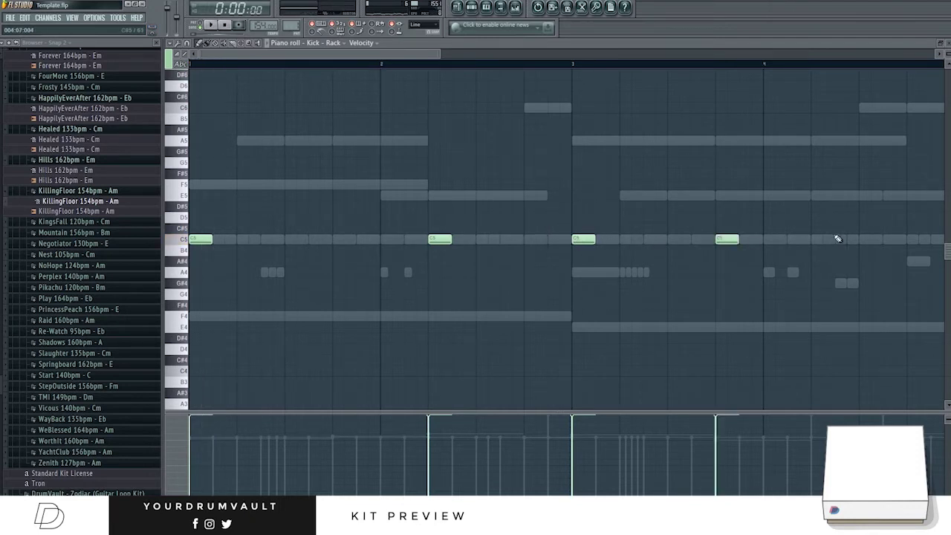
Add C5 kick notes on steps 5 and 11 of bar 4 and duplicate the kick pattern into bars 5 to 8.
key(space)
drag(442, 51, 851, 113)
drag(630, 273, 125, 210)
key(ctrl+b)
key(ctrl+d)
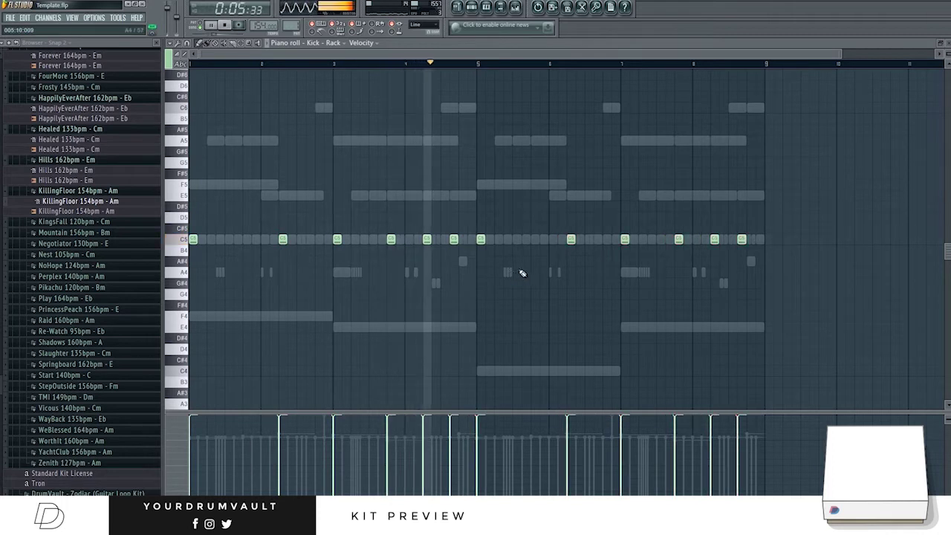
Select all channels in the step sequencer and route them to consecutive mixer tracks starting at Insert 1.
click(472, 8)
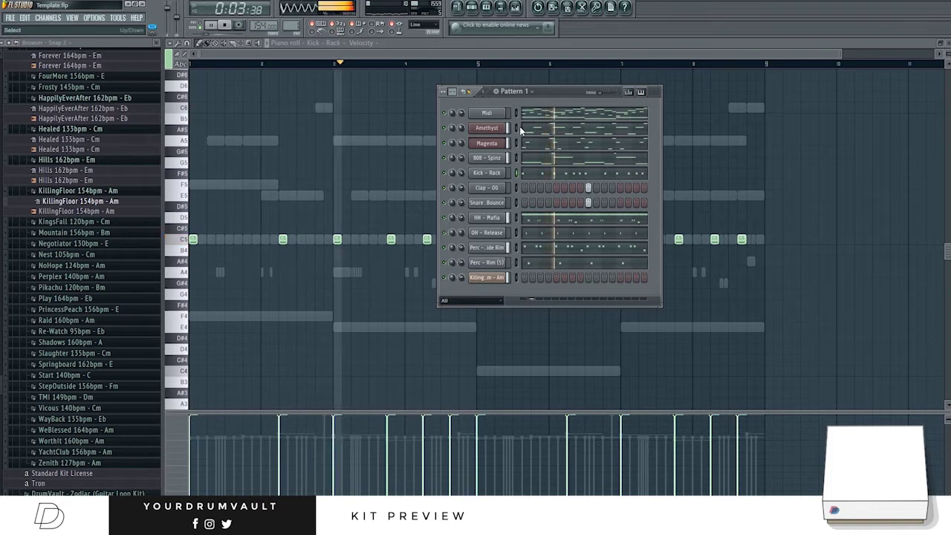
key(space)
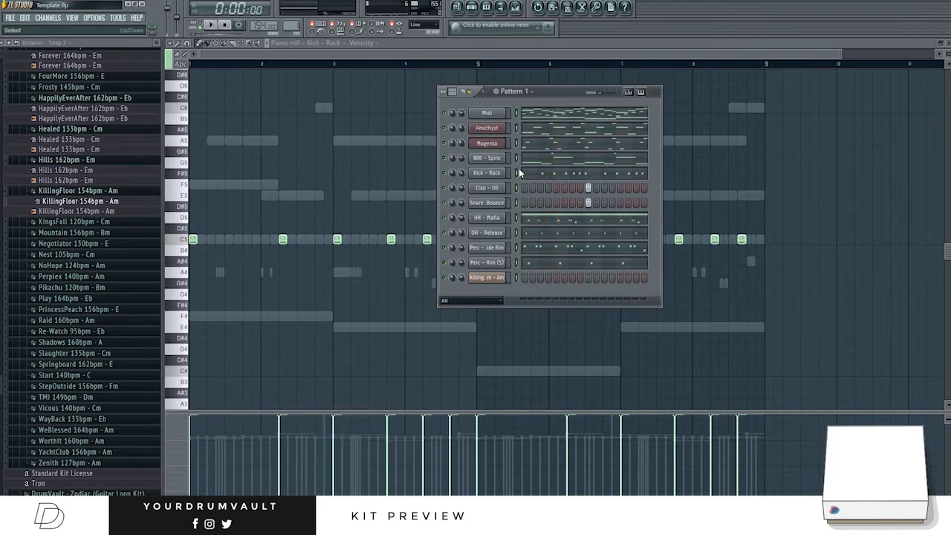
click(516, 8)
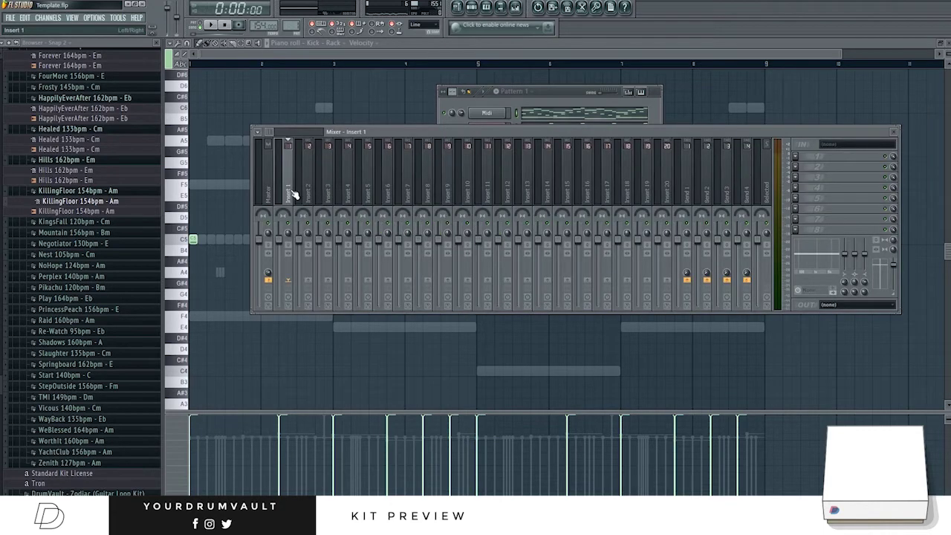
key(space)
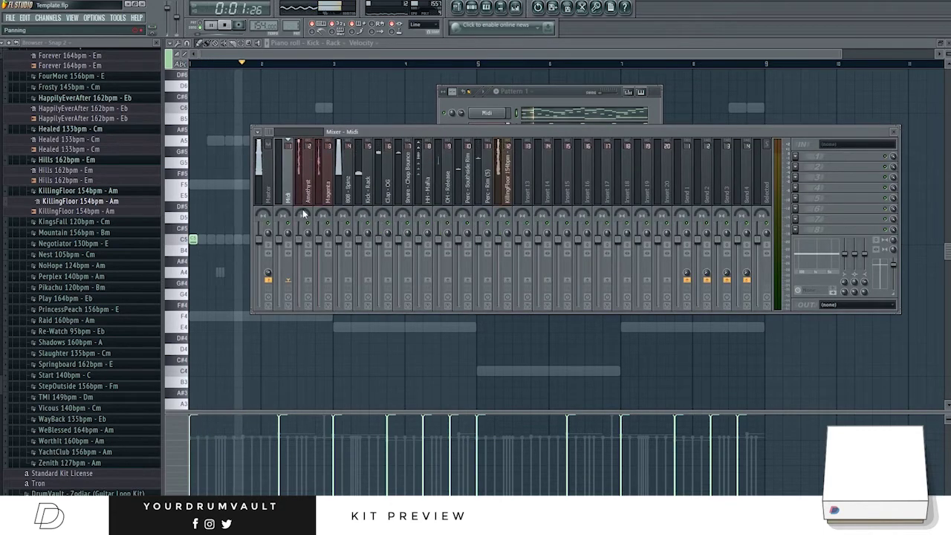
Load Fruity Parametric EQ 2 in the first effect slot of the Amethyst mixer track and pull down its two lowest bands.
click(303, 190)
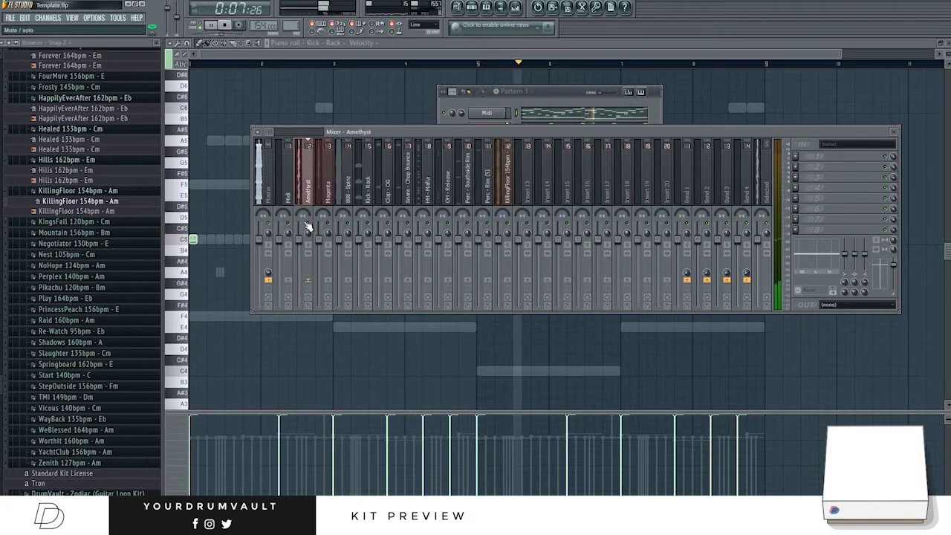
click(840, 156)
click(825, 398)
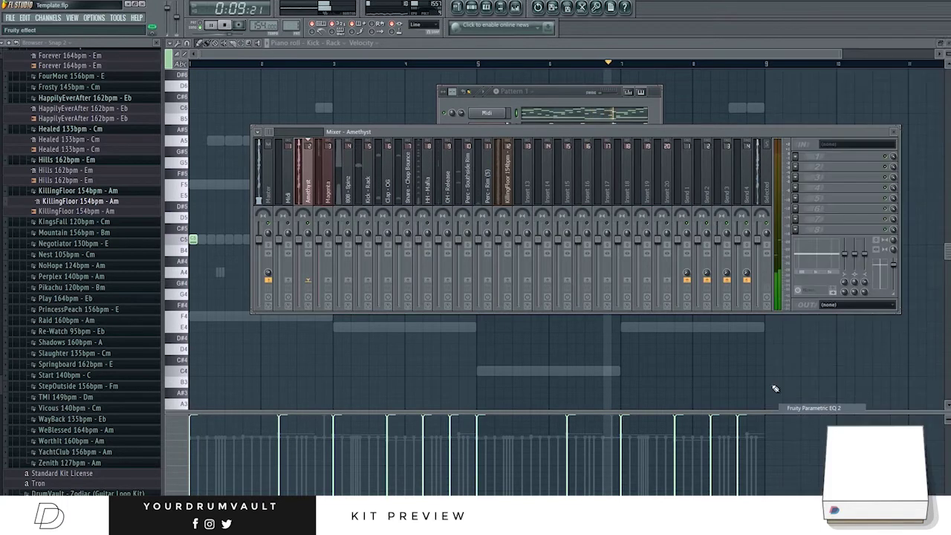
drag(221, 188, 246, 232)
drag(243, 188, 230, 232)
Load Fruity Reeverb 2 in the second effect slot of the Amethyst mixer track and play the pattern.
key(space)
click(797, 173)
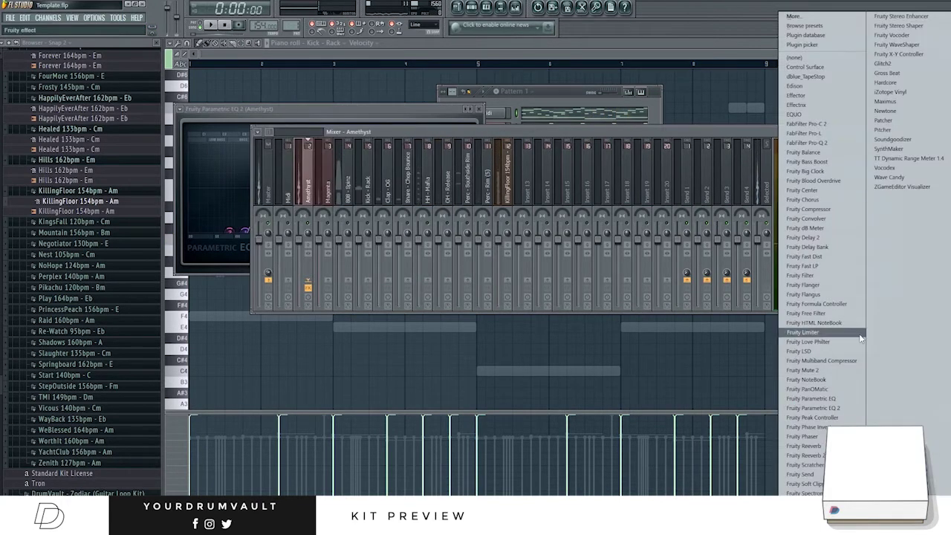
click(807, 455)
key(space)
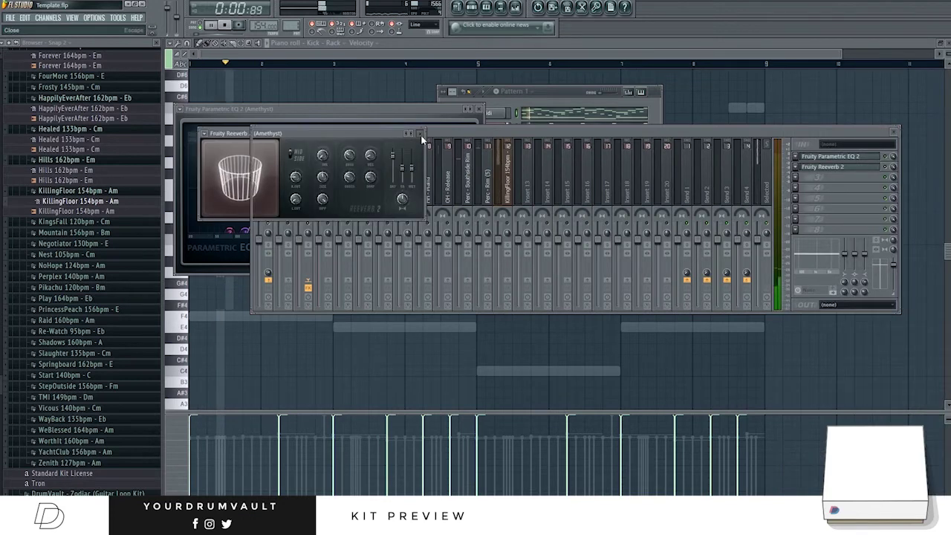
Load Fruity Parametric EQ 2 in the first effect slot of the Magenta mixer track and pull down its two lowest bands.
click(421, 138)
click(329, 195)
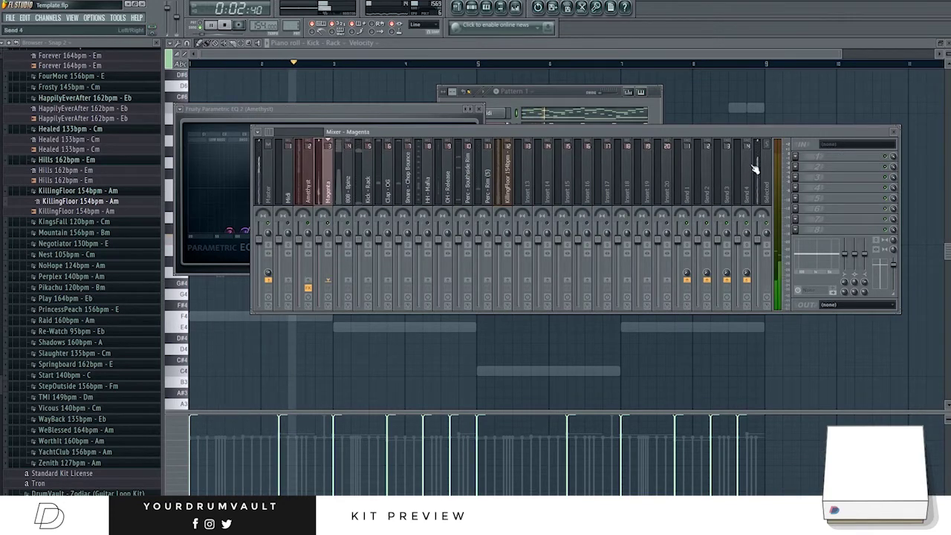
click(798, 157)
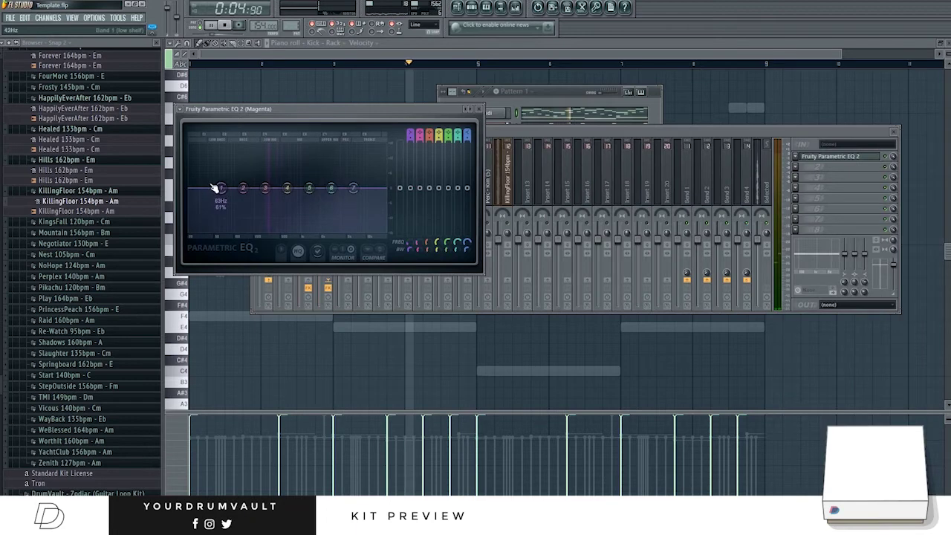
drag(213, 187, 245, 228)
drag(243, 188, 190, 231)
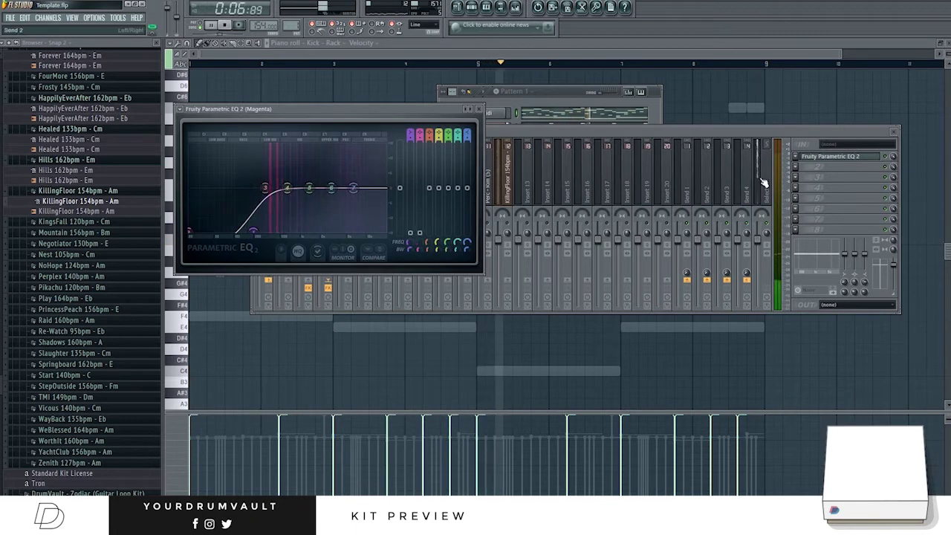
Load Fruity Reeverb 2 in the second effect slot of the Magenta mixer track and close its window.
click(797, 165)
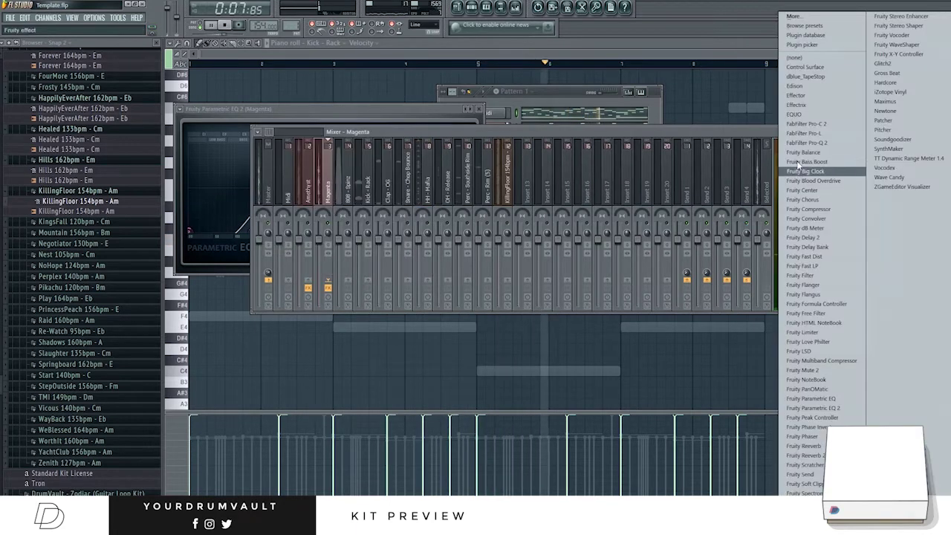
click(806, 455)
click(422, 135)
Load Fruity Parametric EQ 2 in the first effect slot of the 808 - Spinz track and pull down its two highest bands.
click(346, 190)
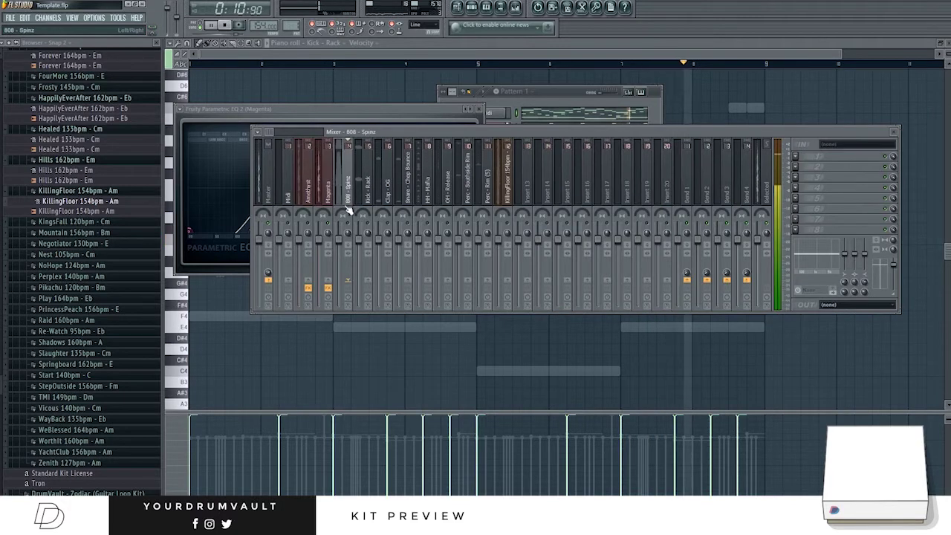
click(801, 158)
click(825, 406)
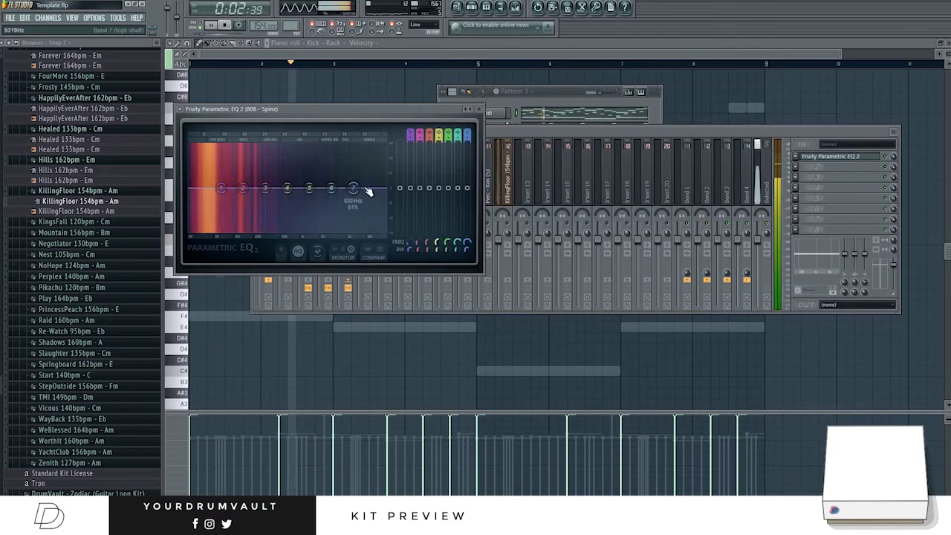
drag(355, 189, 322, 232)
drag(332, 189, 351, 232)
Raise bands 2 and 4 of the 808 - Spinz equalizer and lower band 1 to about -4 dB at 20 Hz.
drag(396, 116, 663, 116)
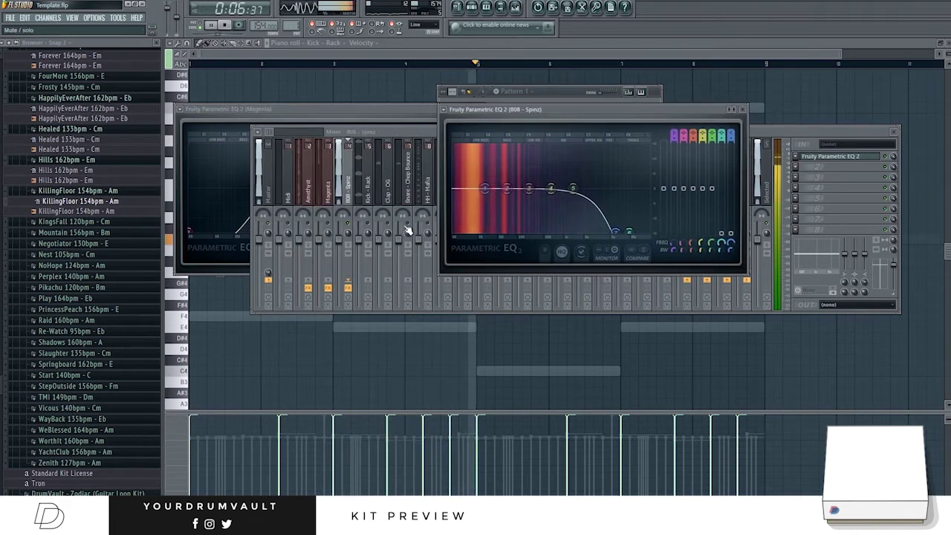
click(350, 223)
click(839, 158)
click(839, 157)
drag(552, 190, 512, 182)
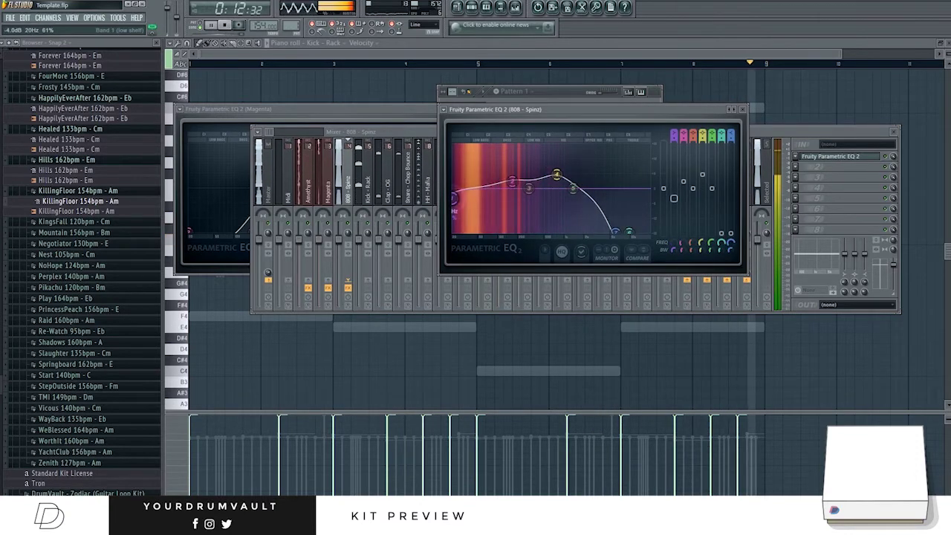
click(742, 109)
Load Fruity Parametric EQ 2 on the Kick - Rack track, cut the two highest bands, boost bands 2 and 4, and lower band 1 to about -14.3 dB.
click(502, 197)
click(364, 189)
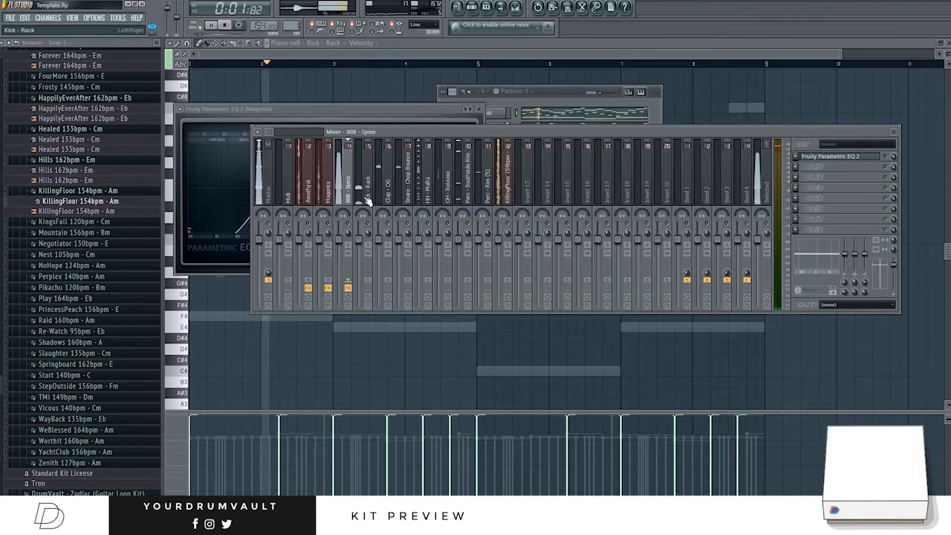
click(796, 157)
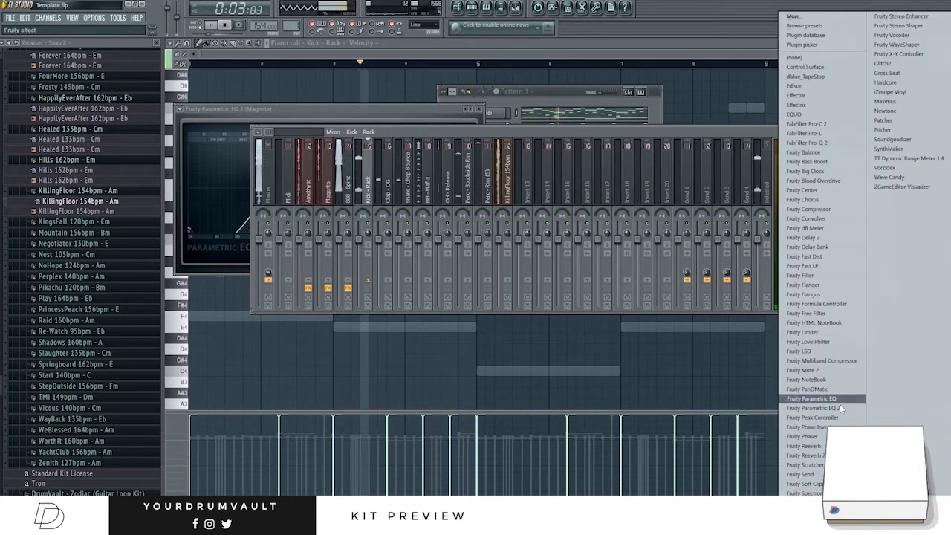
click(813, 408)
drag(356, 188, 356, 231)
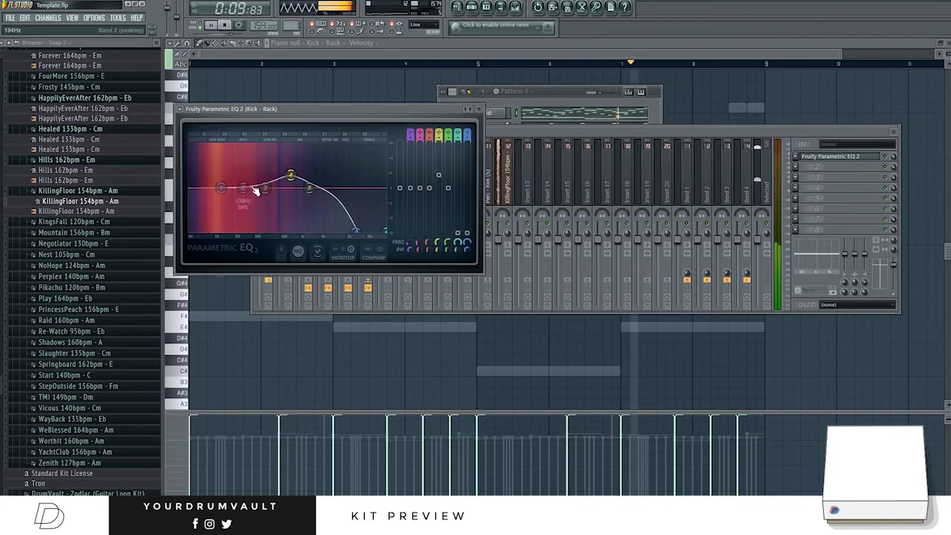
drag(221, 188, 190, 223)
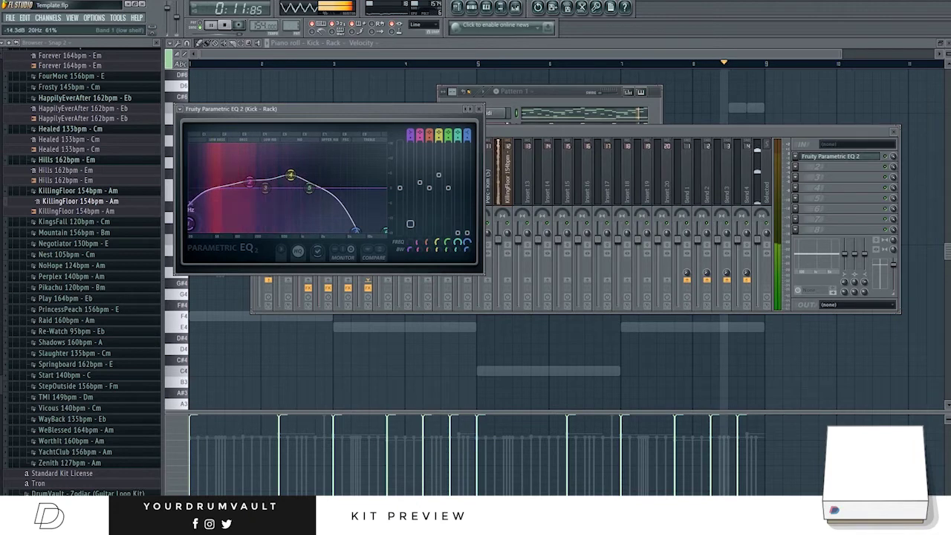
click(479, 109)
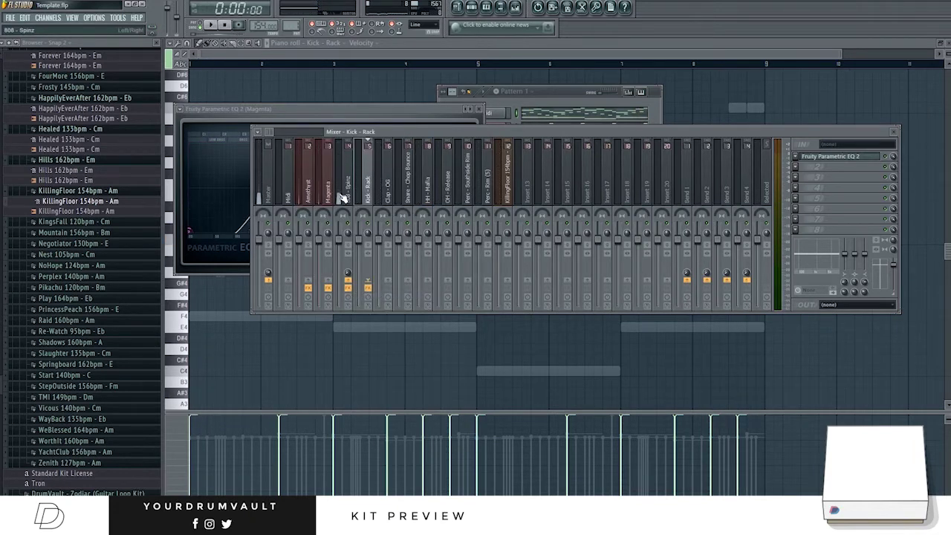
Load Fruity Limiter in the second effect slot of the 808 - Spinz track and adjust its compressor's ratio and knee while the pattern plays.
click(799, 170)
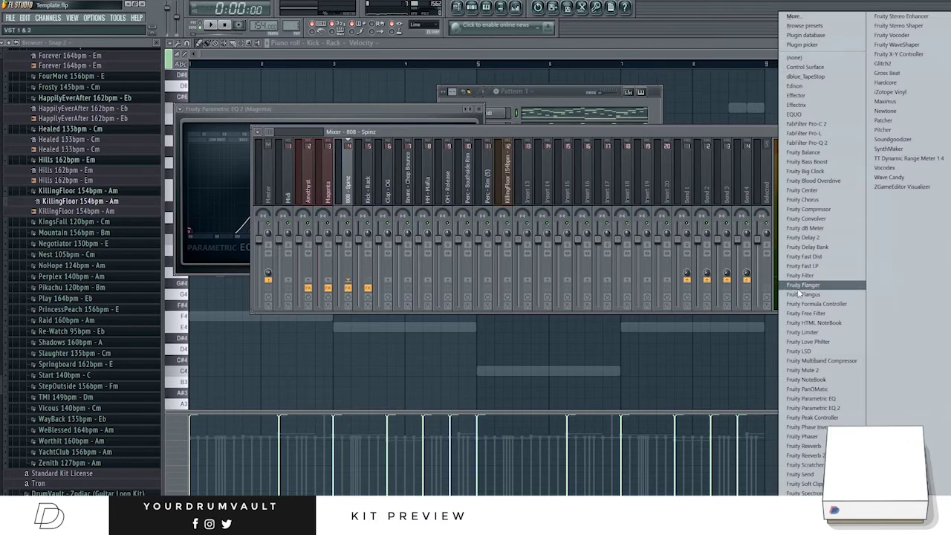
click(813, 332)
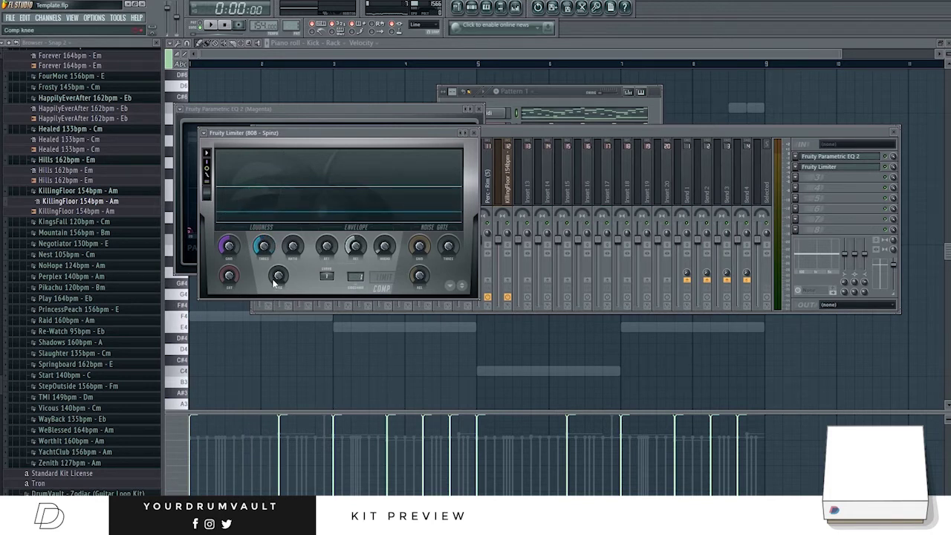
key(space)
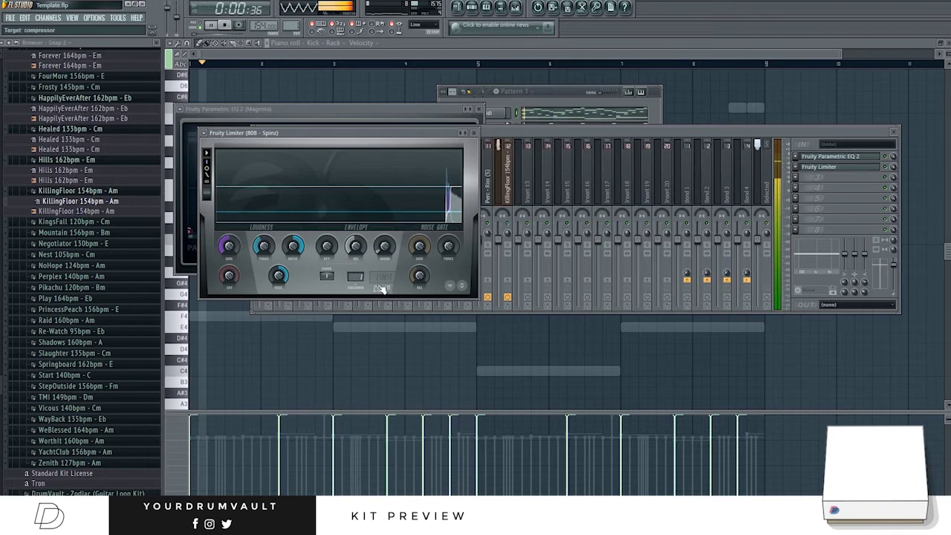
drag(321, 214, 615, 235)
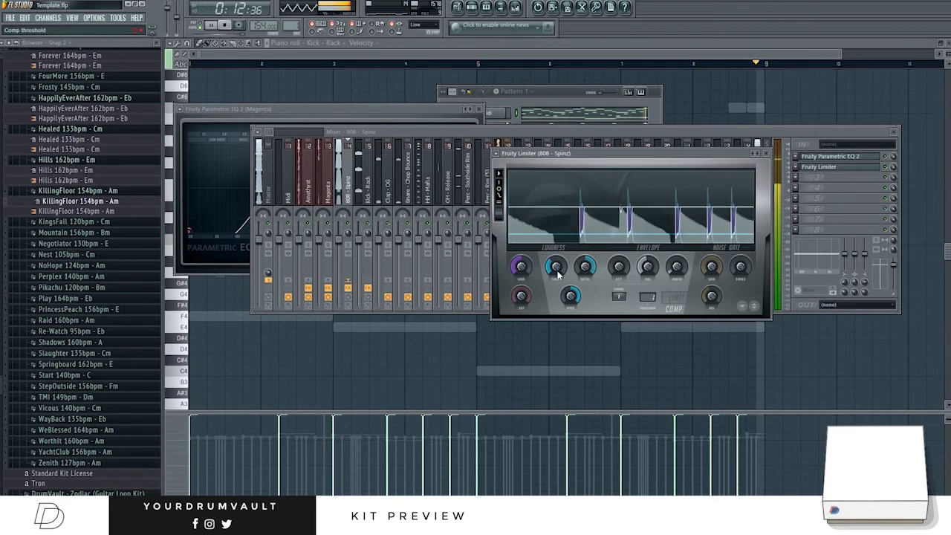
click(766, 153)
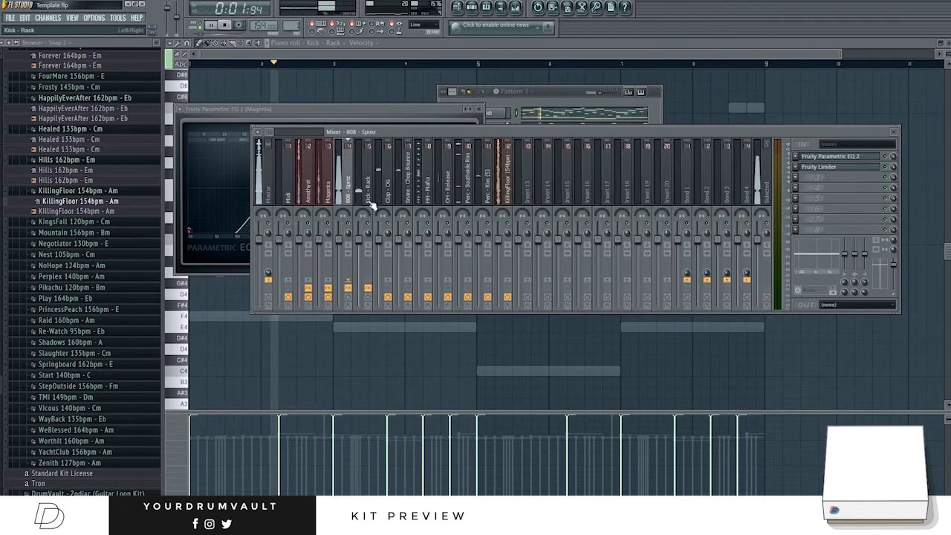
Load Fruity Parametric EQ 2 on the Clap - OG track, pull down the lowest band and raise band 6 slightly.
click(387, 185)
click(804, 157)
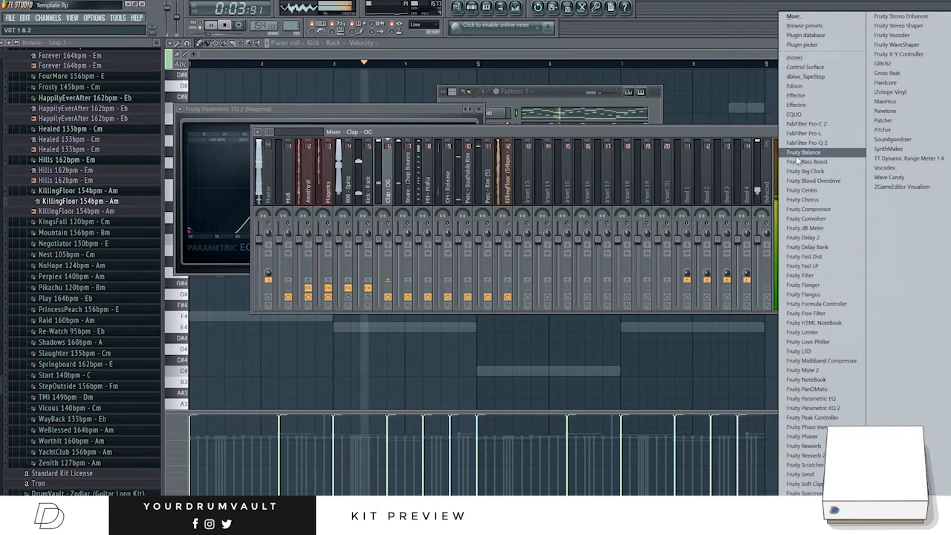
click(821, 404)
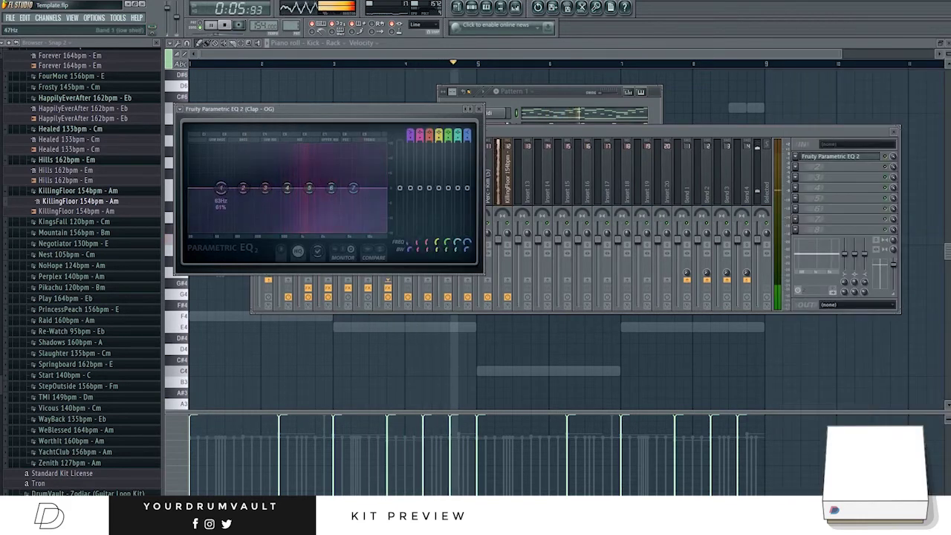
drag(221, 188, 262, 232)
drag(332, 189, 332, 185)
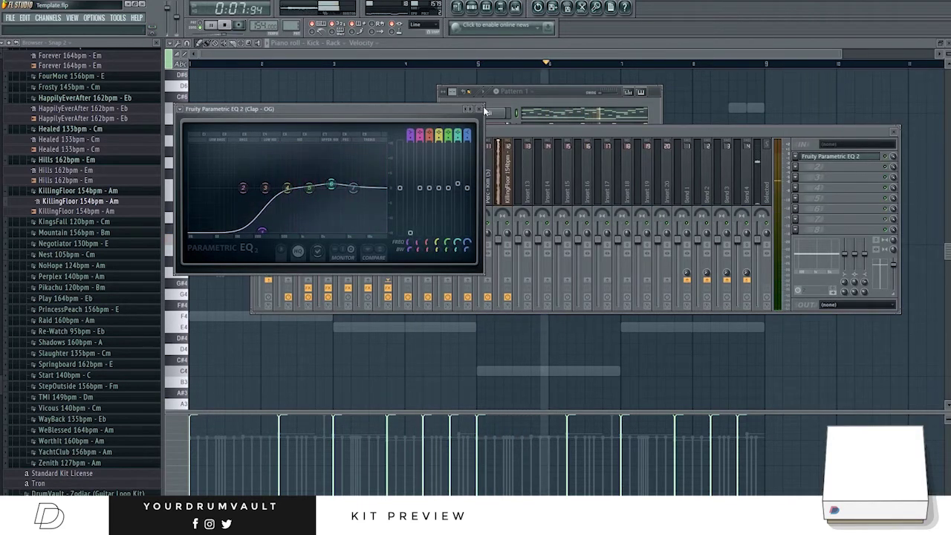
click(480, 110)
Load Fruity Parametric EQ 2 in the first effect slot of the Snare - Chop Bounce track and pull down its lowest band.
click(411, 196)
click(795, 159)
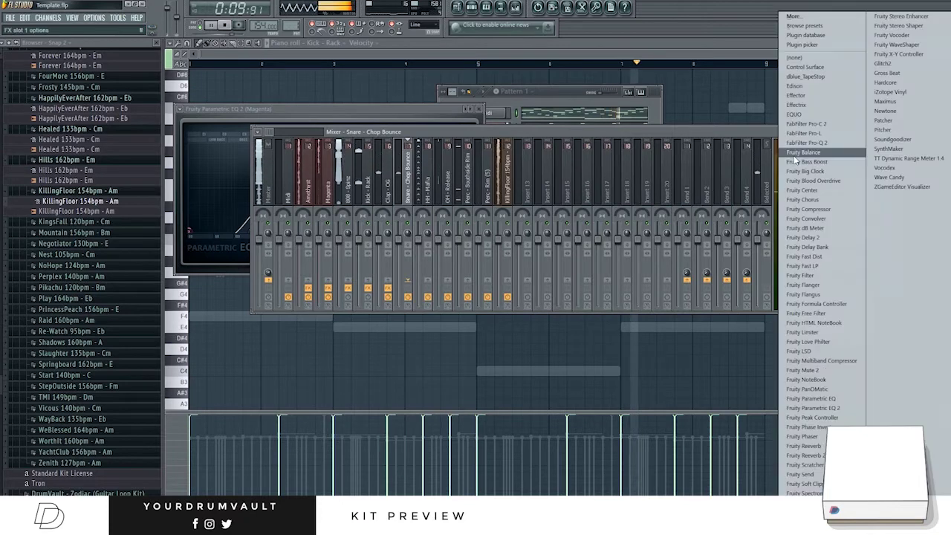
click(818, 403)
drag(221, 190, 254, 235)
click(480, 109)
Load Fruity Reeverb 2 in the first effect slot of the HH - Mafia track and lower its mix level to about 51%.
click(431, 189)
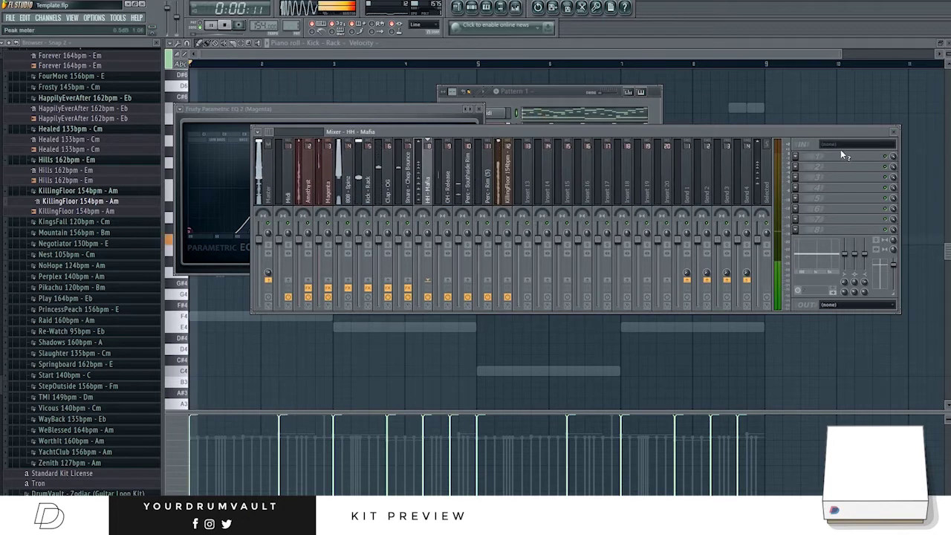
click(796, 157)
click(807, 456)
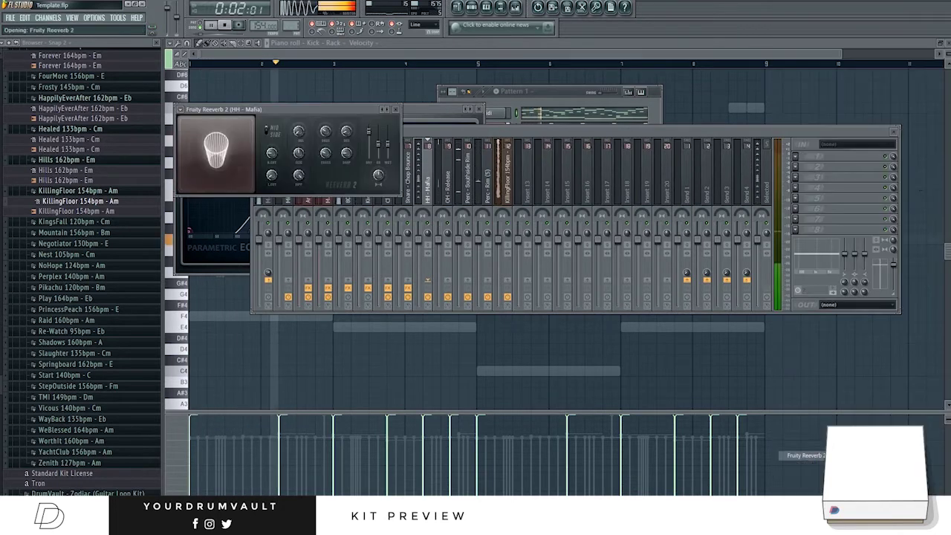
drag(895, 156, 894, 182)
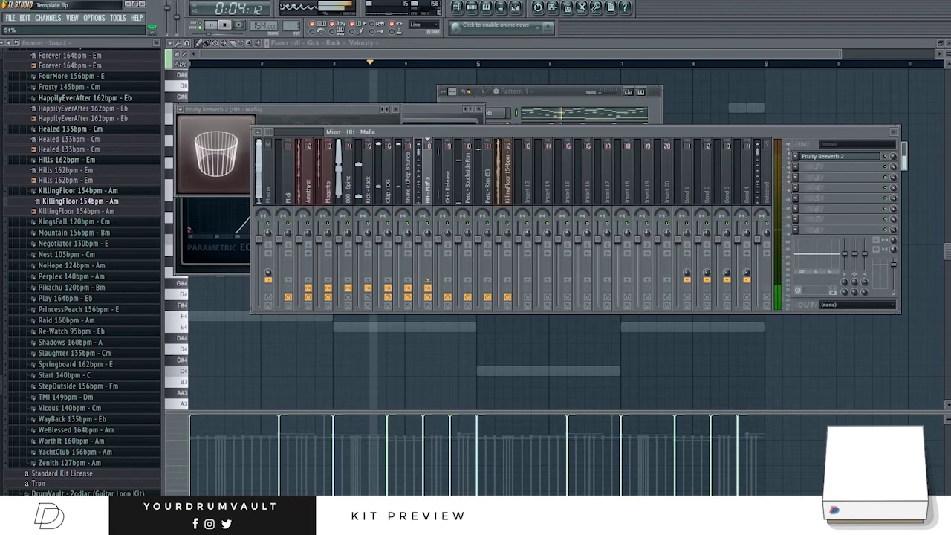
Load Fruity Parametric EQ 2 in the second HH - Mafia effect slot, pull down the lowest band and lower band 7 to about -4.5 dB.
click(825, 166)
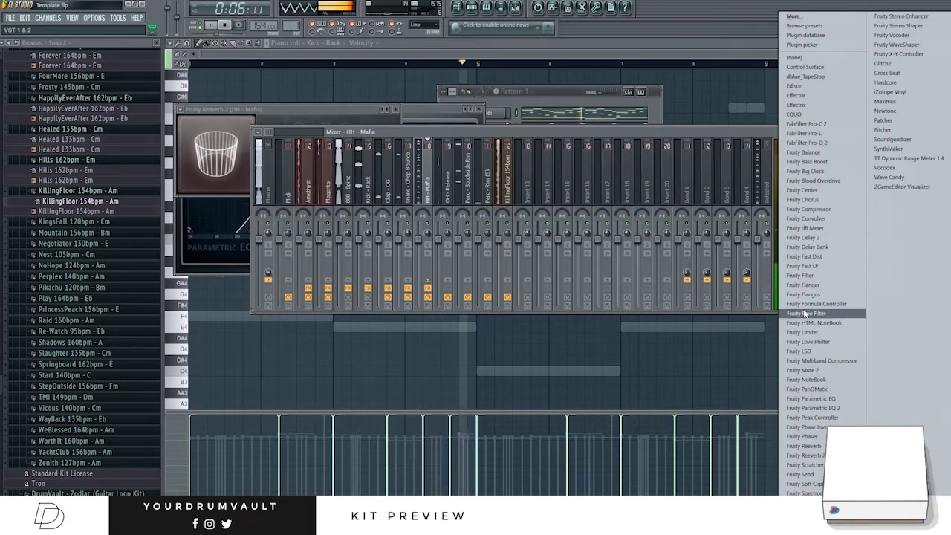
click(814, 410)
drag(245, 213, 348, 255)
drag(378, 212, 403, 224)
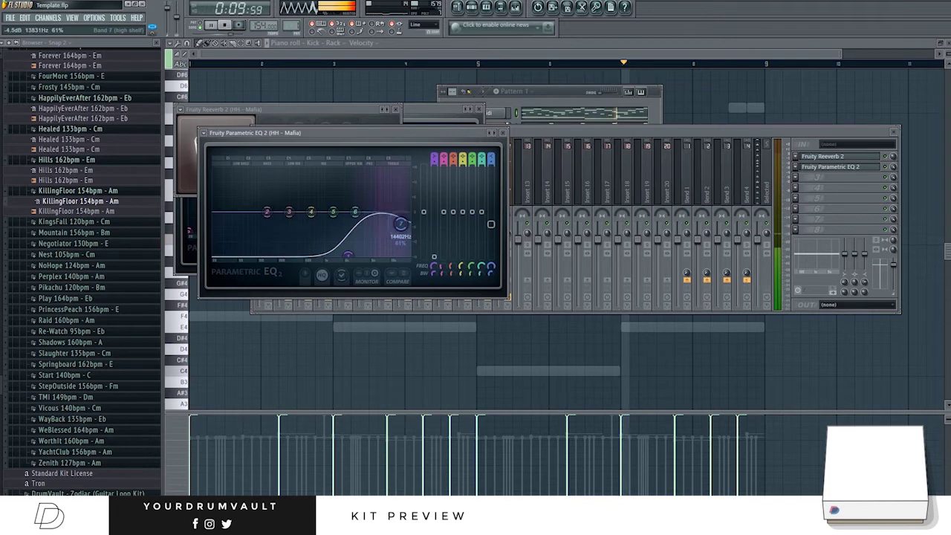
click(498, 132)
Load Fruity Reeverb 2 in the first effect slot of the OH - Release track and adjust its mix level.
click(449, 182)
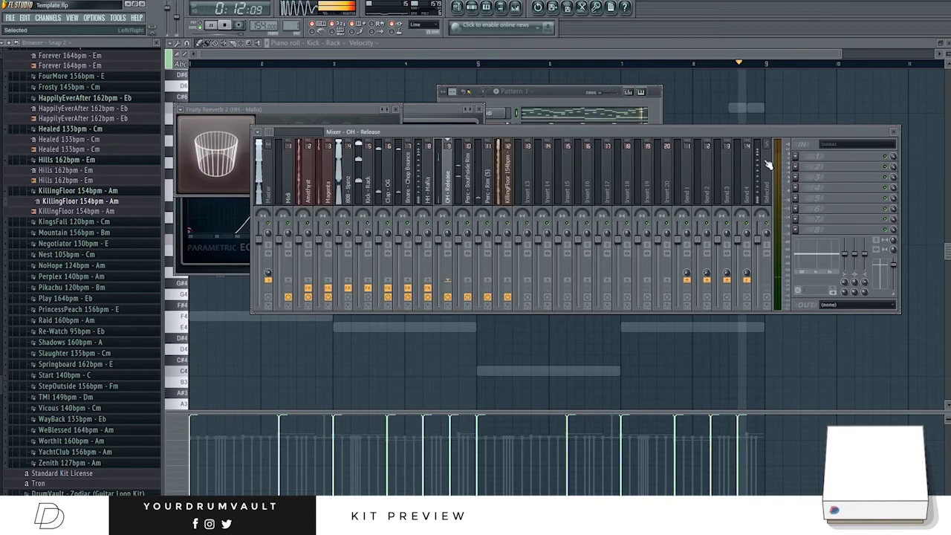
click(798, 158)
click(900, 159)
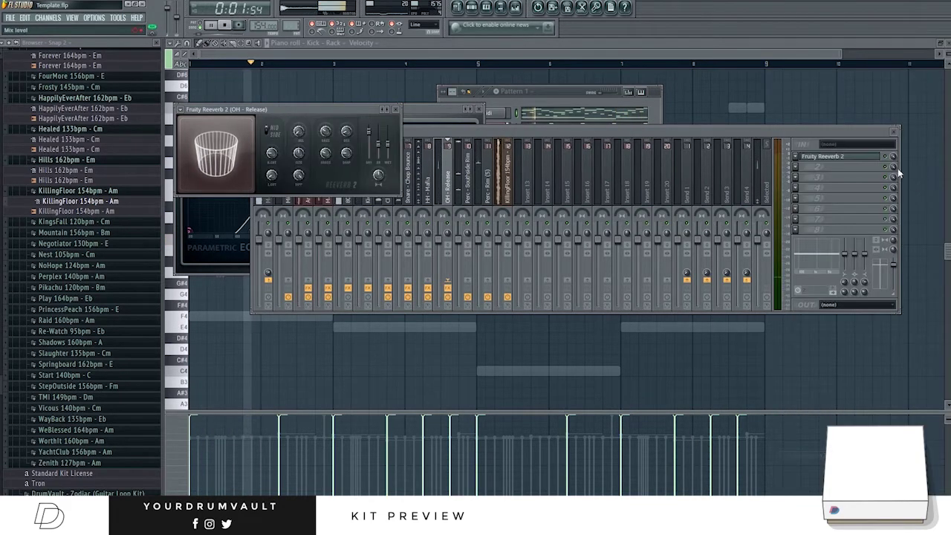
Load Fruity Parametric EQ 2 in the second effect slot of the OH - Release track and pull down its lowest band.
click(813, 168)
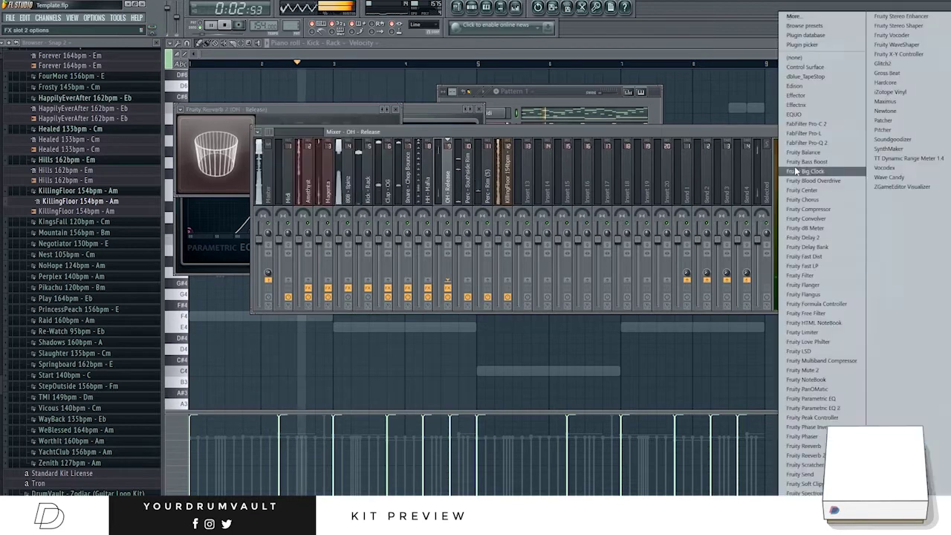
click(828, 407)
drag(245, 213, 323, 260)
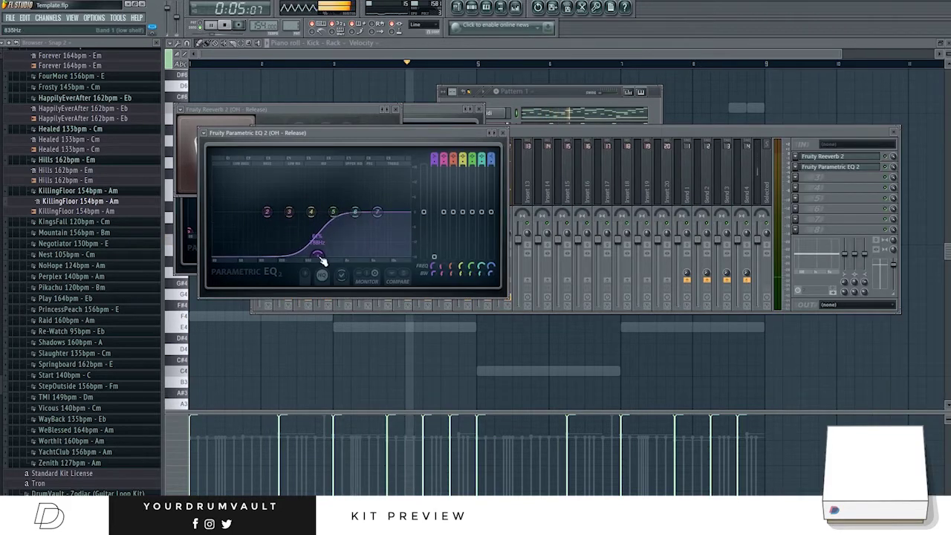
click(503, 134)
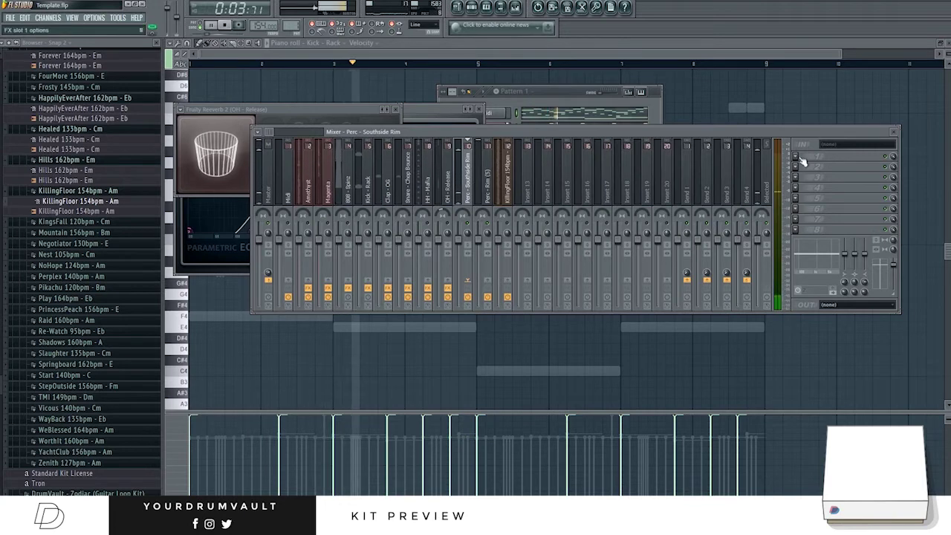
On the Perc - Southside Rim track, load Fruity Parametric EQ 2 with its lowest band pulled down and Fruity Reeverb 2 in the second slot.
click(840, 156)
click(810, 407)
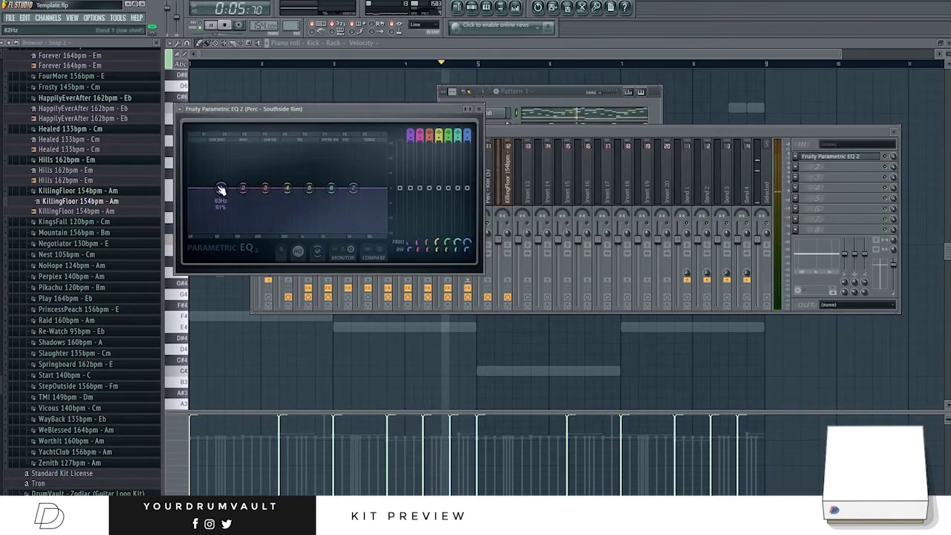
drag(222, 190, 247, 230)
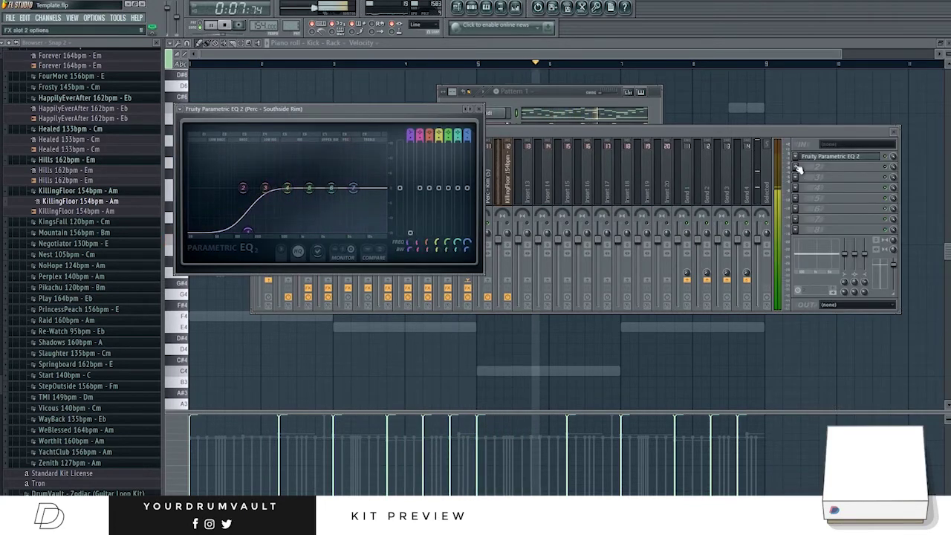
click(799, 166)
click(818, 450)
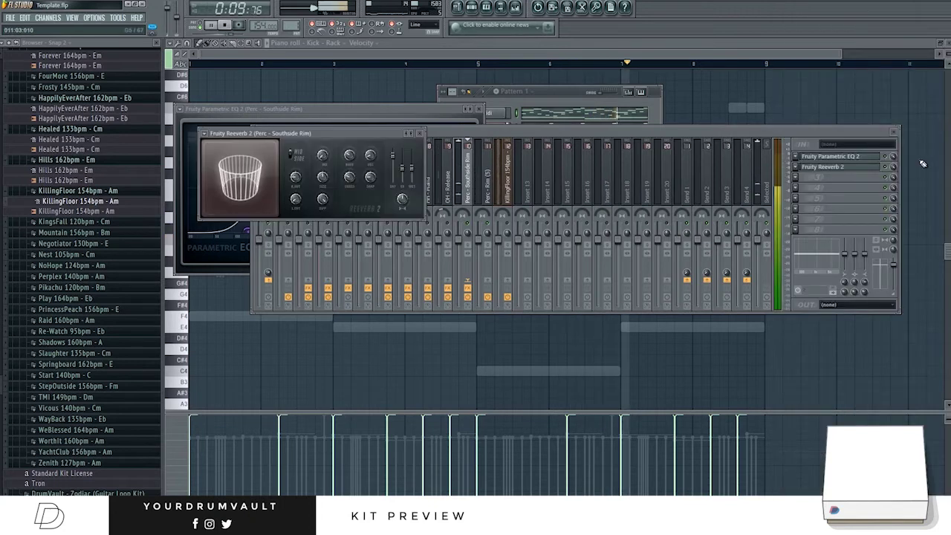
Set the Southside Rim reverb slot's mix to 32%, then load Fruity Parametric EQ 2 on Perc - Rim (5) with its lowest band pulled down.
click(903, 165)
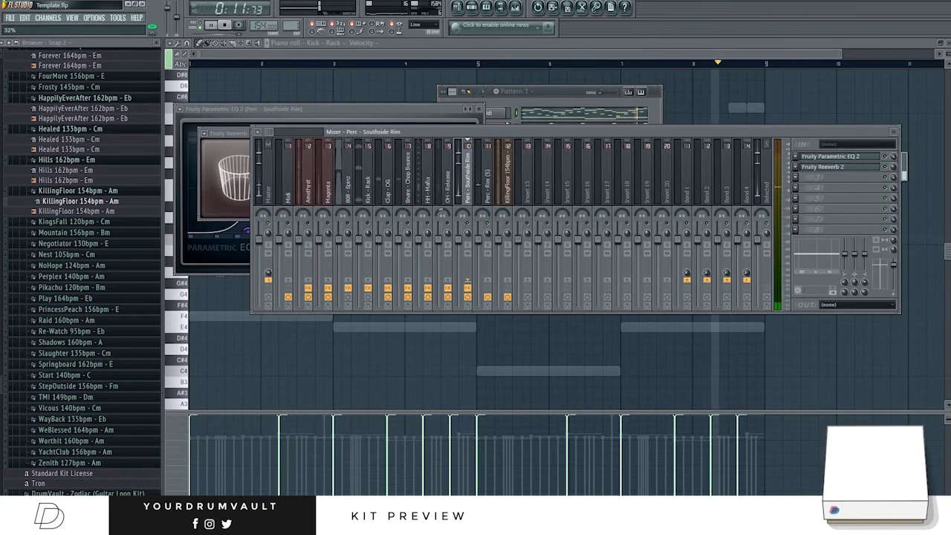
click(487, 179)
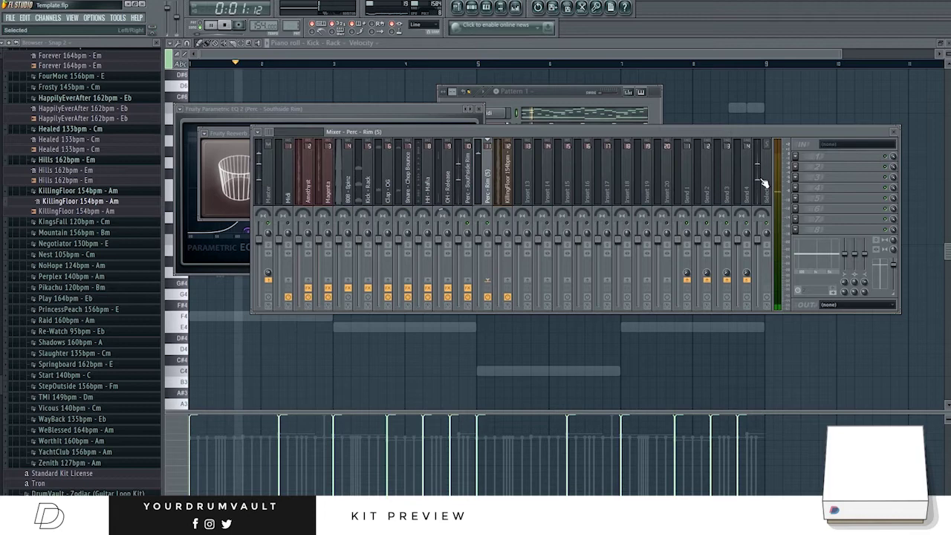
click(799, 156)
click(818, 408)
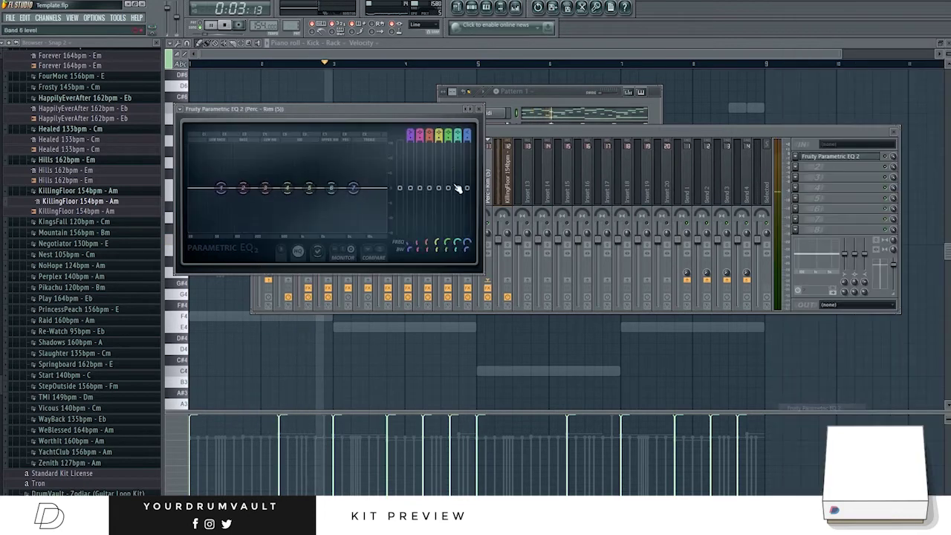
drag(258, 230, 256, 231)
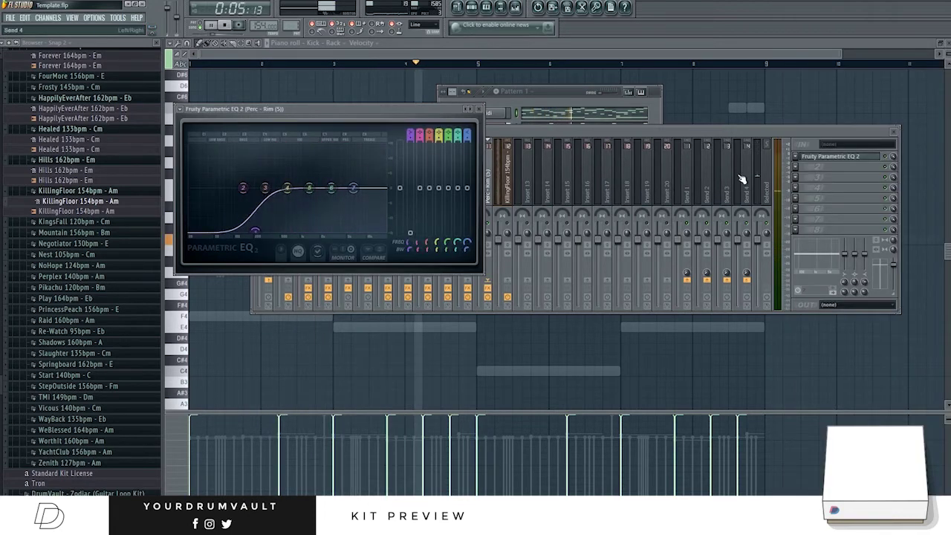
Load Fruity Reeverb 2 in the second effect slot of the Perc - Rim (5) track and adjust its mix level.
click(797, 168)
click(817, 454)
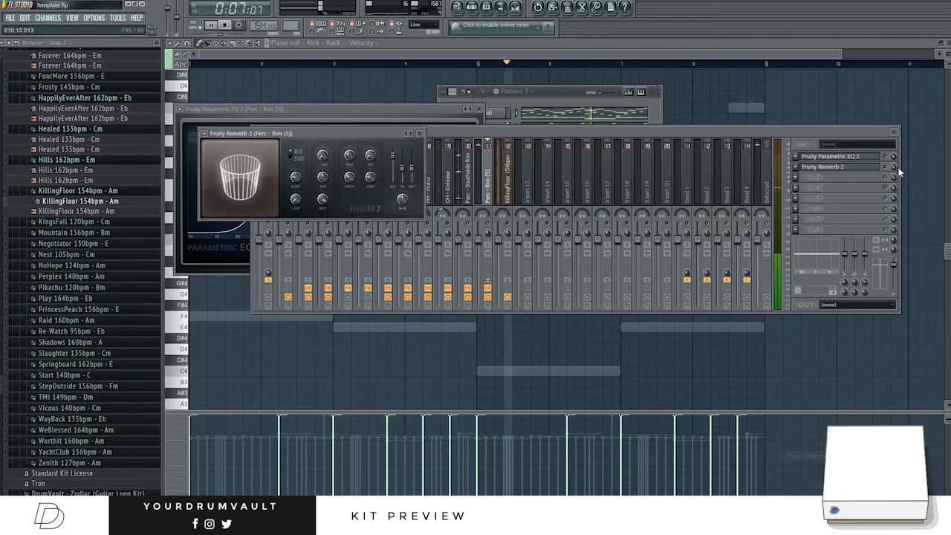
click(893, 172)
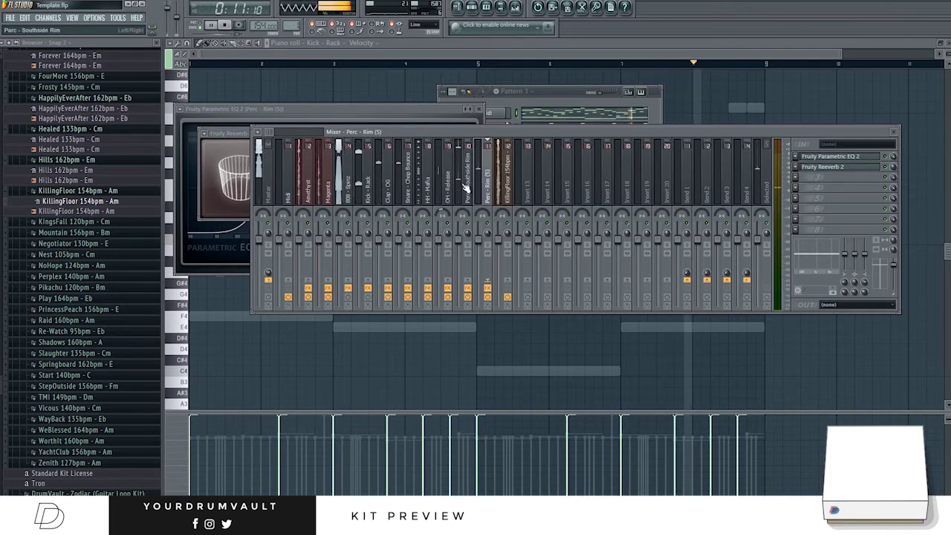
Load Fruity Parametric EQ 2 in the first slot of the KillingFloor 154bpm track and pull down its two lowest bands.
click(507, 174)
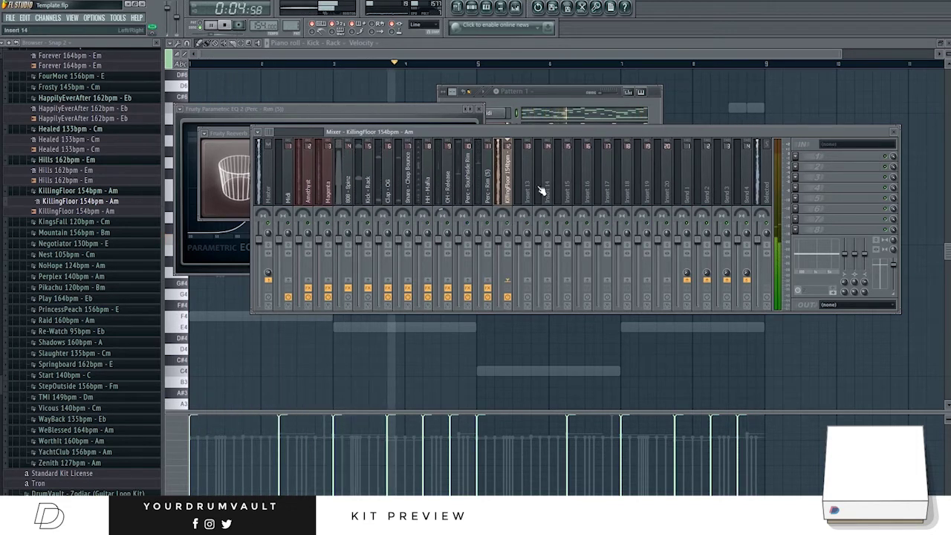
click(801, 163)
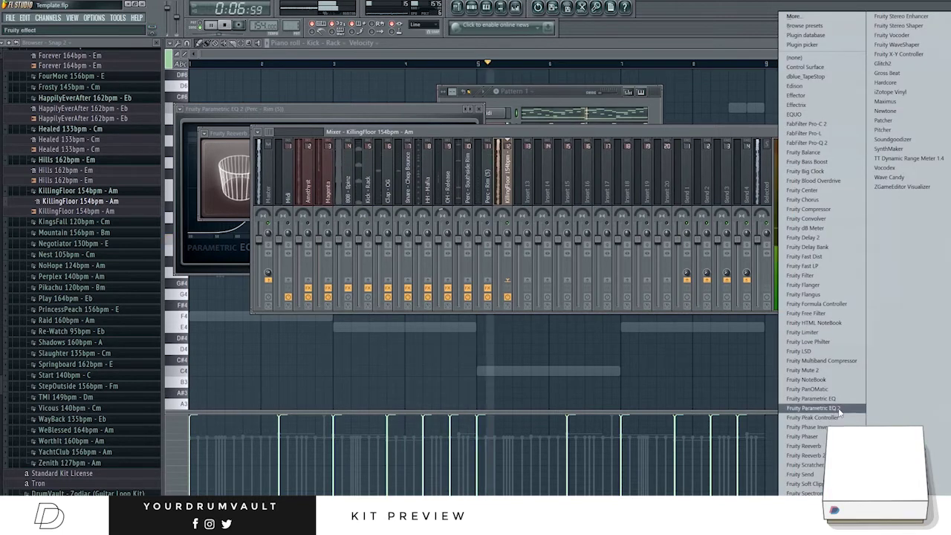
click(839, 410)
drag(221, 192, 198, 232)
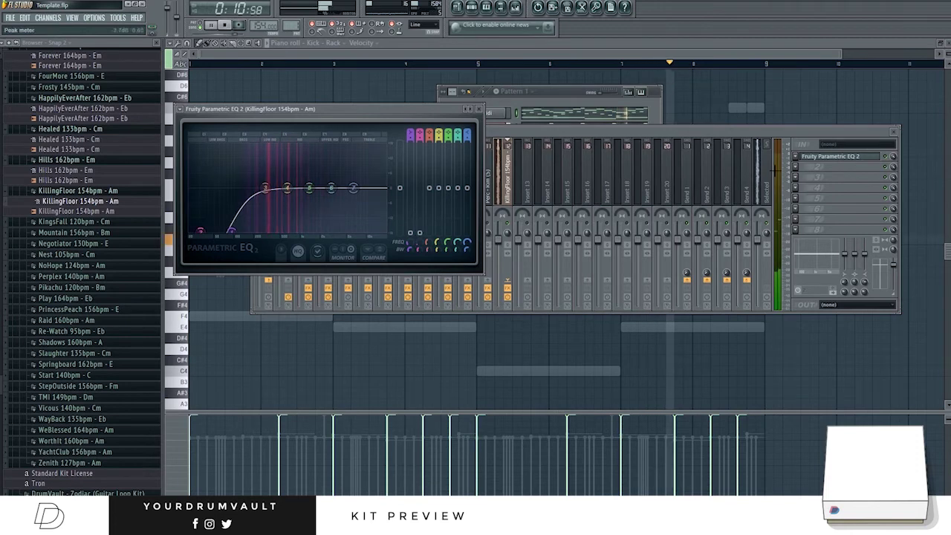
Load Gross Beat in the KillingFloor track's second slot, switch its preset, and choose 1/2 Speed for time and 1 Beat Gate for volume.
click(817, 166)
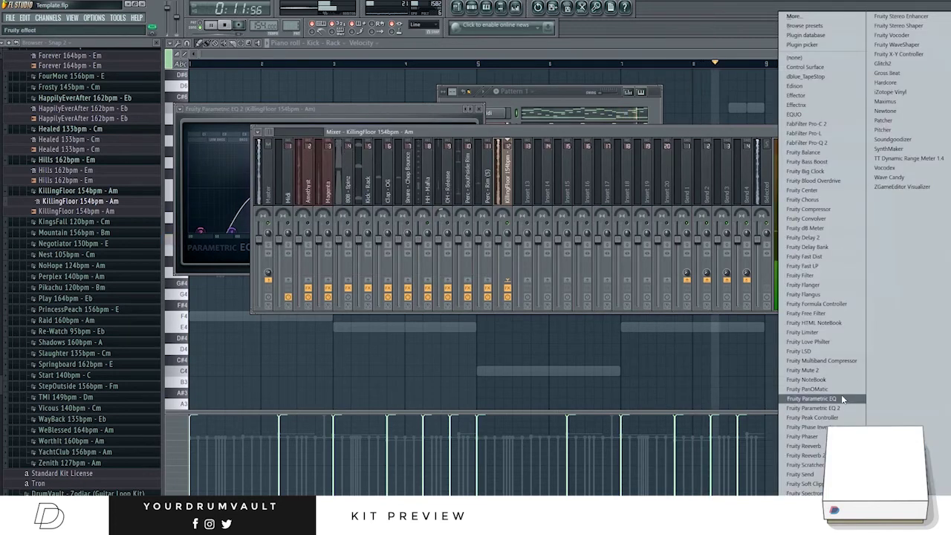
click(896, 74)
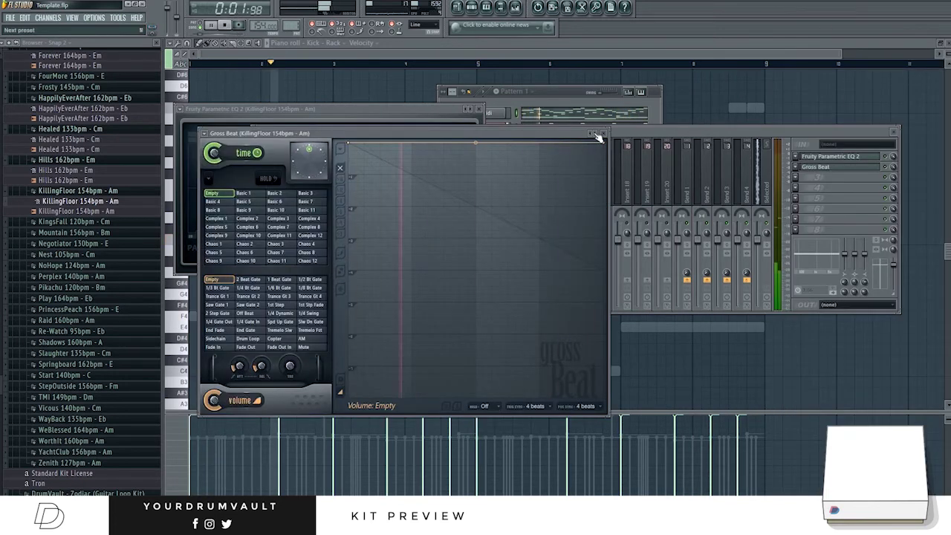
right_click(595, 134)
click(617, 159)
click(280, 252)
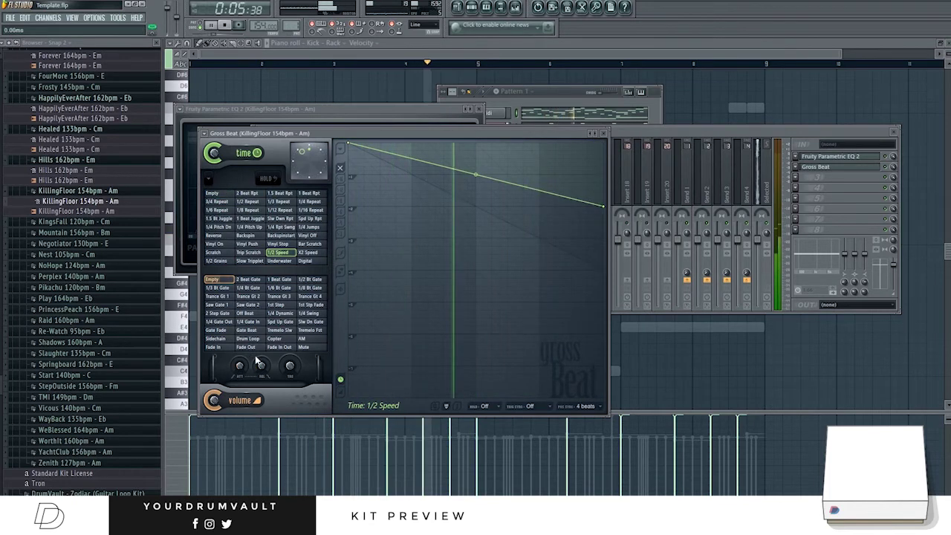
click(280, 279)
drag(380, 398, 398, 408)
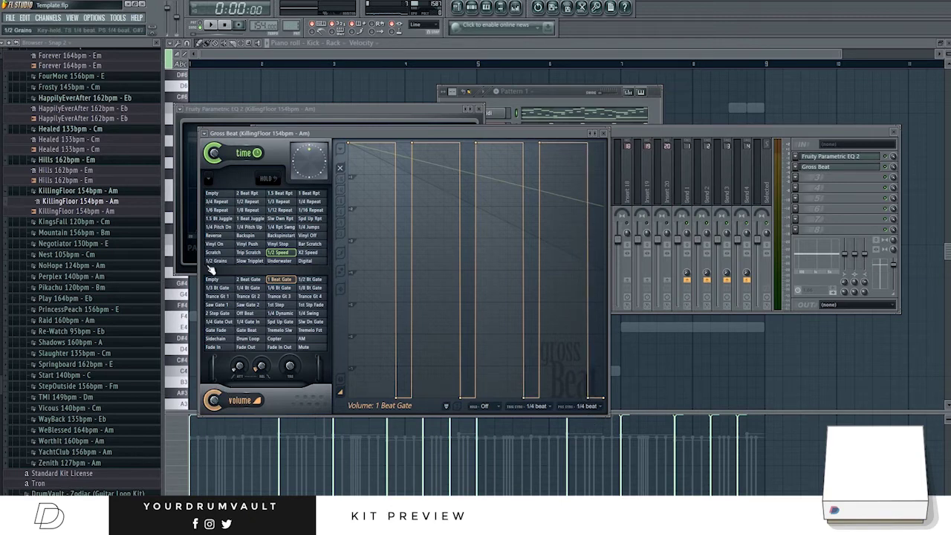
Close Gross Beat, load Fruity Reeverb 2 in the third slot of the KillingFloor track and adjust its reverb controls.
click(604, 133)
click(788, 184)
click(814, 454)
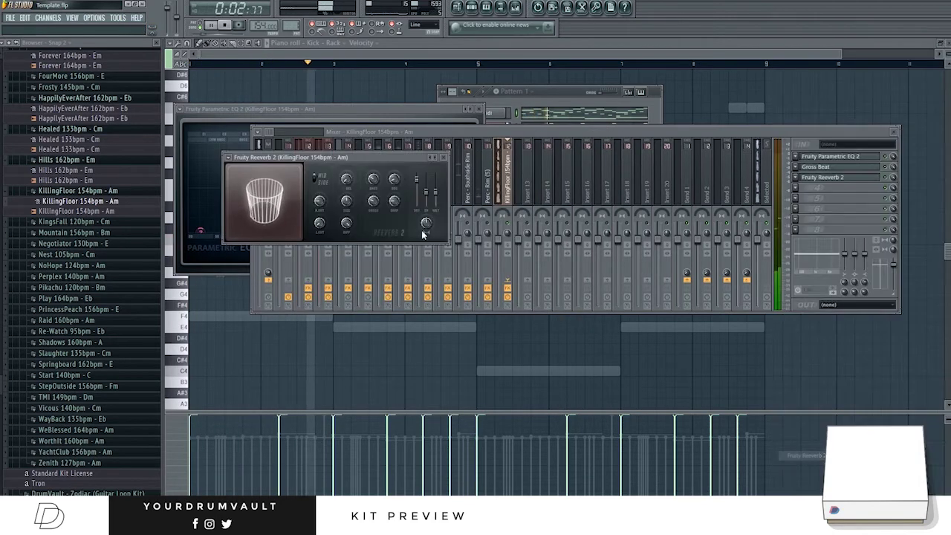
drag(426, 193, 395, 177)
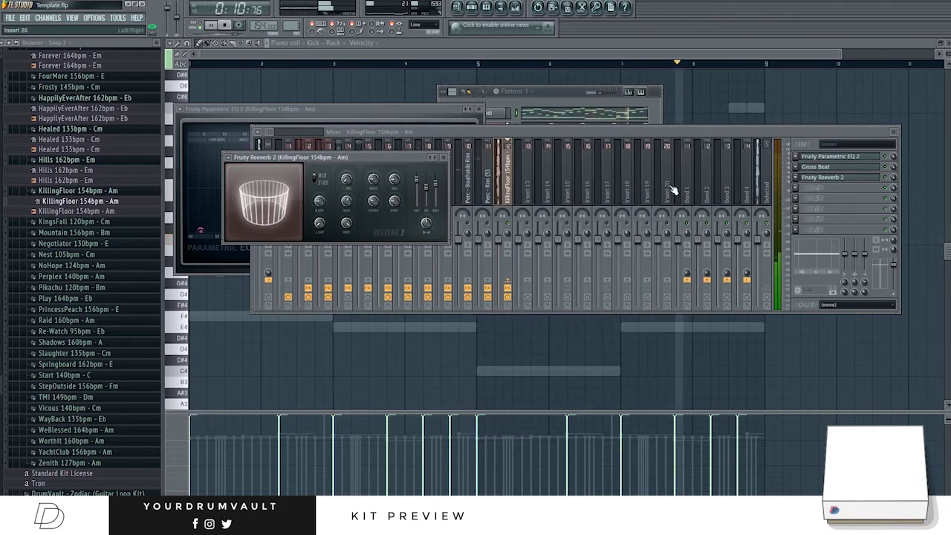
Create an automation clip for the mix level of Gross Beat on the KillingFloor track.
click(797, 189)
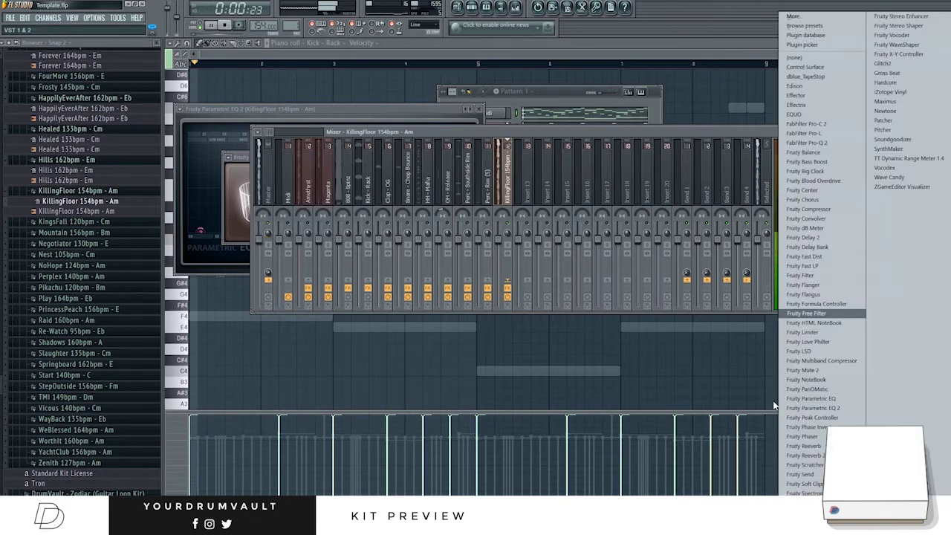
click(511, 225)
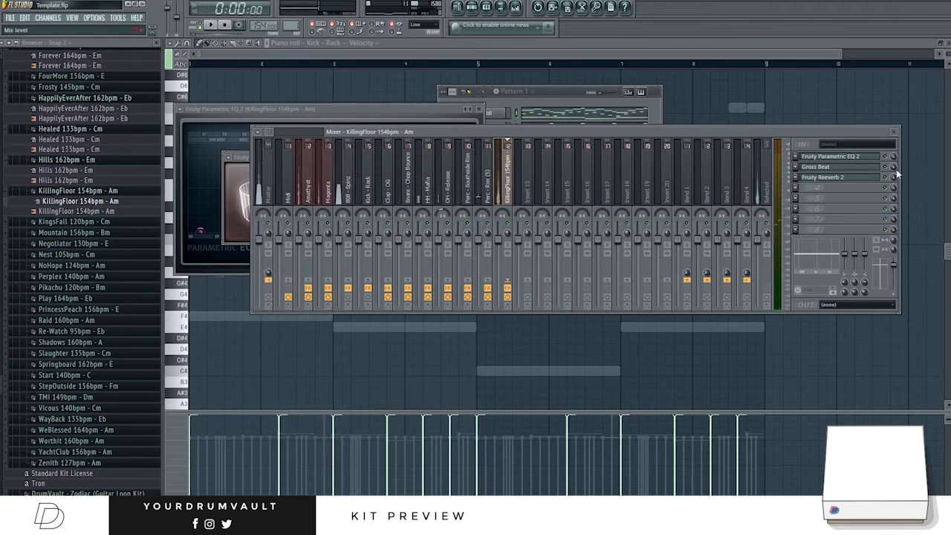
right_click(894, 168)
click(897, 227)
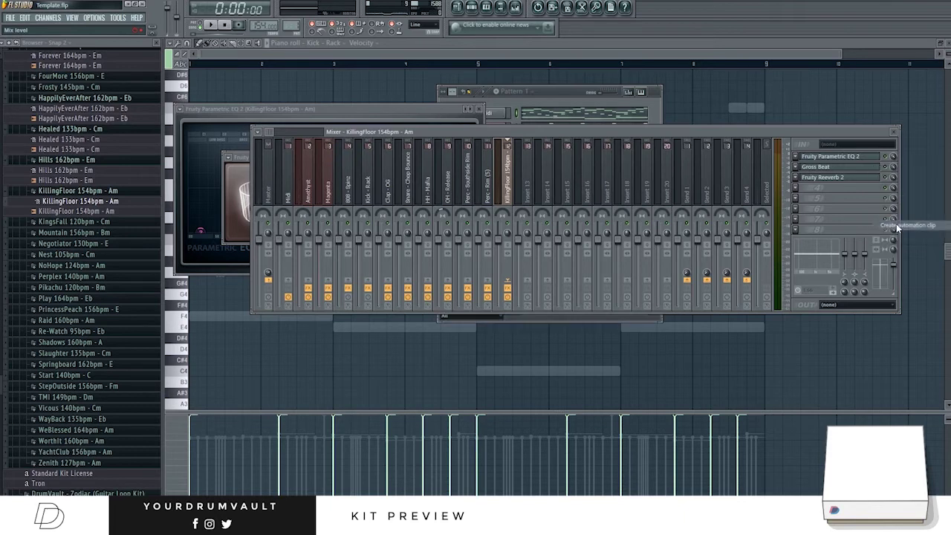
In the playlist, split Pattern 1 into one clip per channel and shift these clips and the KillingFloor audio towards bar 25.
click(457, 7)
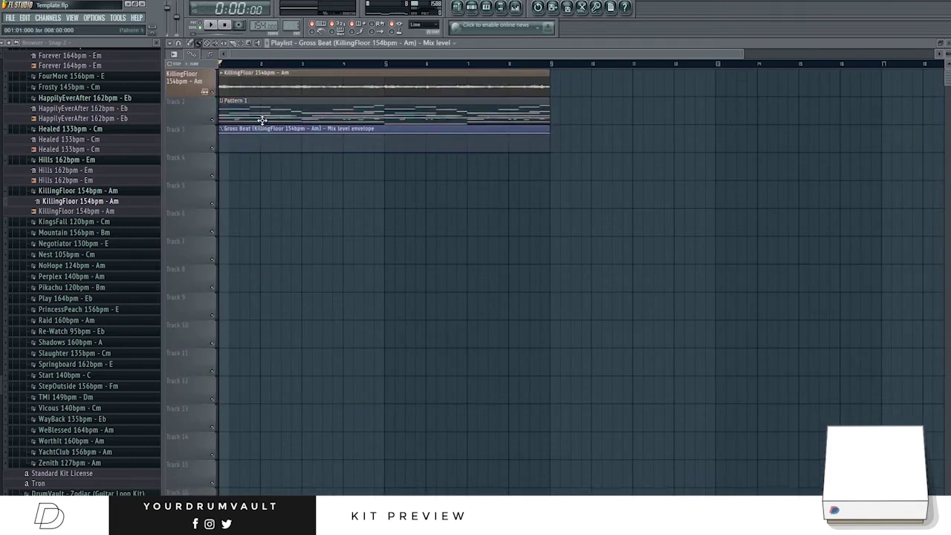
drag(250, 105, 252, 185)
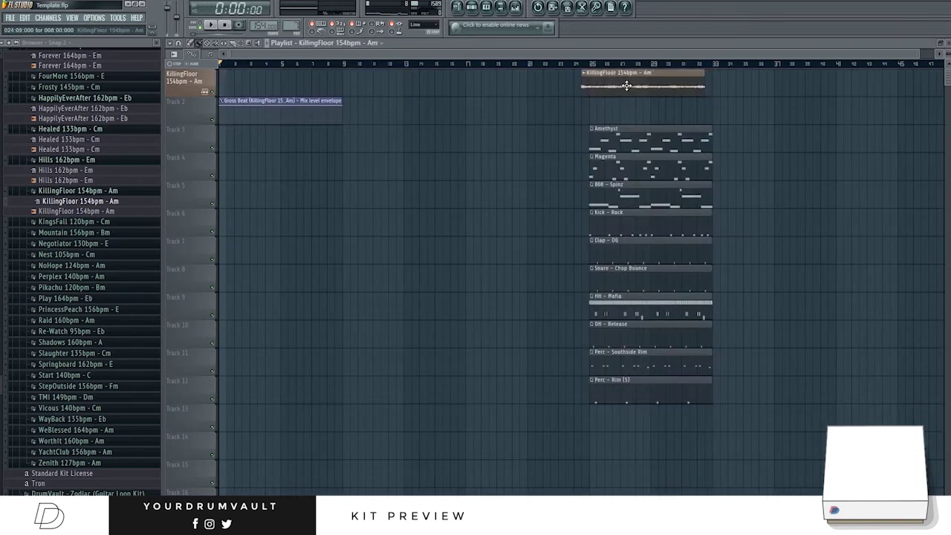
Shape the Gross Beat mix level envelope to stay at minimum until bar 9, then jump up and hold until bar 17.
drag(220, 107, 221, 126)
drag(343, 108, 344, 145)
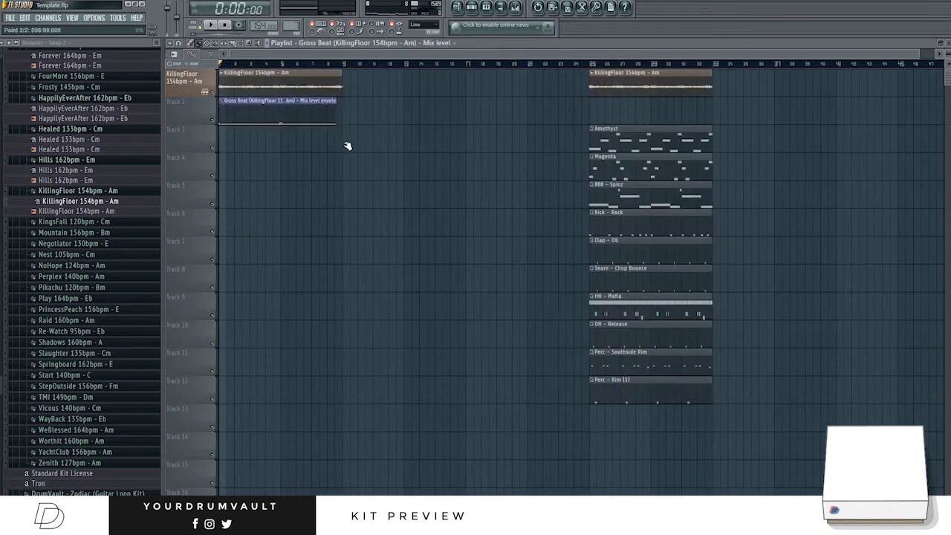
drag(343, 103, 465, 130)
right_click(348, 104)
right_click(374, 106)
drag(374, 106, 333, 113)
Duplicate the Gross Beat mix level envelope at bar 17, copy the KillingFloor audio clip to bar 9 and play the arrangement.
key(ctrl+b)
key(ctrl+d)
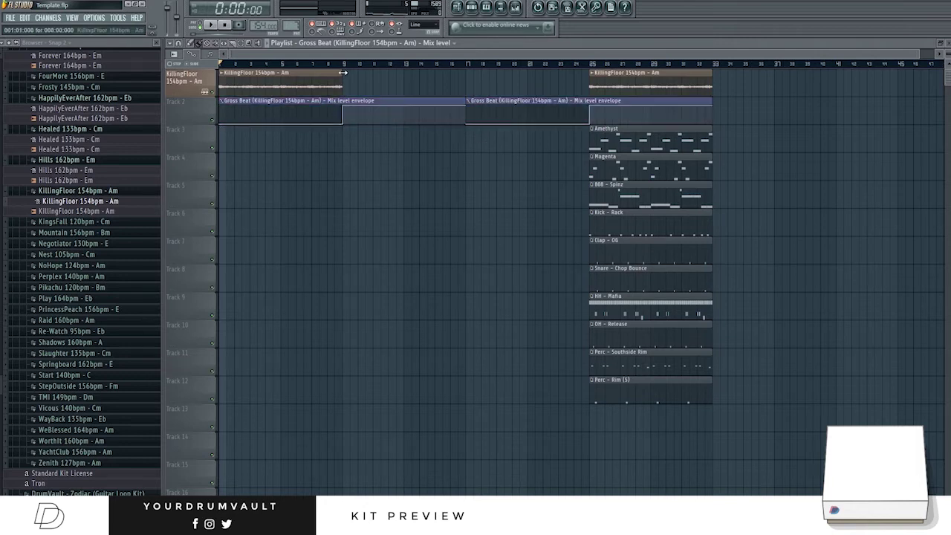
drag(274, 80, 397, 79)
key(space)
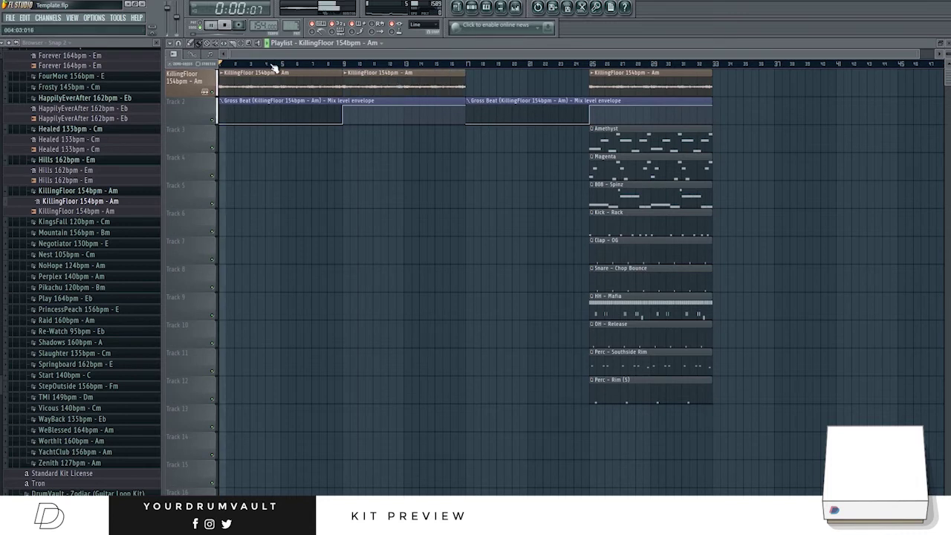
Copy the Amethyst clip from bar 25 and place the copy at bar 9 on the same track.
drag(636, 141, 238, 141)
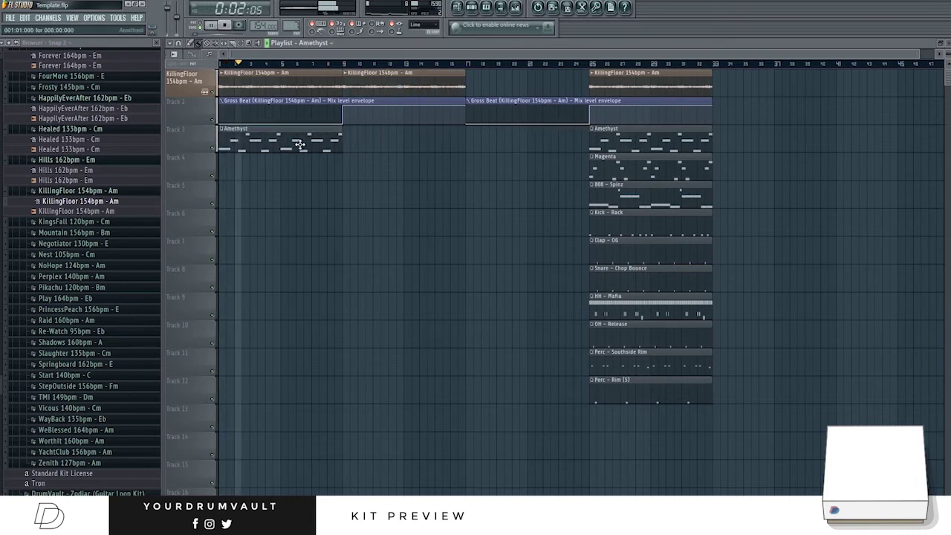
drag(259, 140, 382, 142)
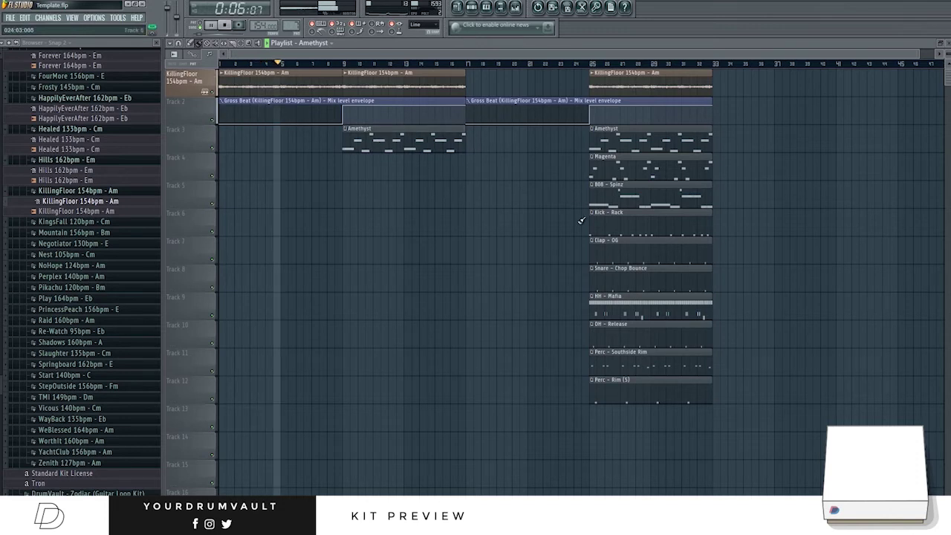
key(space)
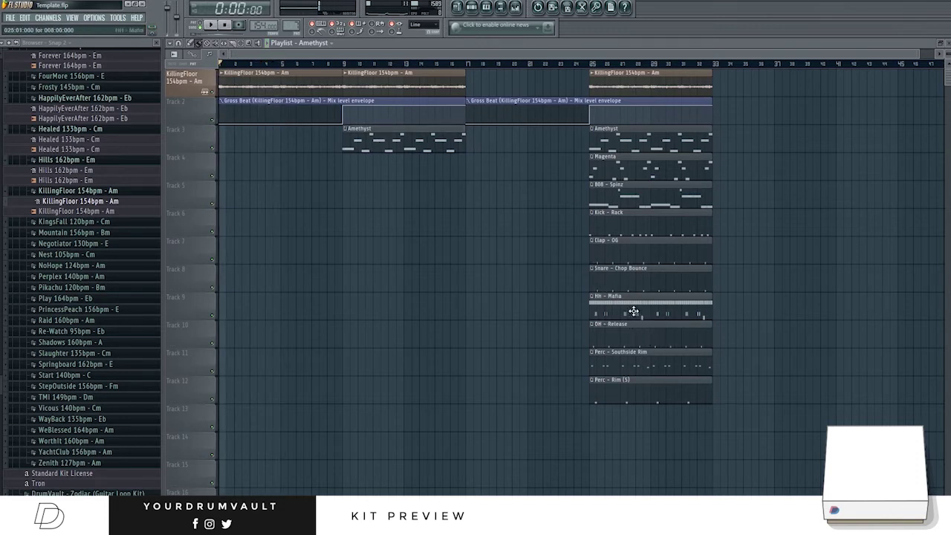
Copy the clap, snare, HH - Mafia and OH - Release clips to bar 1 and trim about half a bar off the hi-hat copy's end.
drag(649, 341, 250, 261)
click(360, 289)
drag(341, 301, 334, 301)
key(space)
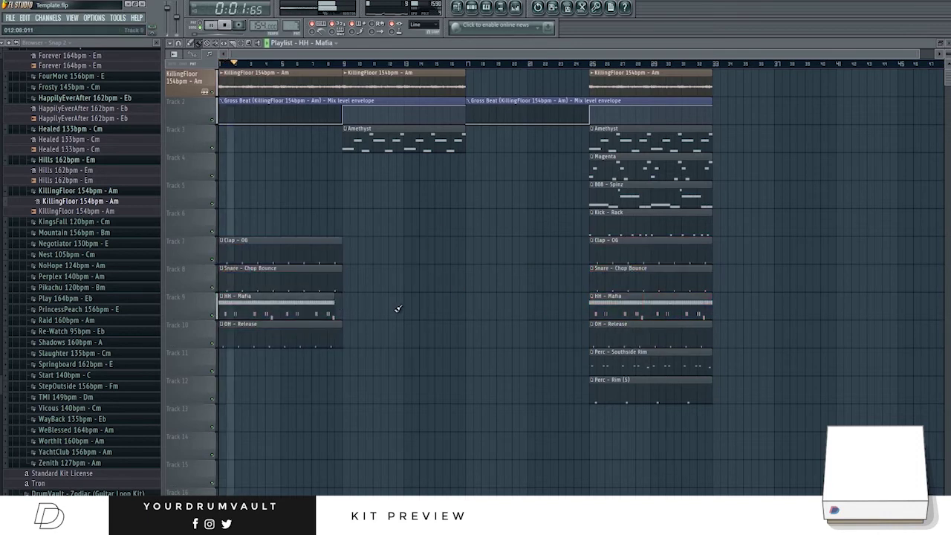
Move the KillingFloor audio from bar 25 to bar 17 and copy the Amethyst, Magenta and 808 - Spinz clips to bar 17.
drag(620, 86, 501, 91)
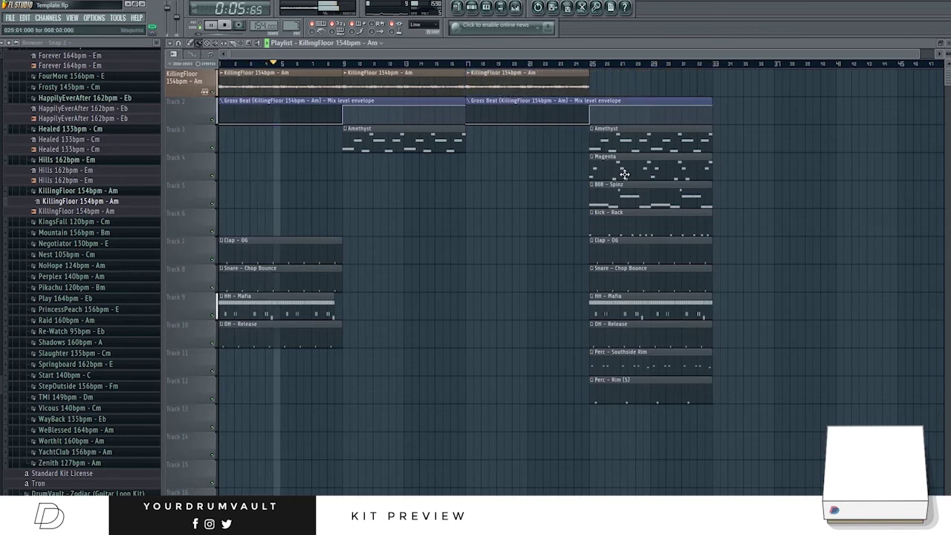
drag(625, 174, 614, 128)
drag(633, 162, 510, 161)
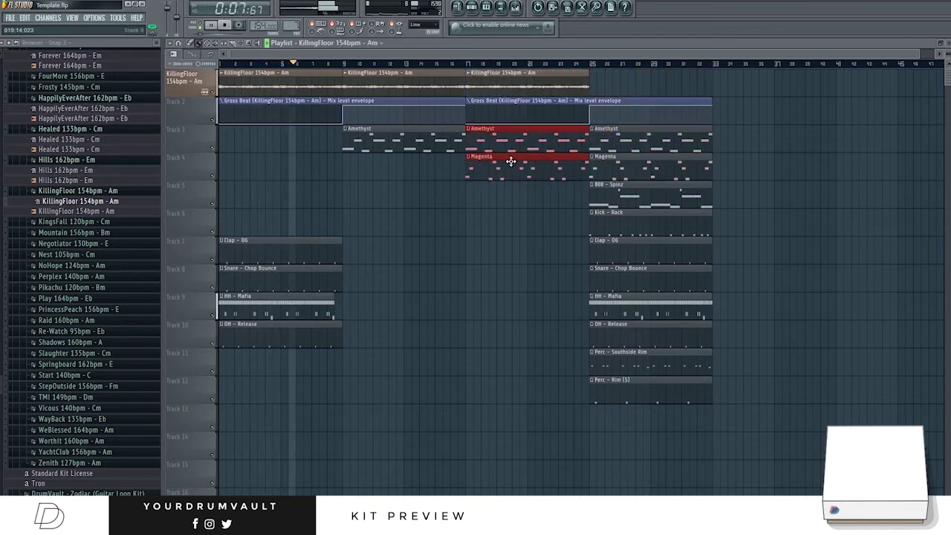
drag(647, 200, 523, 202)
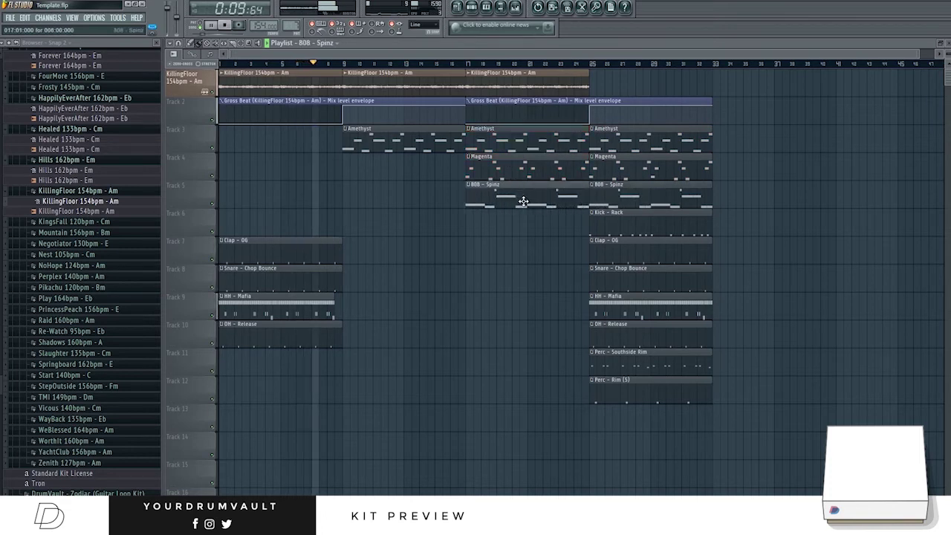
Copy the clips from Clap - OG down to Perc - Rim (5) to bar 17 and play the song from bar 9.
drag(627, 238, 628, 388)
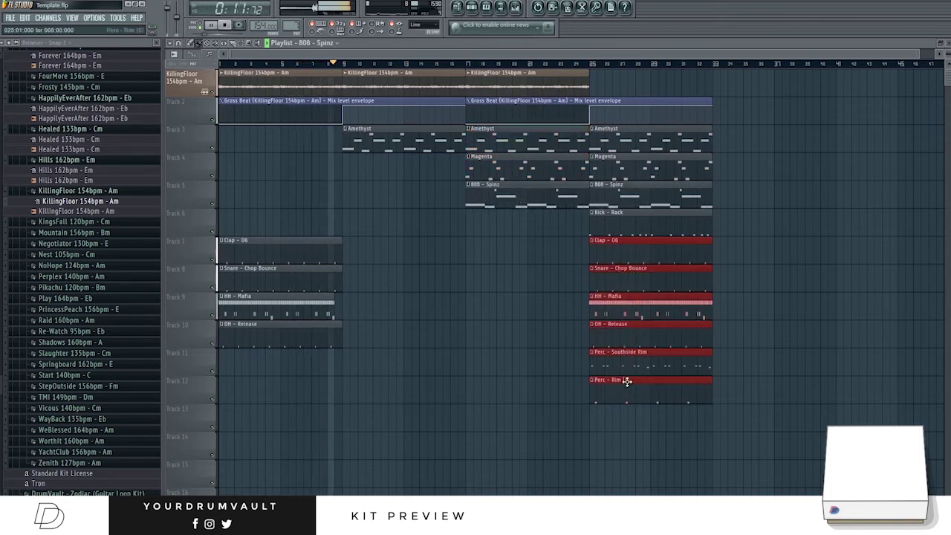
drag(630, 264, 505, 287)
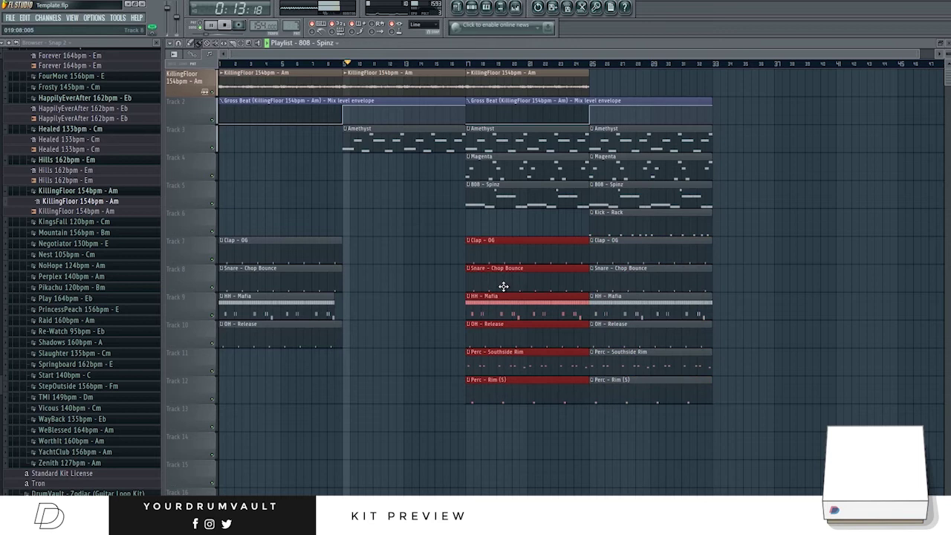
ctrl+click(457, 243)
key(space)
click(346, 64)
key(space)
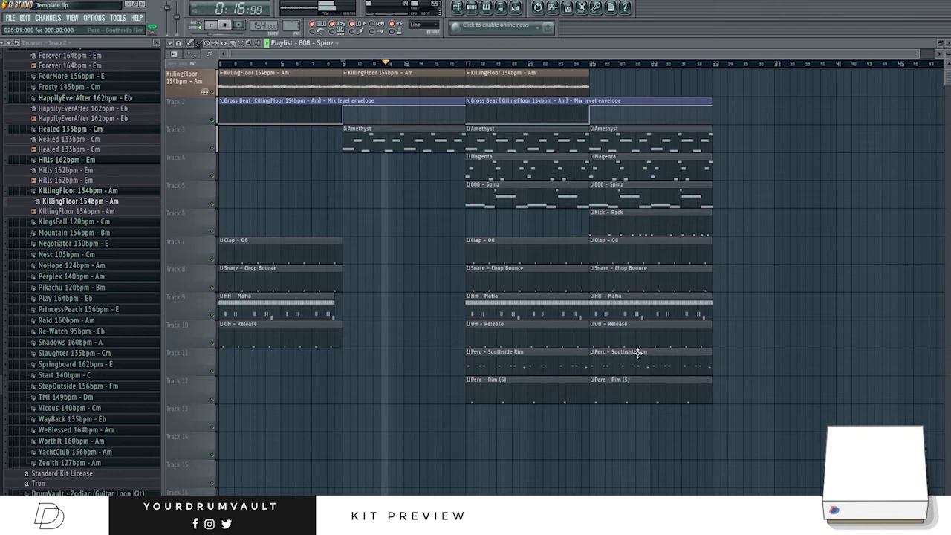
Delete the Perc - Southside Rim clip at bar 17 and copy the KillingFloor audio clip to bar 25.
right_click(536, 370)
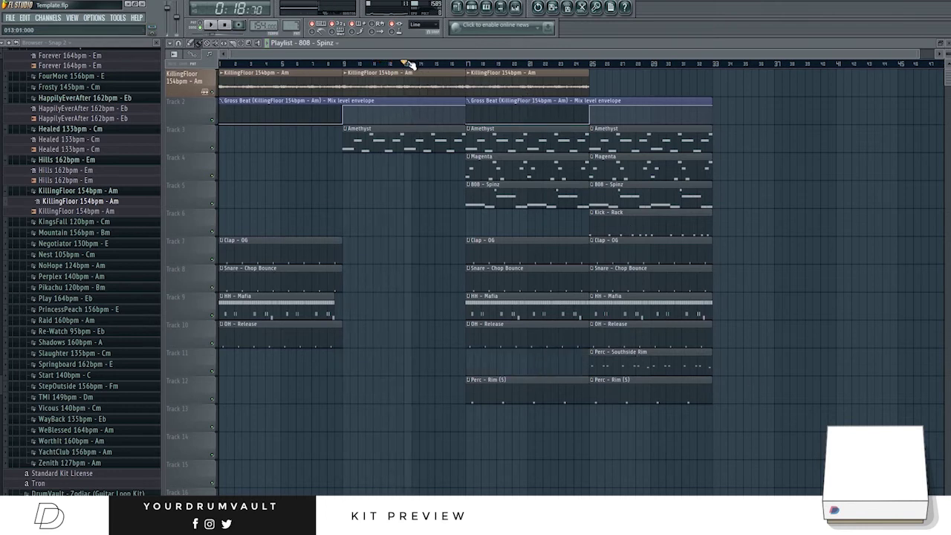
mouse_move(513, 85)
mouse_down()
mouse_move(659, 86)
mouse_move(635, 87)
mouse_up()
key(space)
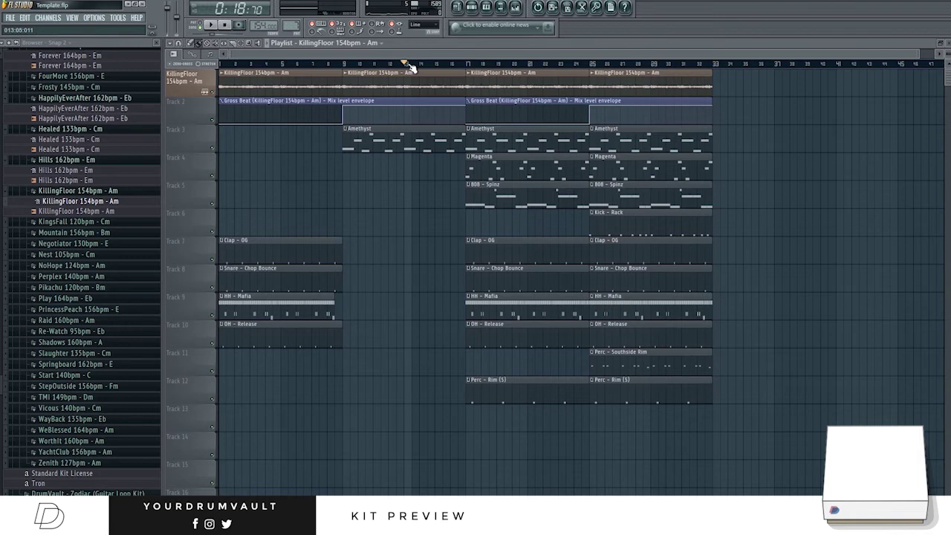
Play the song from bar 13, delete the Magenta clip at bar 25, and replay from about bar 23.
key(space)
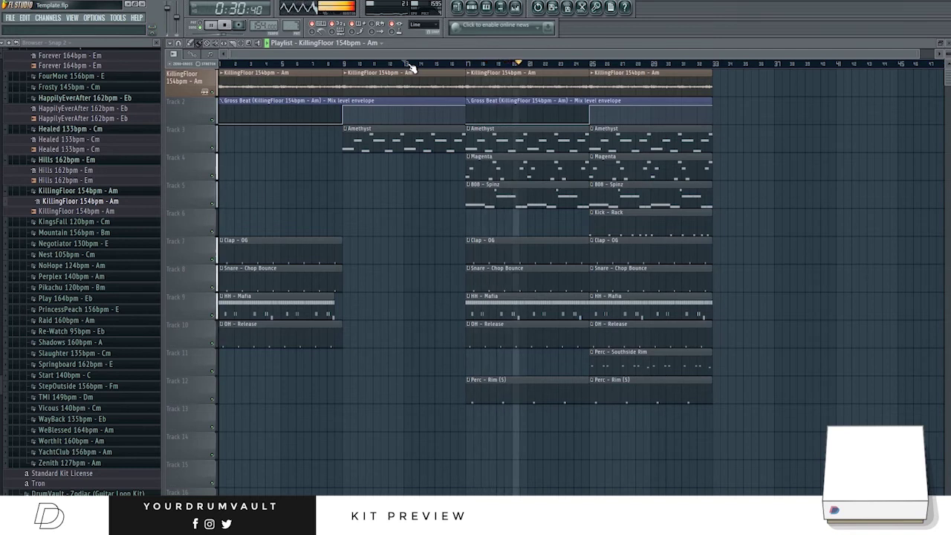
right_click(648, 166)
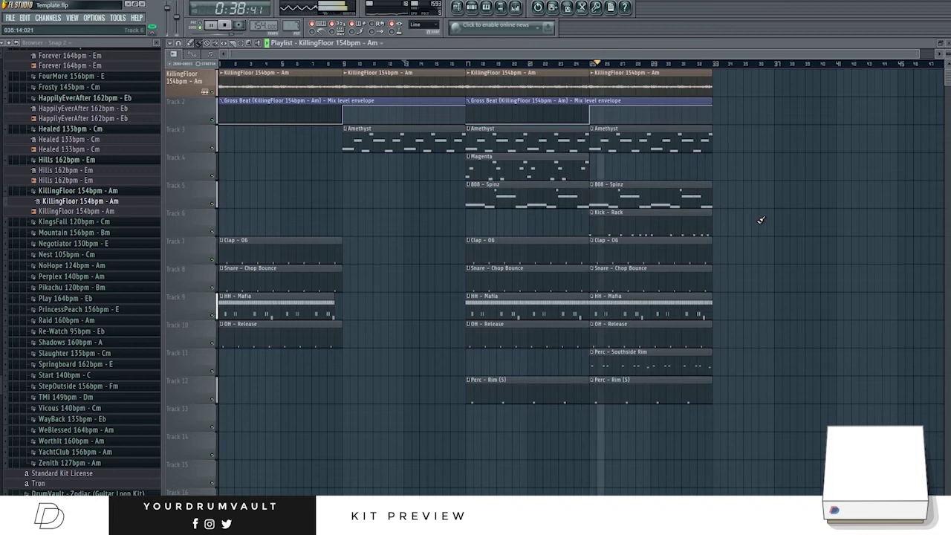
drag(593, 64, 558, 71)
key(space)
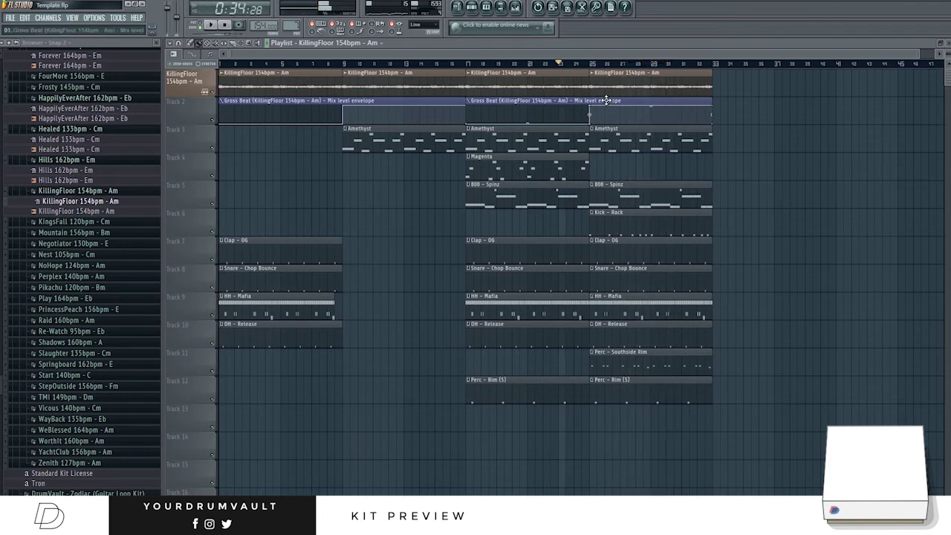
Copy the Gross Beat envelope, KillingFloor audio and Clap - OG clips to bar 33 and play from about bar 31.
drag(606, 99, 853, 117)
drag(632, 81, 757, 87)
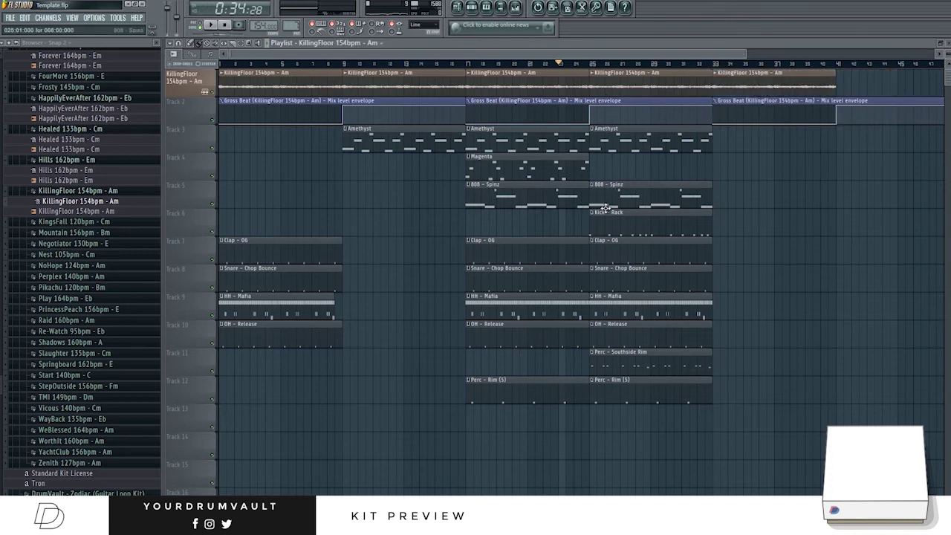
drag(632, 258, 748, 261)
click(689, 65)
key(space)
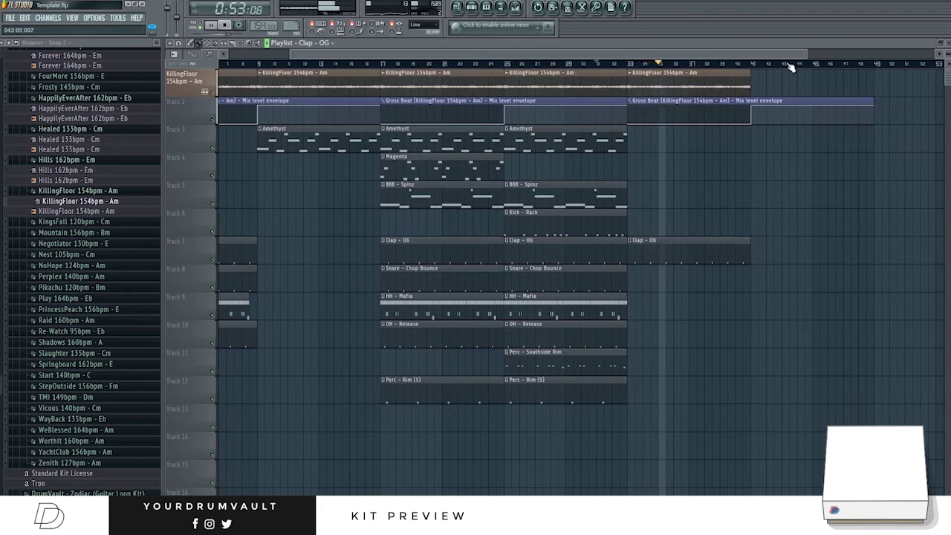
Play the complete song arrangement from bar 1.
drag(807, 55, 771, 64)
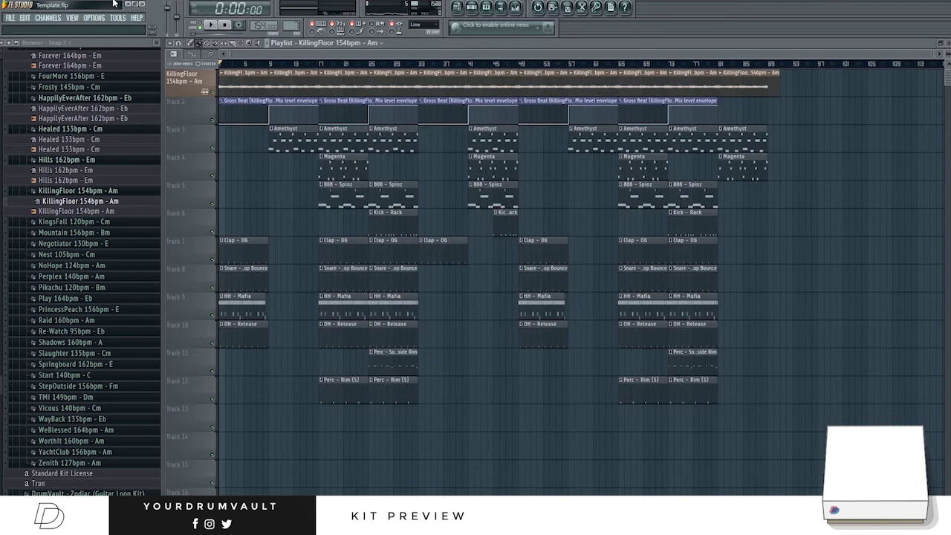
drag(241, 66, 186, 121)
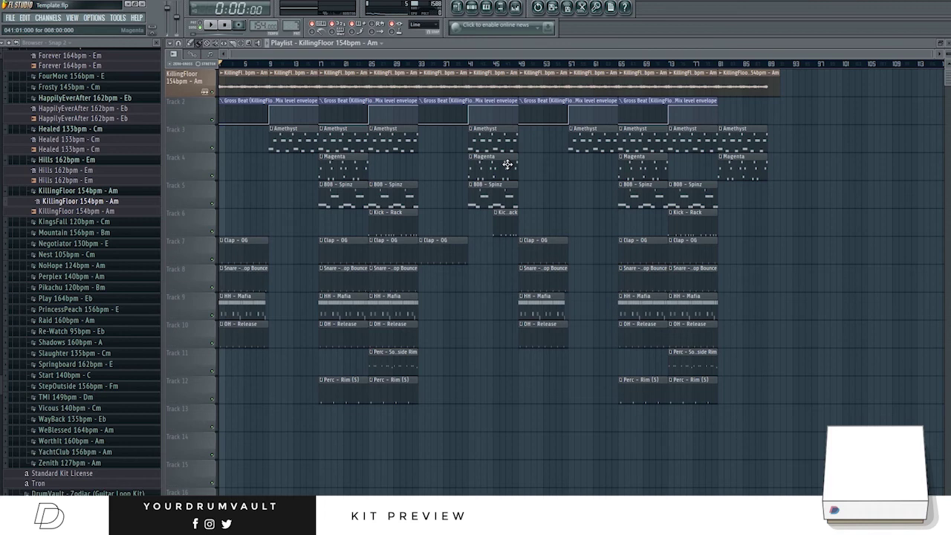
key(space)
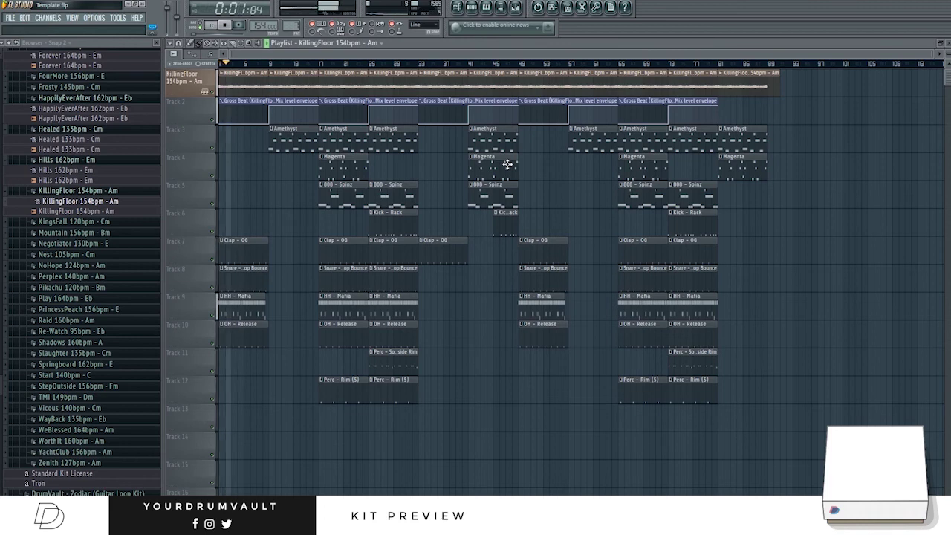